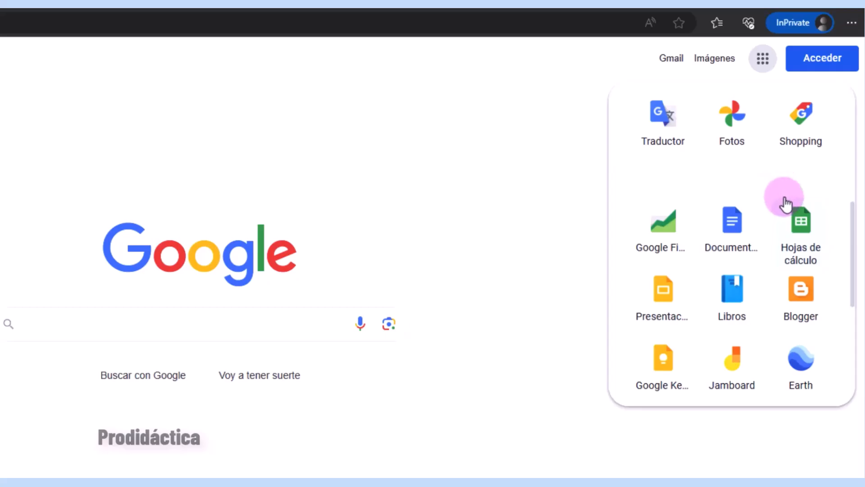
- Create a blank Google Sheets spreadsheet from Google Drive's Nuevo menu
left_click(796, 225)
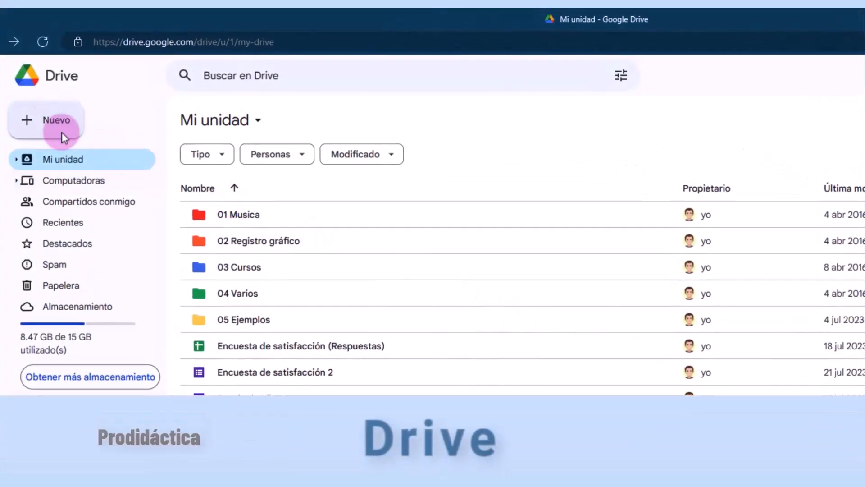
left_click(27, 121)
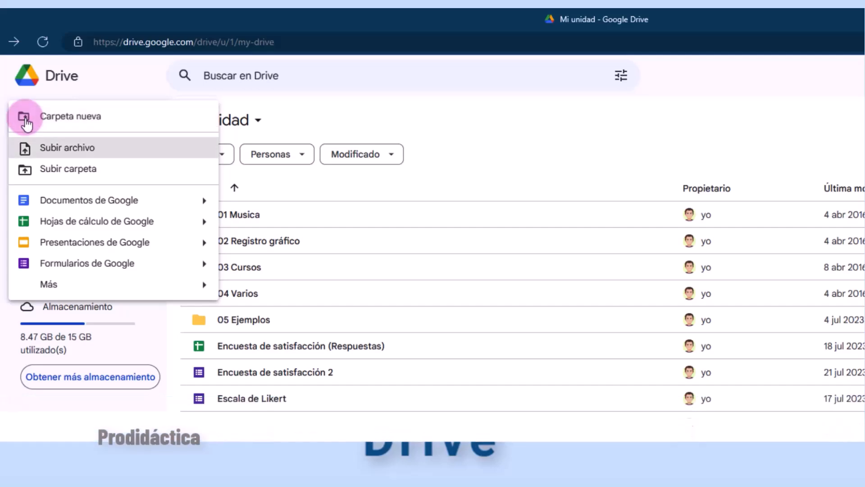
mouse_move(198, 219)
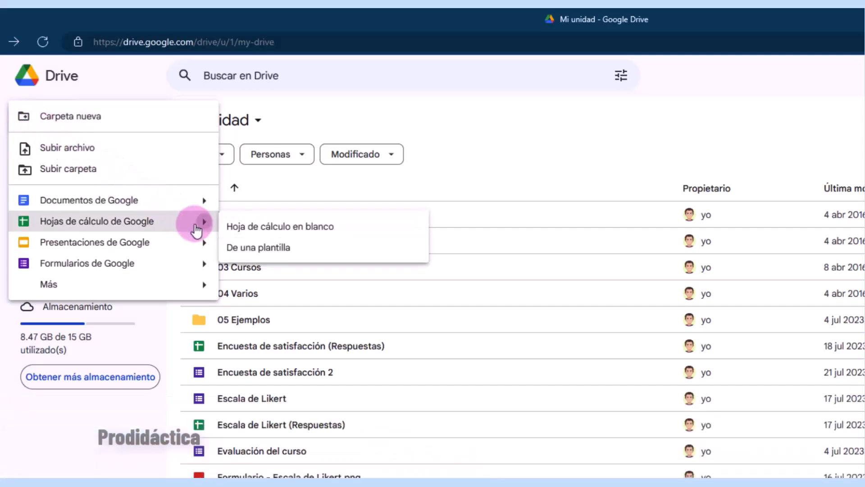
left_click(351, 228)
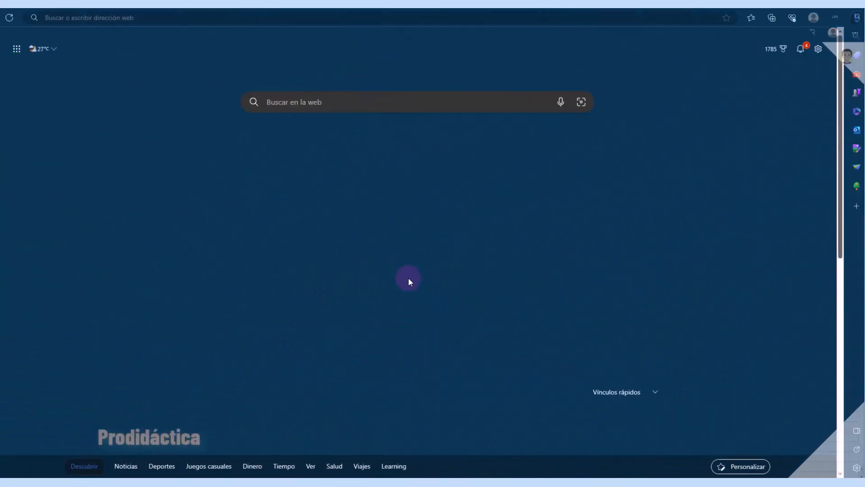
- Open another blank spreadsheet with the sheets.new shortcut address
left_click(109, 18)
type("sheets.new")
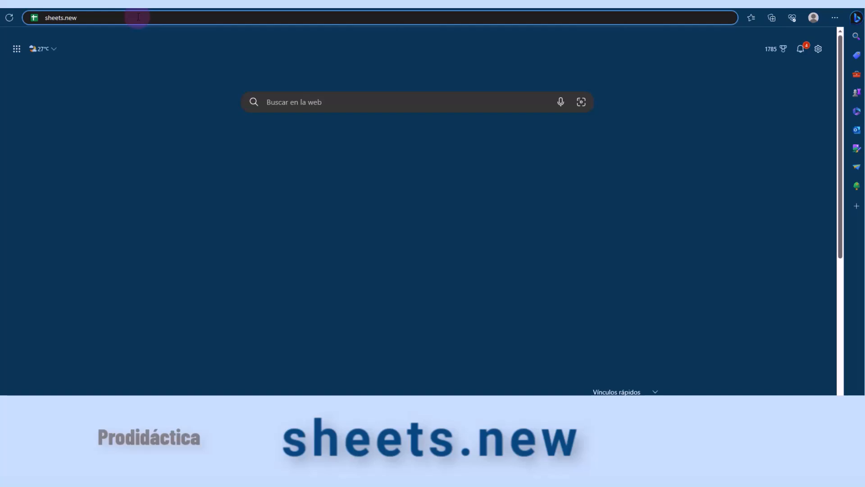
key("Return")
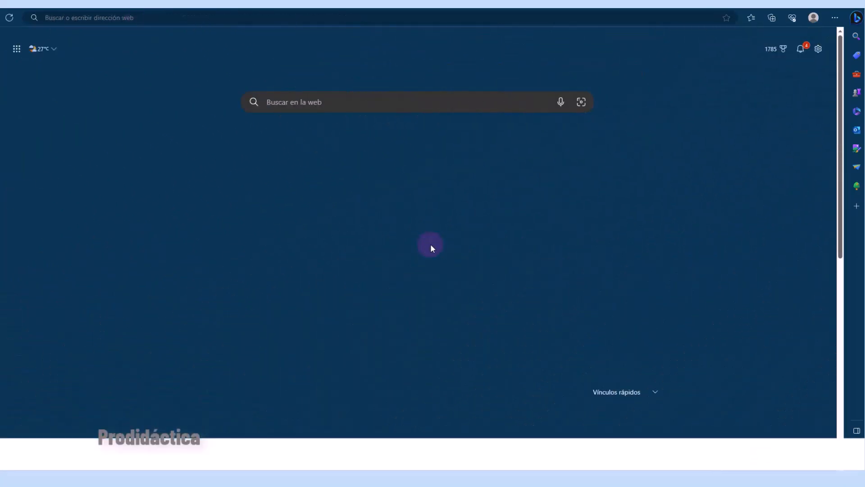
- Go to the Google Sheets home page at sheets.google.com
left_click(165, 18)
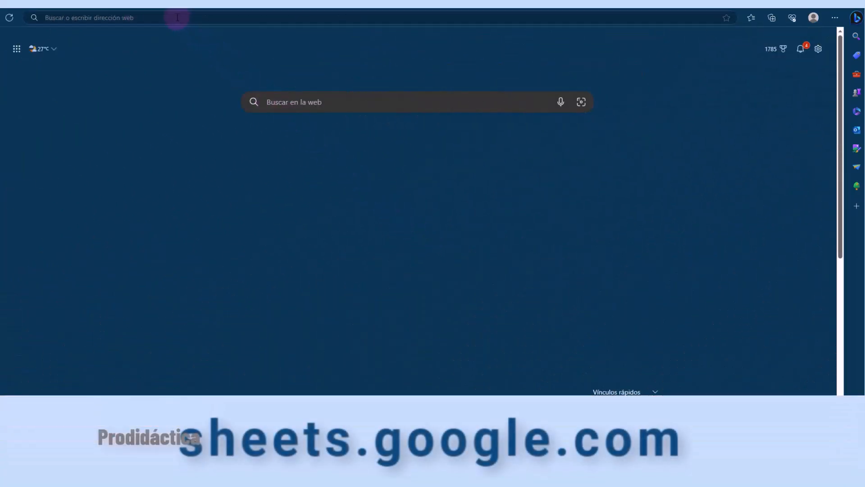
type("sheets.google.com")
key("Return")
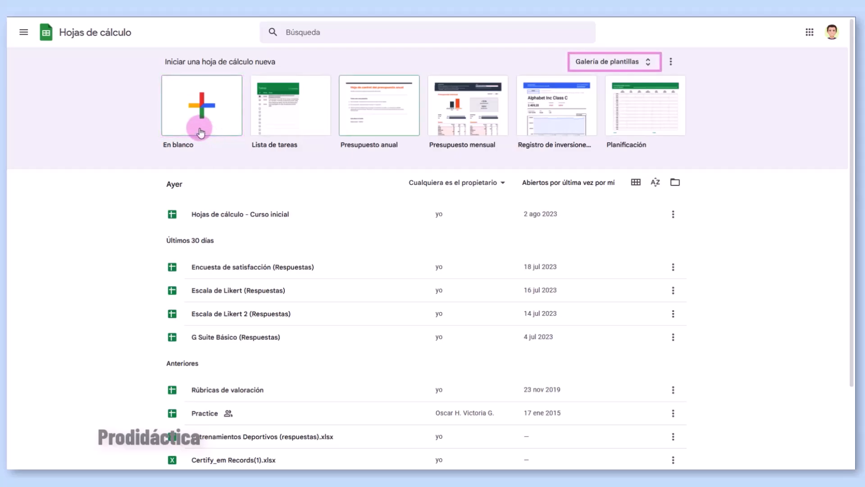
- Browse the Galería de plantillas and return to the Sheets home page
left_click(646, 65)
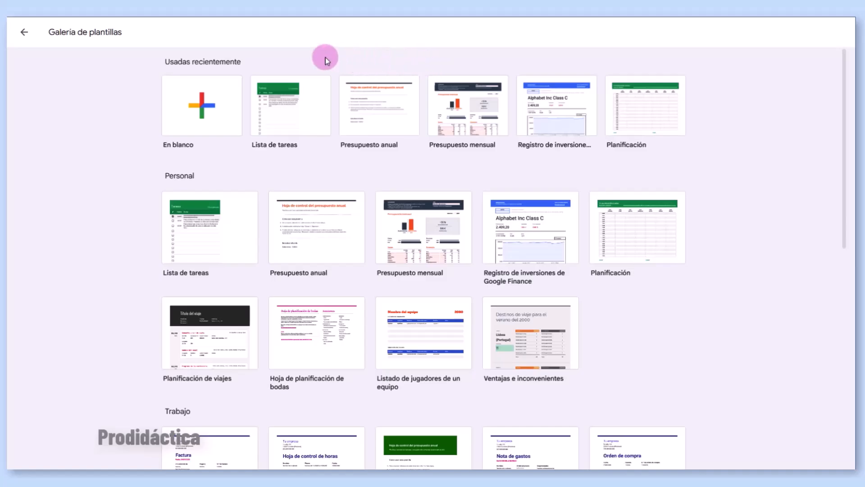
left_click(24, 32)
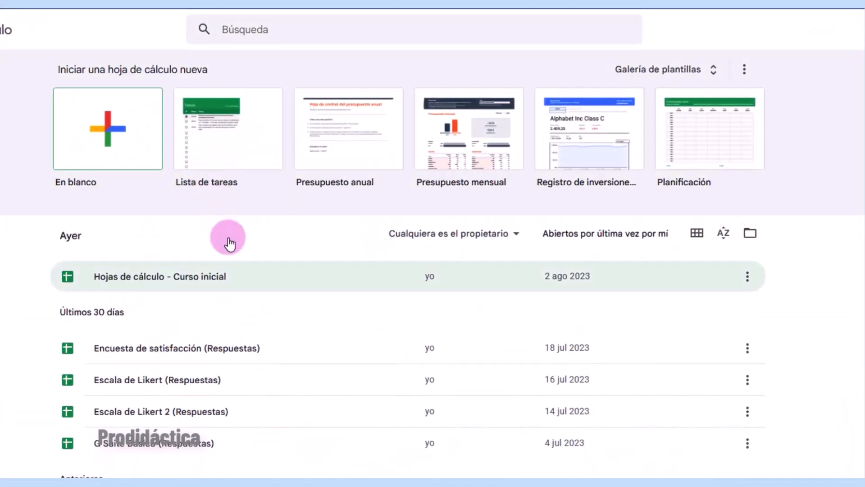
left_click(229, 407)
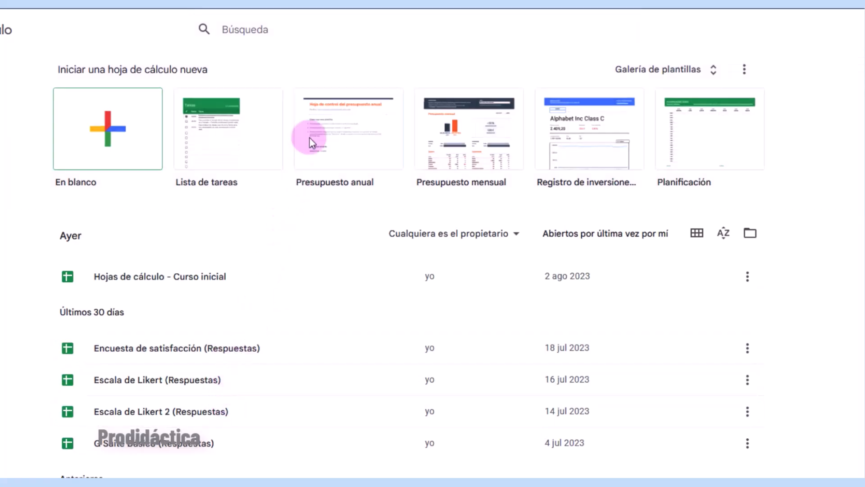
- Search existing spreadsheets for 'Ru', then start a blank spreadsheet instead
left_click(345, 25)
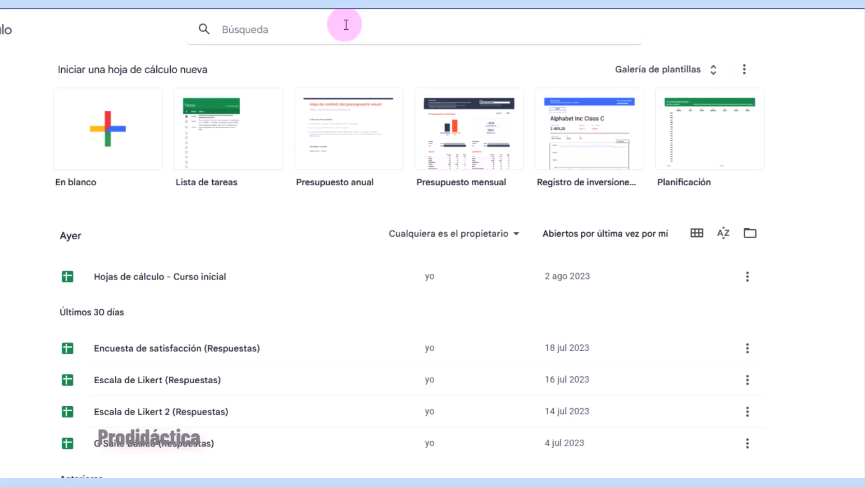
type("Ru")
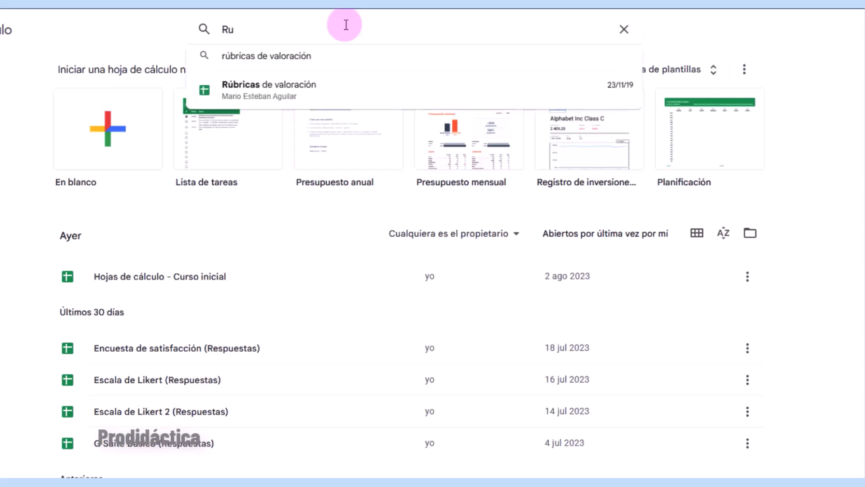
left_click(323, 89)
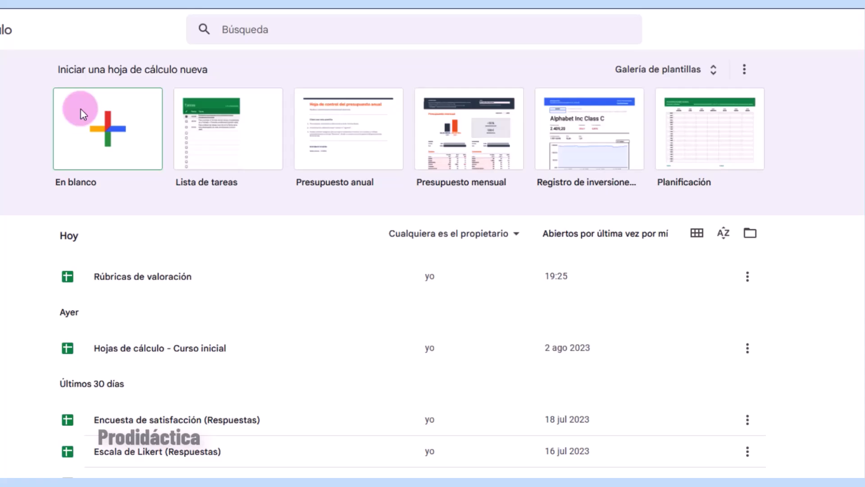
left_click(110, 135)
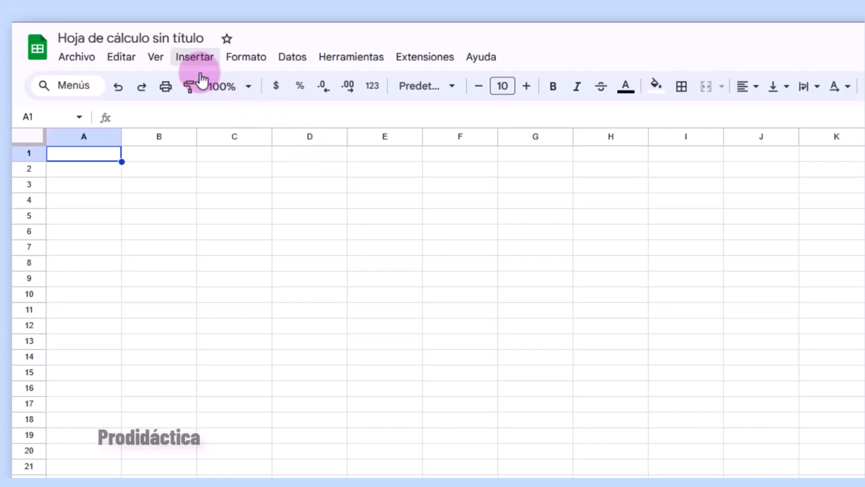
- Rename the spreadsheet to 'Análisis de ventas de café'
left_click(157, 43)
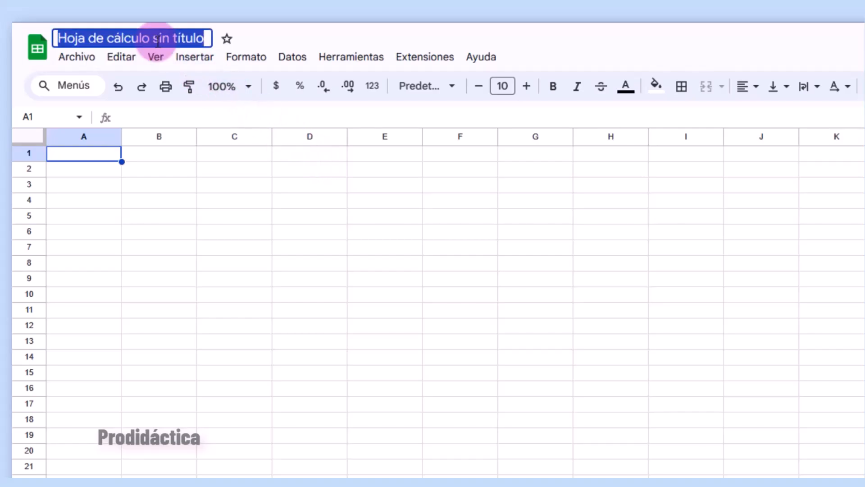
type("Análisis")
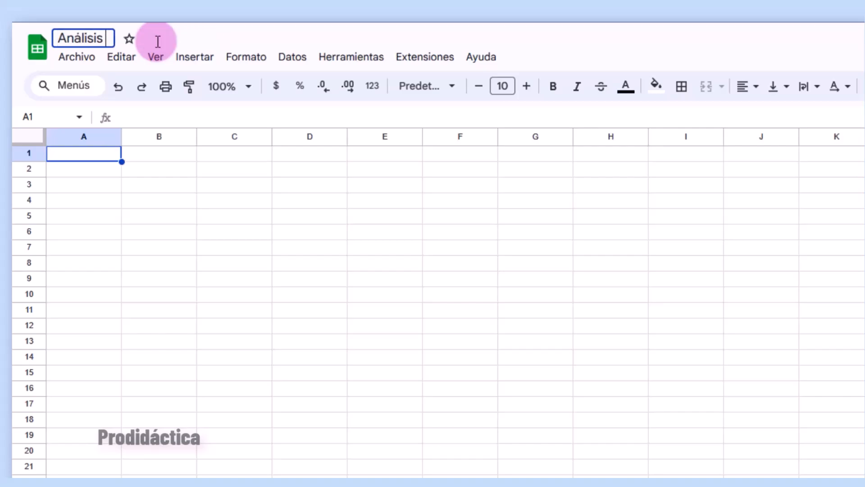
type(" de ventas de café")
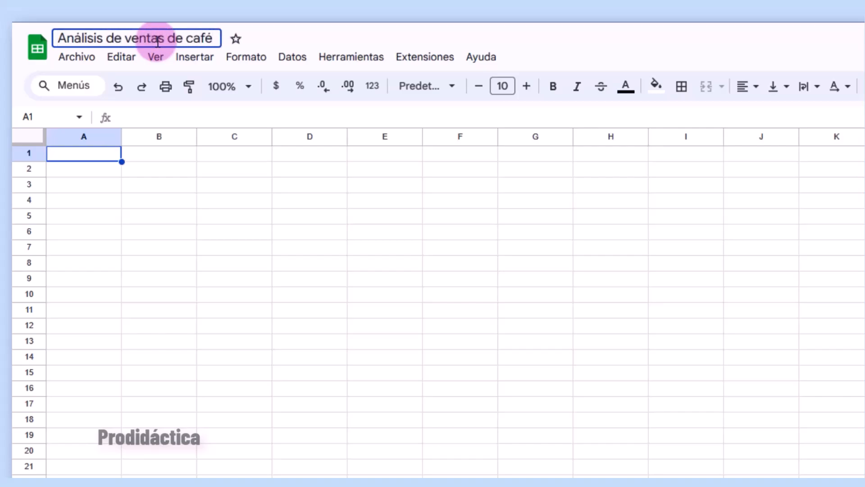
key("Return")
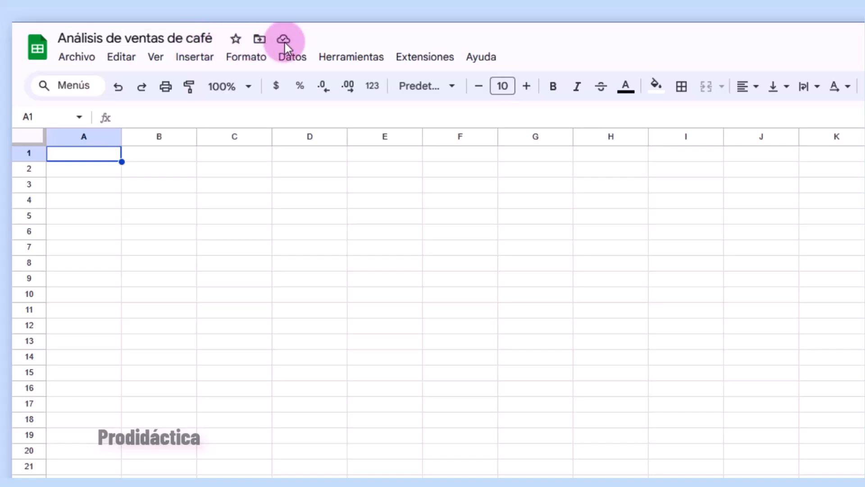
- Star the spreadsheet and open its Mi unidad location in Drive
left_click(259, 41)
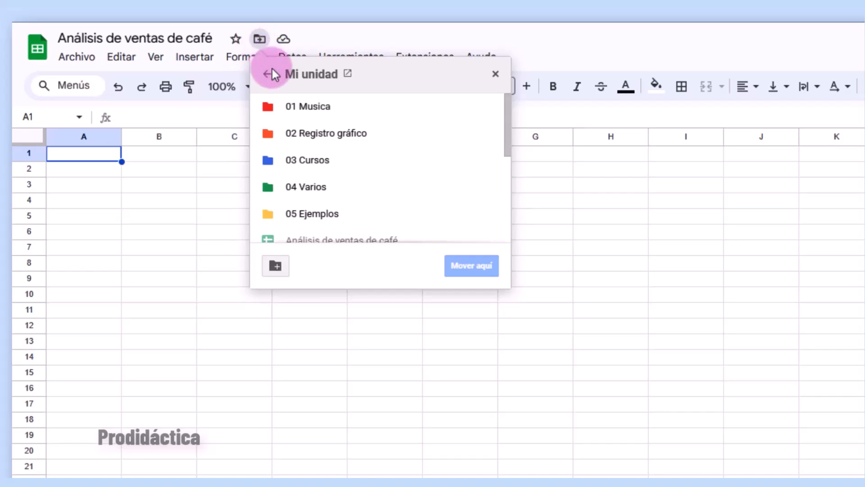
scroll(271, 237, "down", 1)
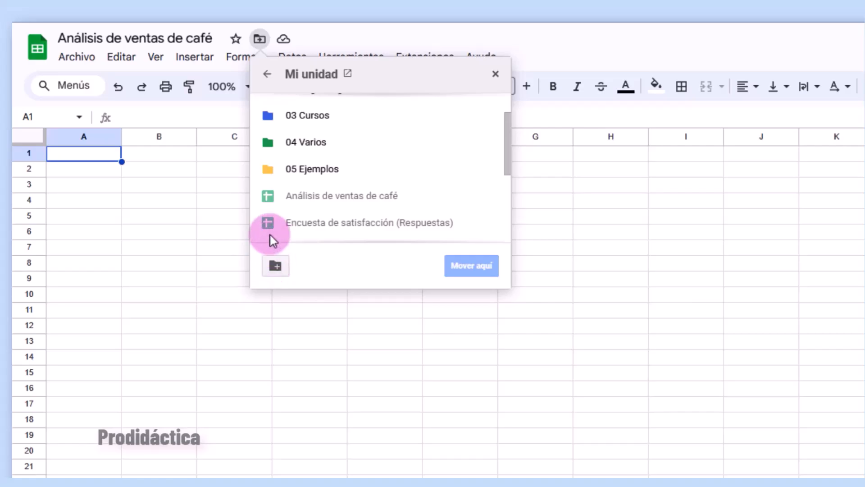
left_click(235, 40)
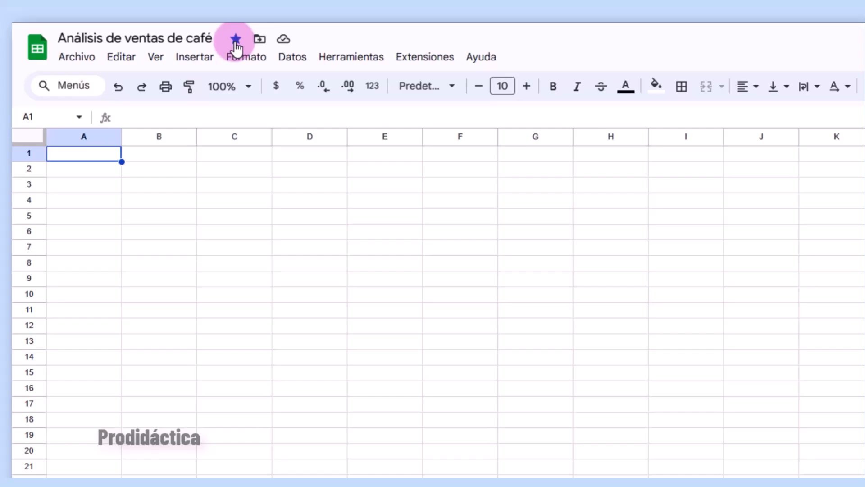
left_click(260, 40)
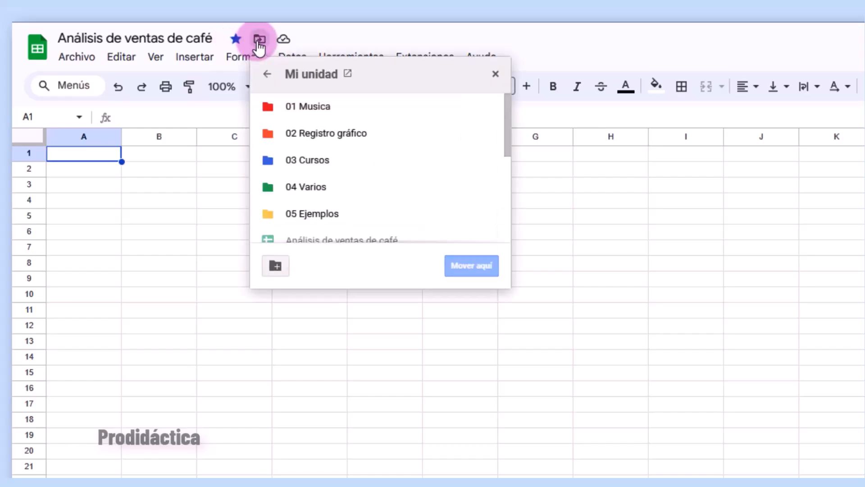
left_click(347, 73)
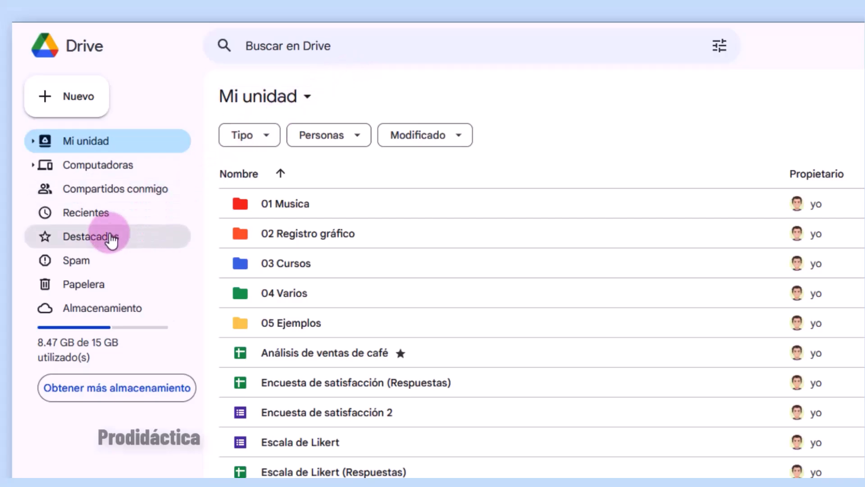
- Show Destacados in Drive and open the starred 'Análisis de ventas de café' spreadsheet
left_click(111, 241)
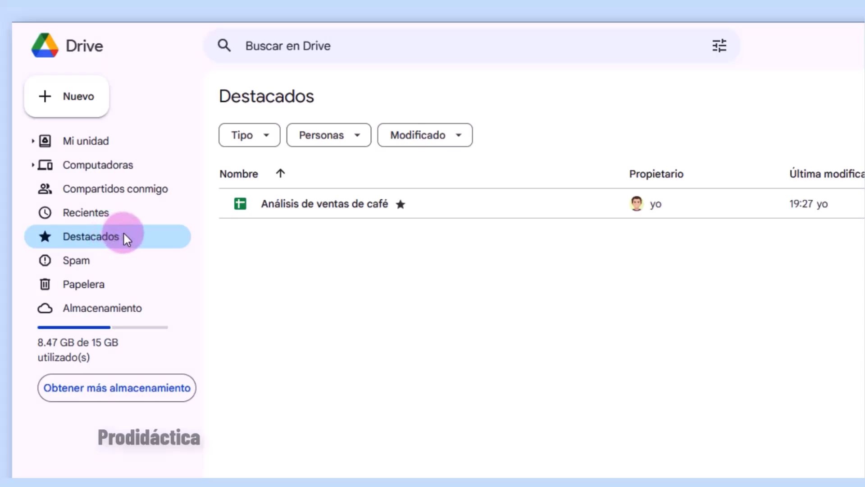
double_click(315, 205)
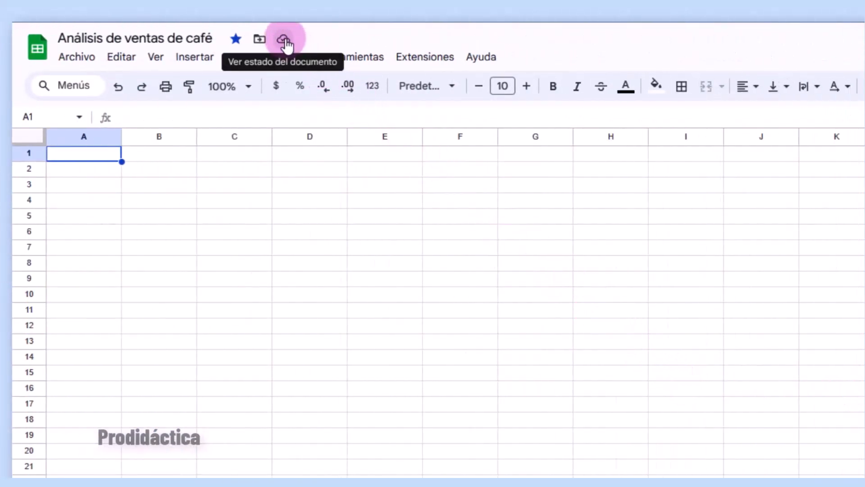
left_click(284, 40)
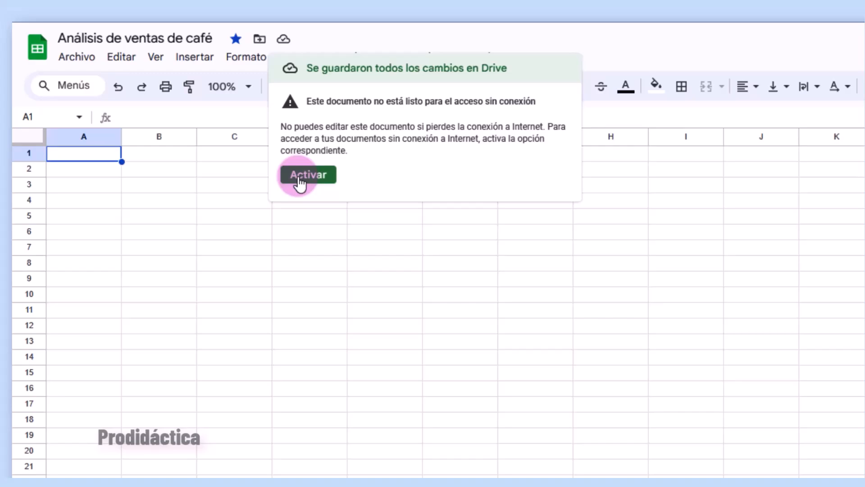
left_click(344, 265)
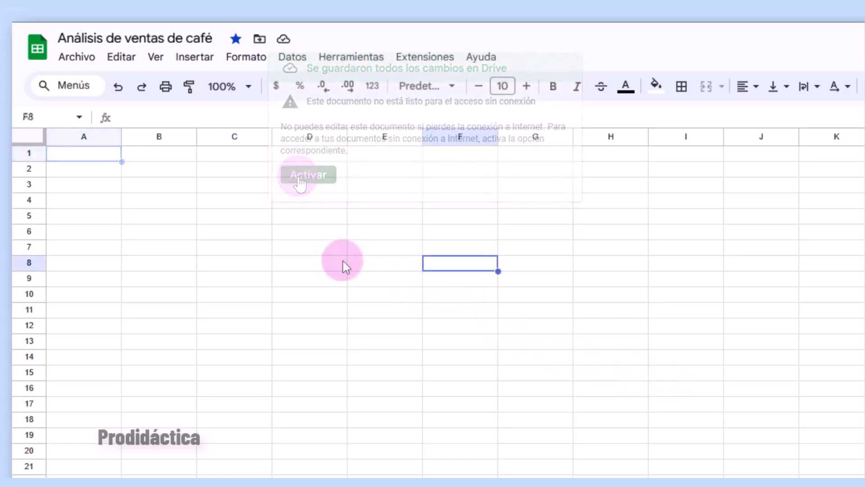
left_click(327, 254)
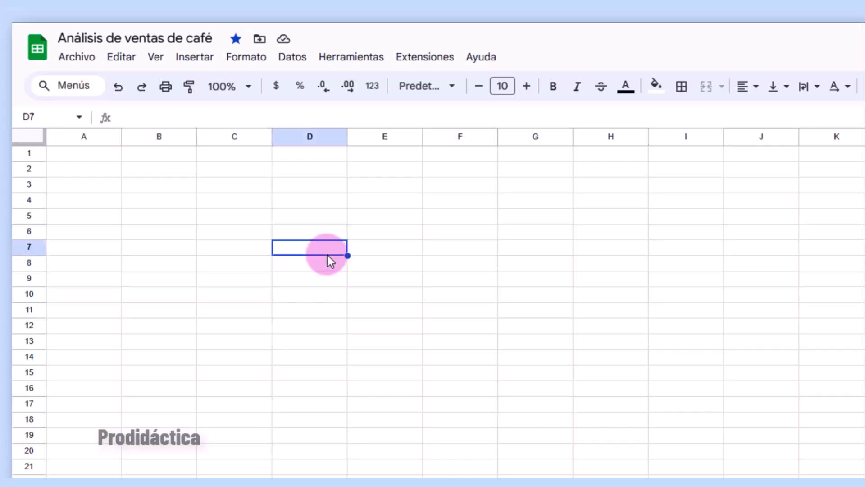
left_click(251, 204)
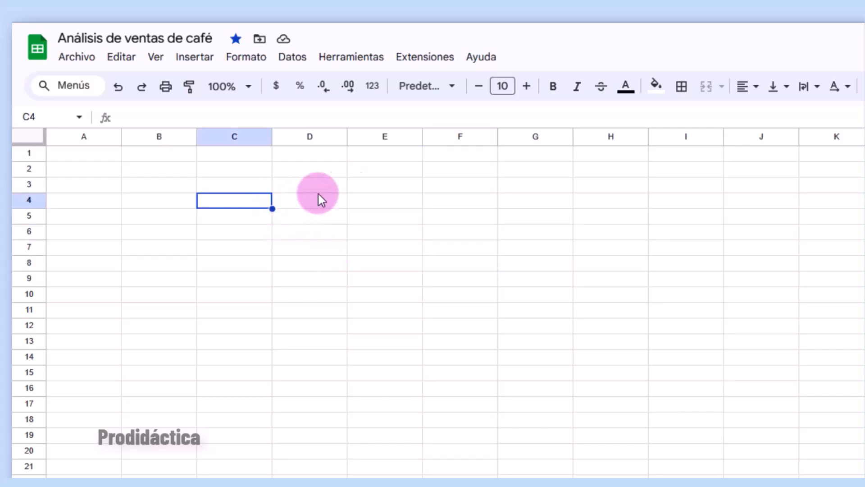
left_click(434, 170)
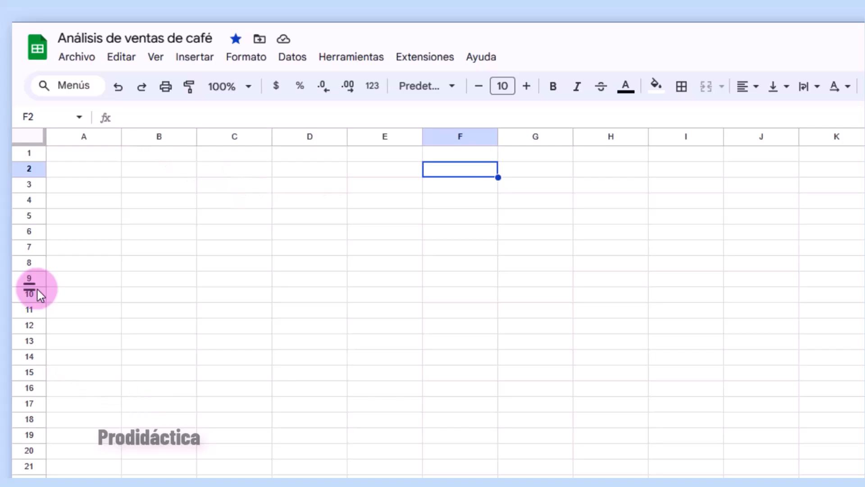
left_click(220, 246)
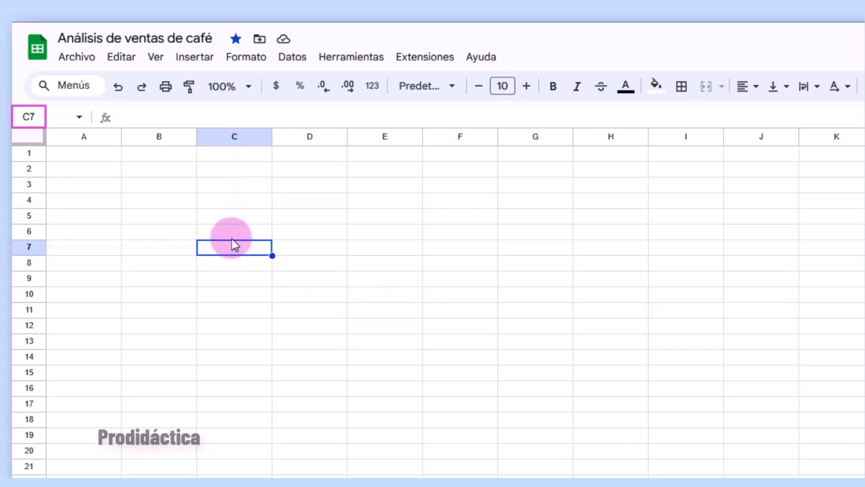
left_click(310, 173)
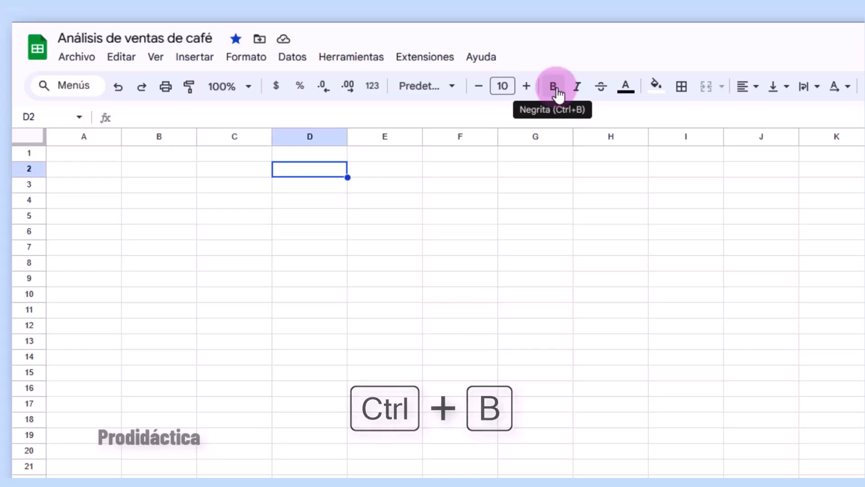
- Set cell D2's font size to 15
left_click(455, 91)
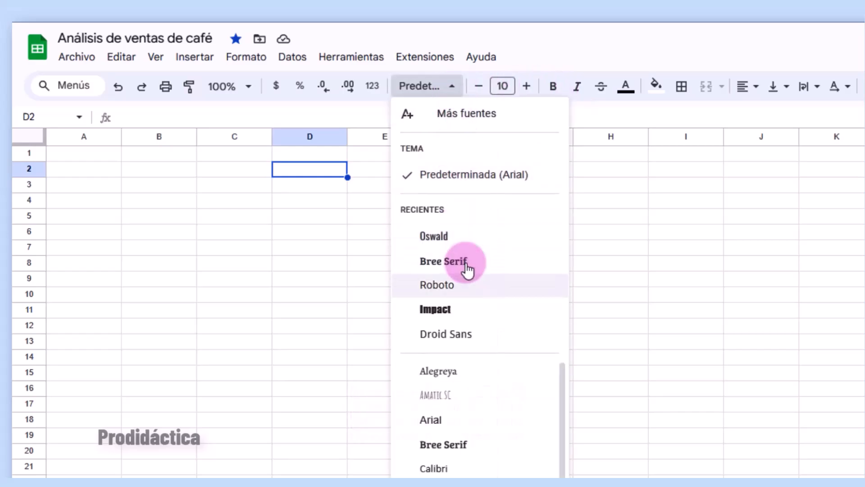
left_click(502, 85)
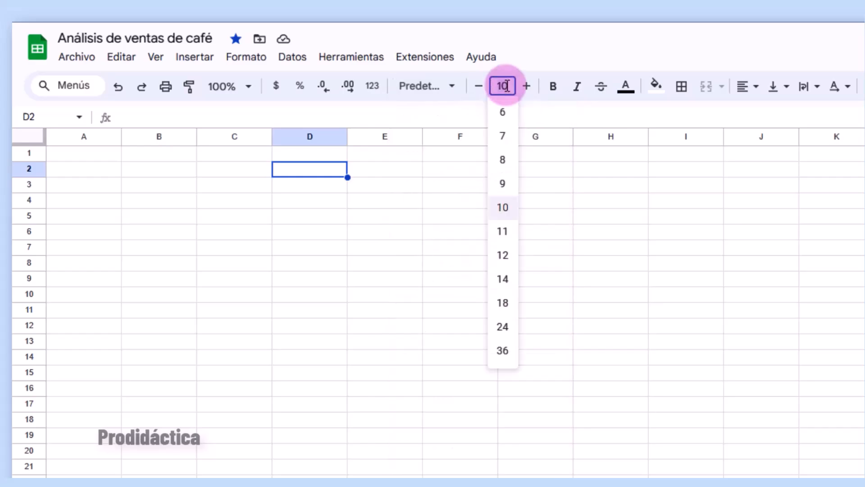
type("15")
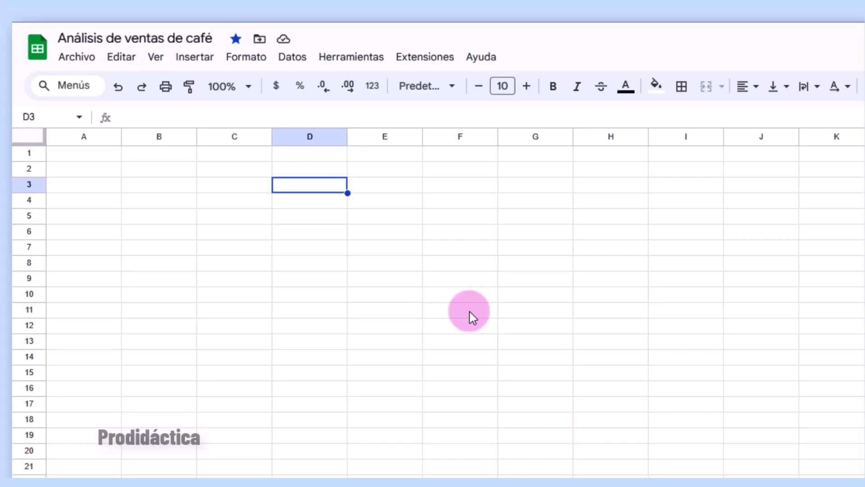
- Zoom the sheet to 150% via Ver > Zoom and confirm the toolbar zoom level
left_click(151, 61)
left_click(155, 186)
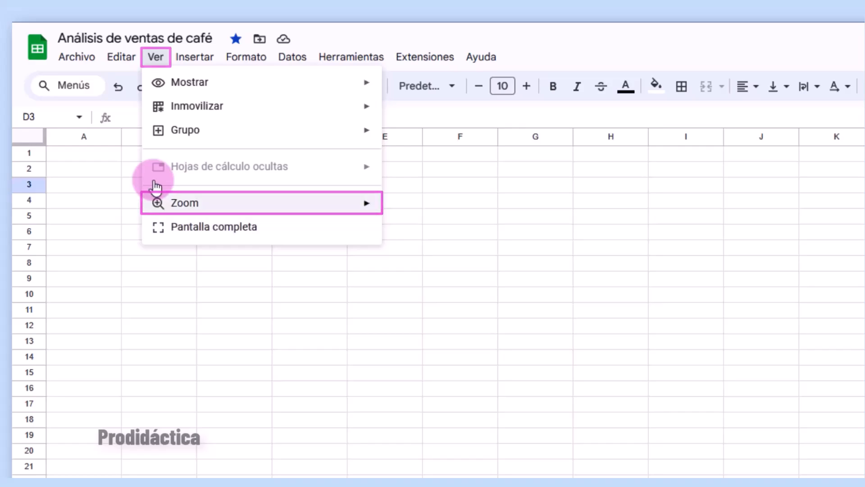
left_click(155, 185)
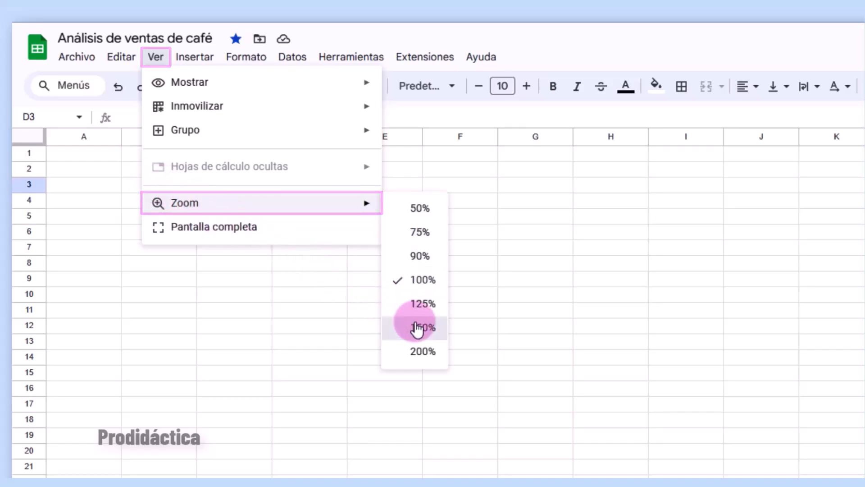
left_click(417, 327)
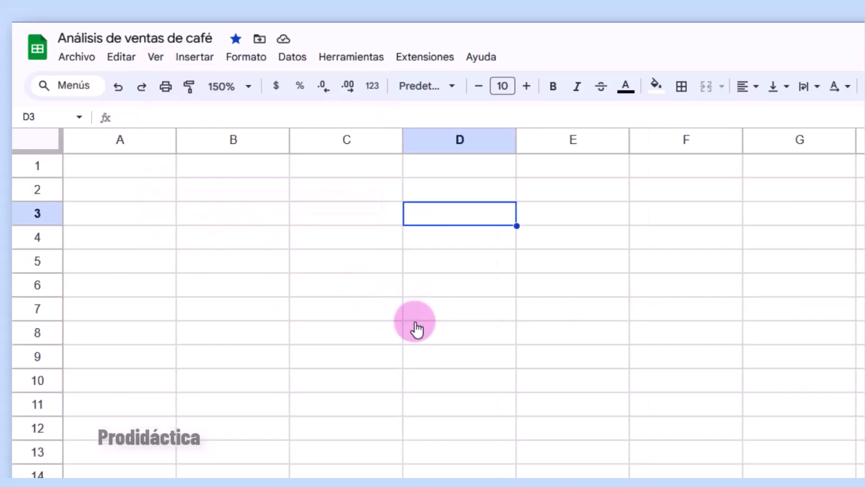
left_click(247, 88)
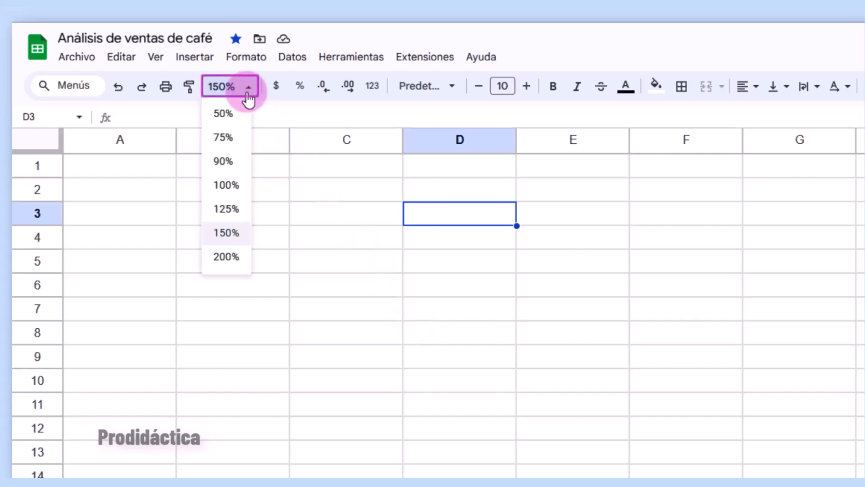
left_click(237, 209)
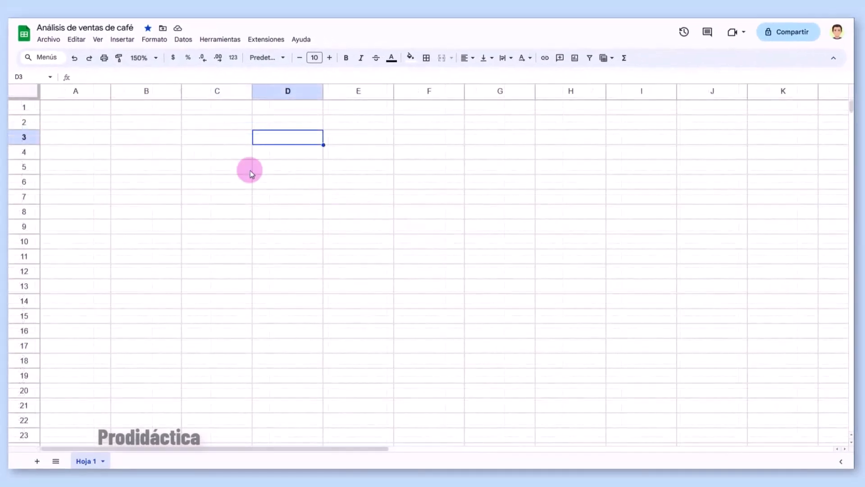
- Enter the headers VENTAS in A1 and FECHA in B1
left_click(96, 111)
type("VENTAS")
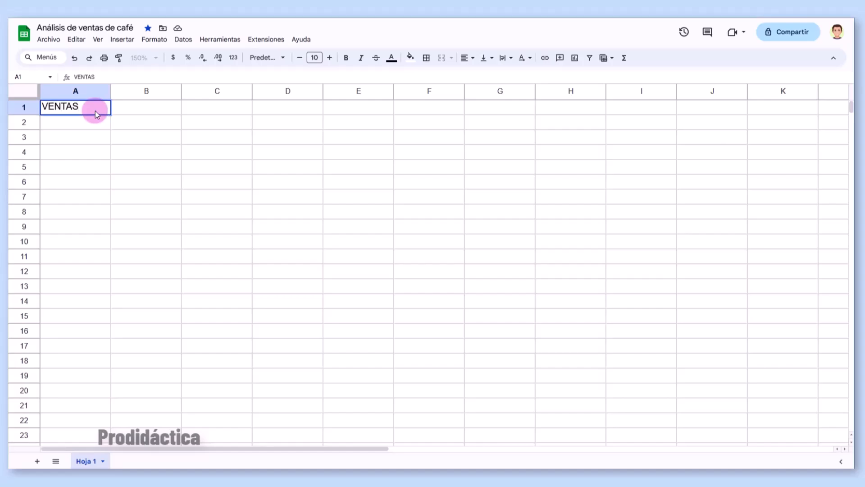
key("Tab")
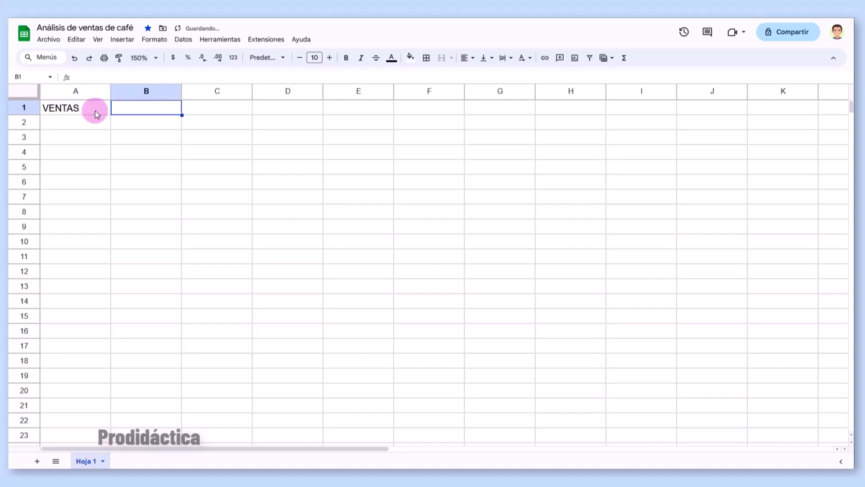
type("FECHA")
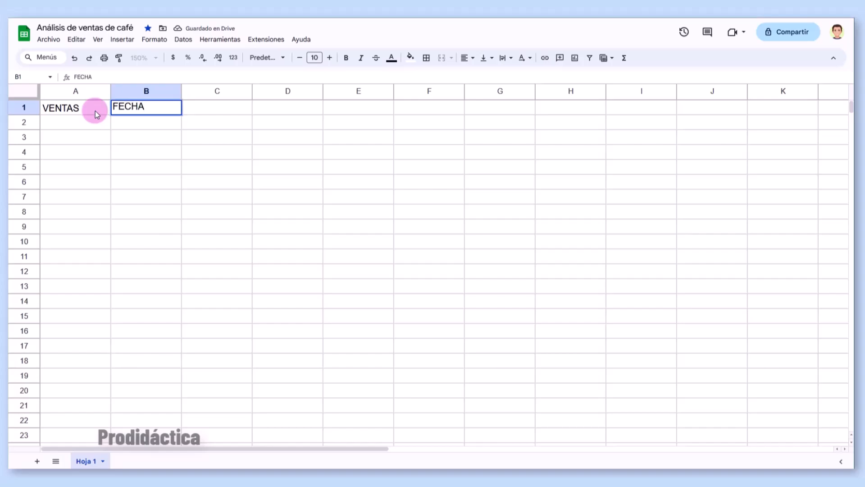
key("Return")
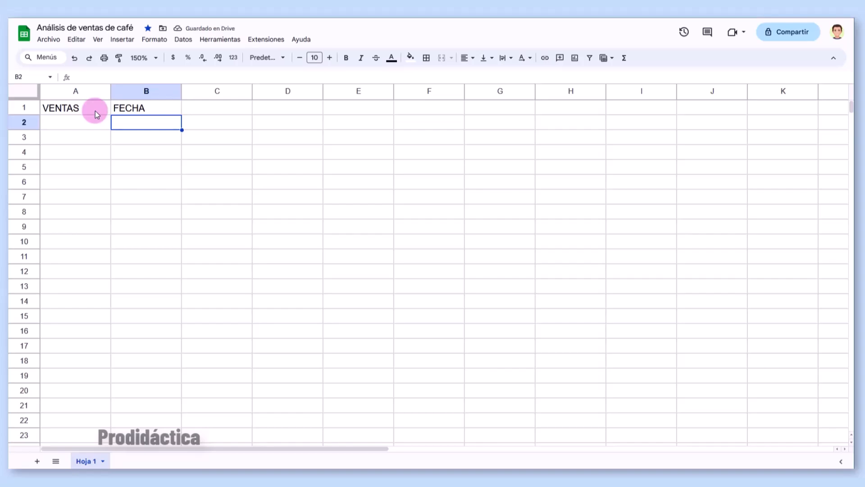
- Type ENERO through MAYO in B2:B6 and fill the months down to DICIEMBRE in B13
type("ENERO")
key("Return")
type("F")
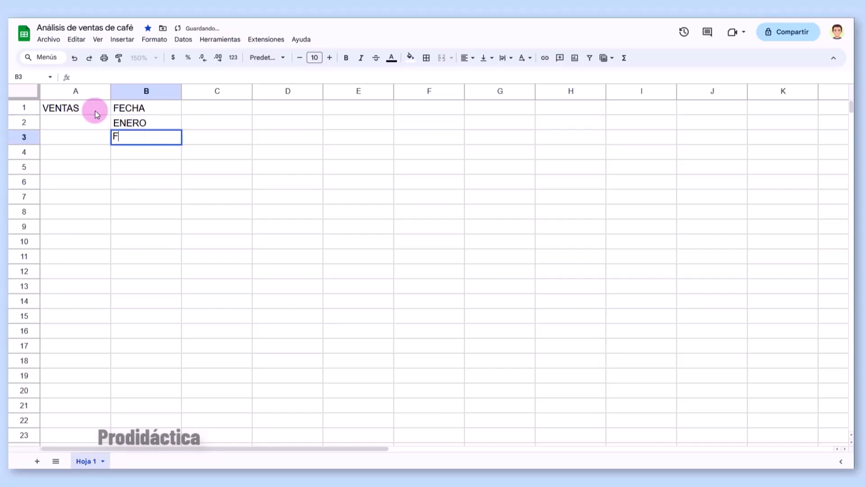
type("EBRERO")
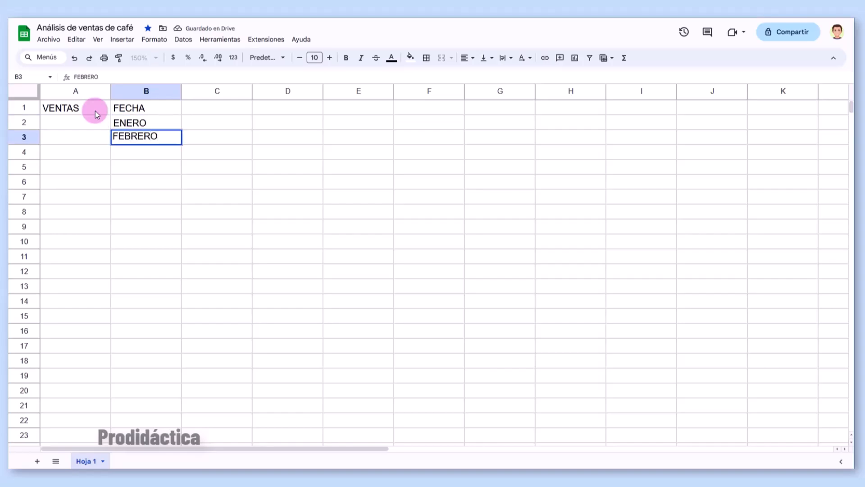
key("Return")
type("MARZO")
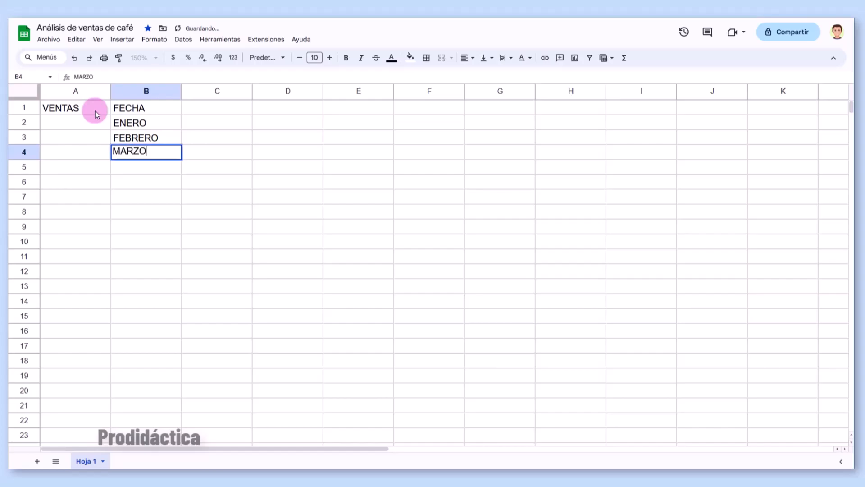
key("Return")
type("ABRIL")
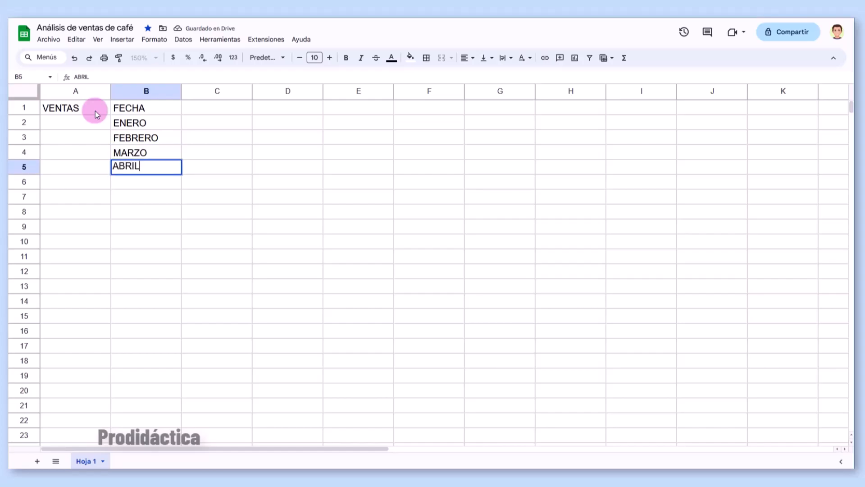
key("Return")
type("MAYO")
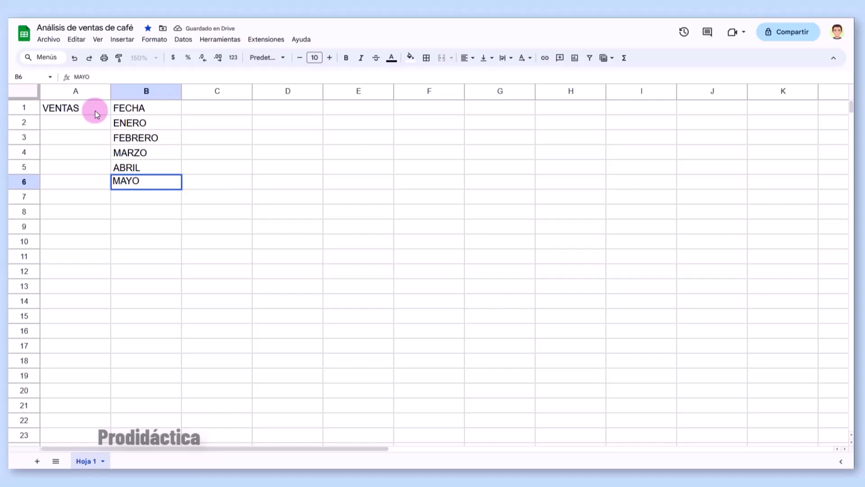
key("Return")
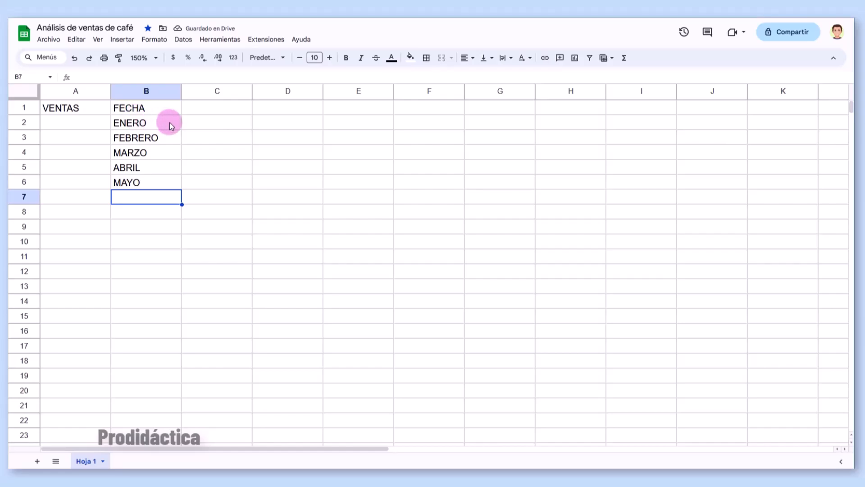
left_click_drag(169, 122, 181, 286)
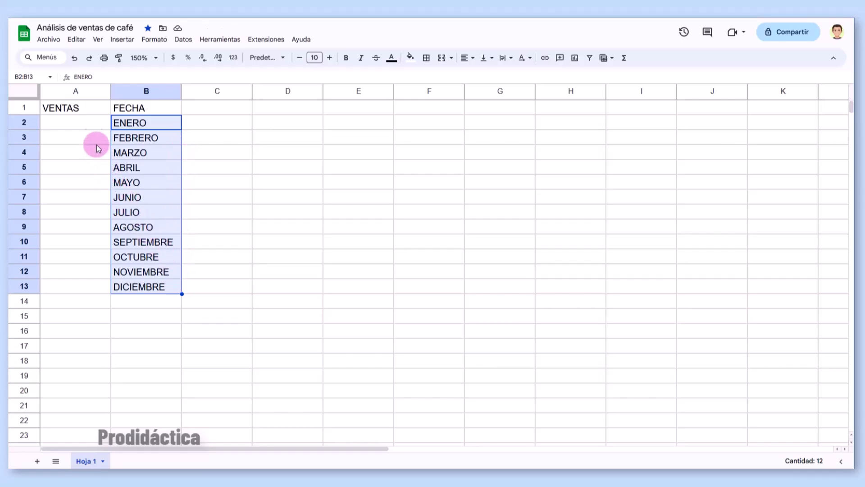
- Enter 500 and 1200 in A2:A3, fill the series to 8200 in A13, and select A2:A13
left_click(85, 122)
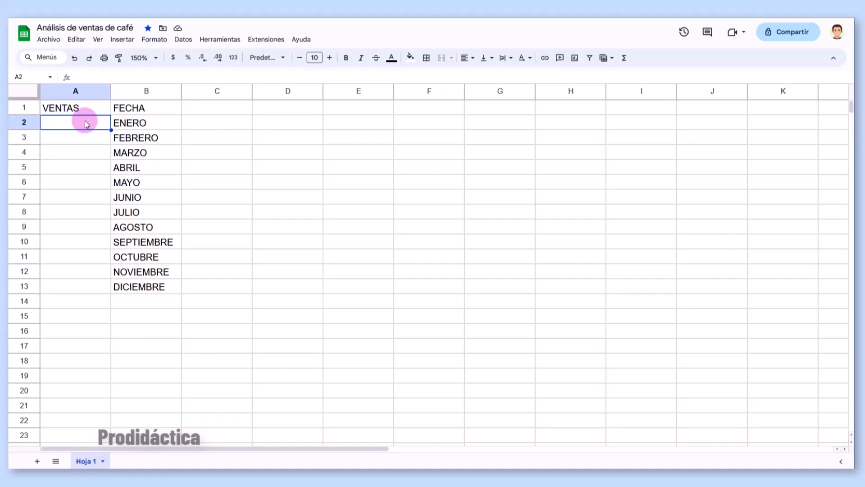
type("500")
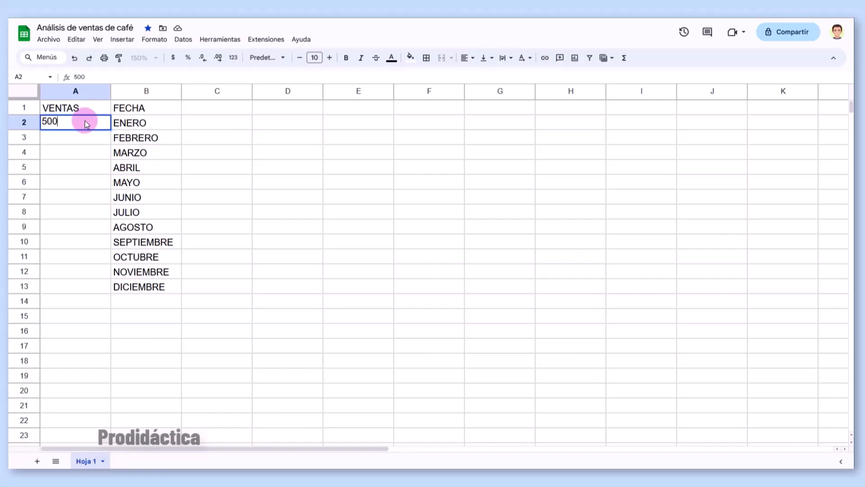
key("Return")
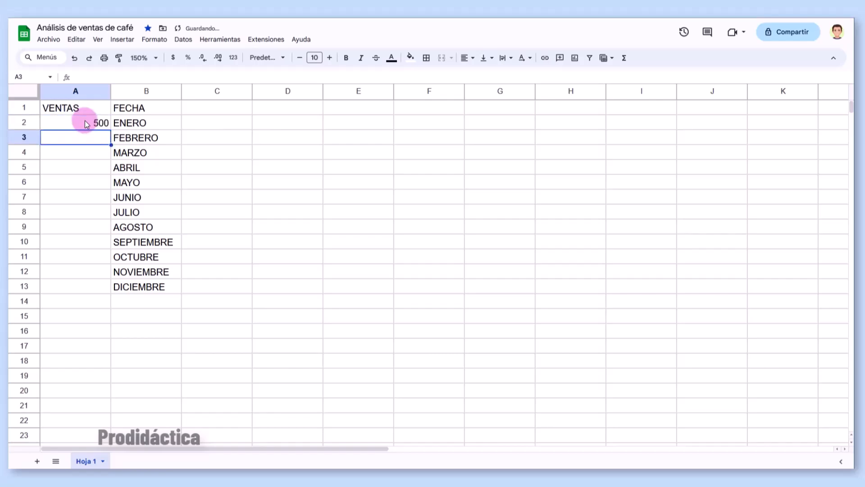
type("1200")
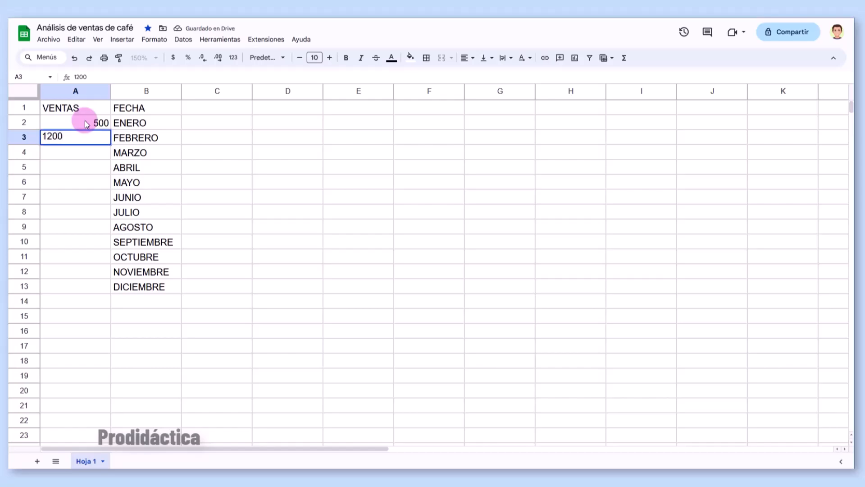
key("Return")
left_click_drag(87, 124, 116, 294)
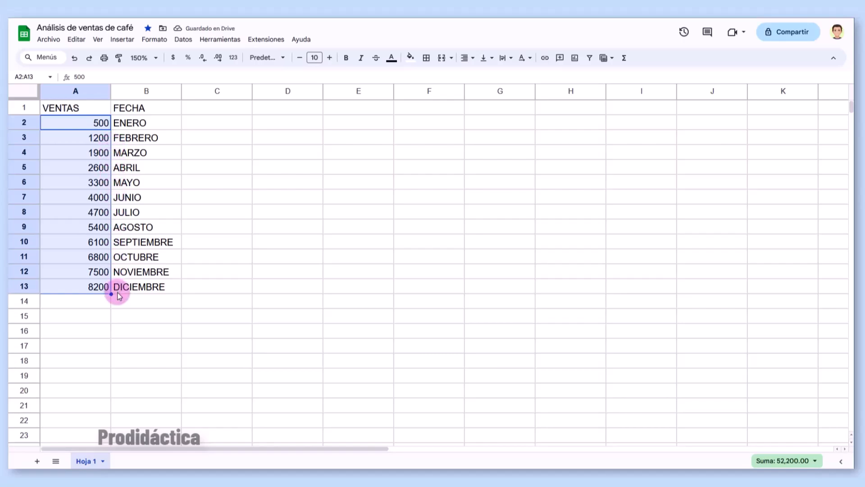
left_click(119, 300)
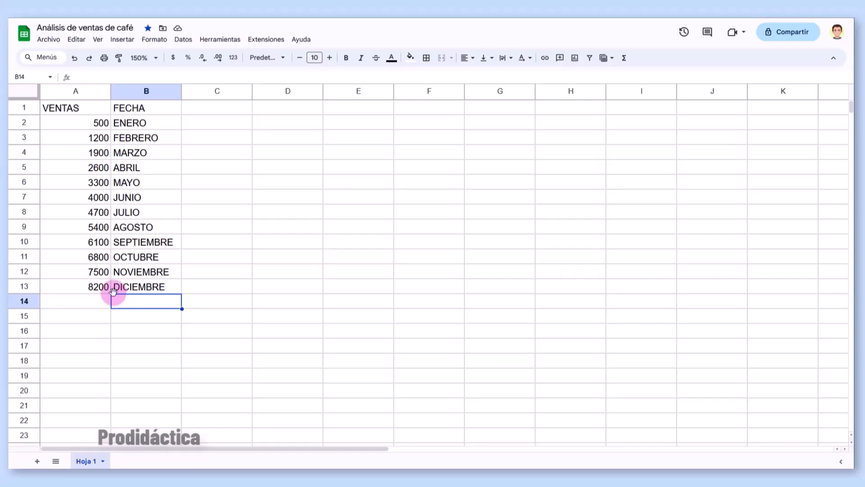
left_click(78, 126)
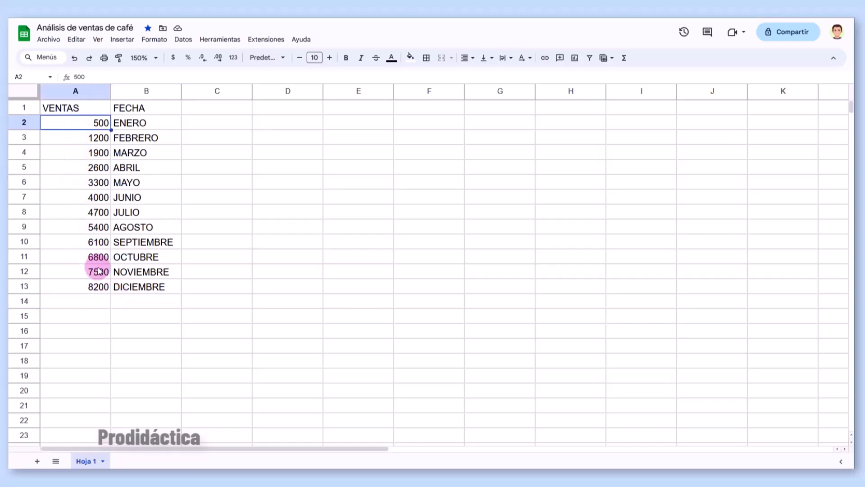
left_click(97, 286, "shift")
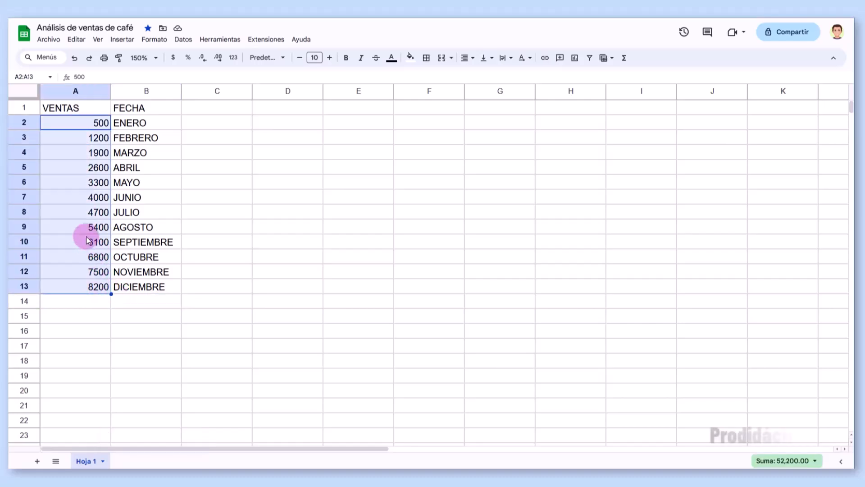
- Randomize the order of the sales values in A2:A13
right_click(83, 183)
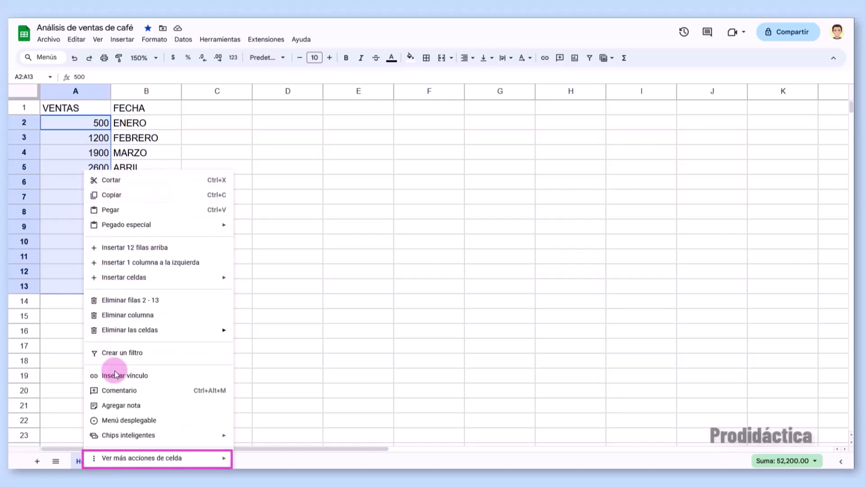
mouse_move(126, 457)
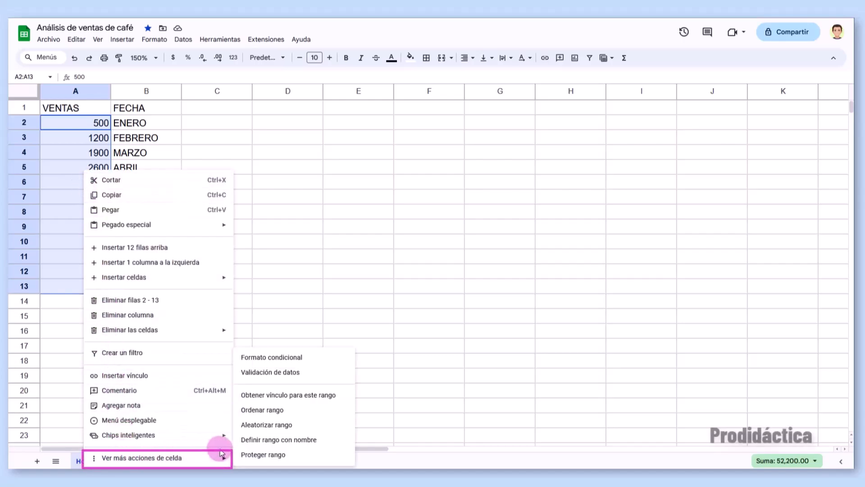
left_click(264, 424)
left_click(263, 424)
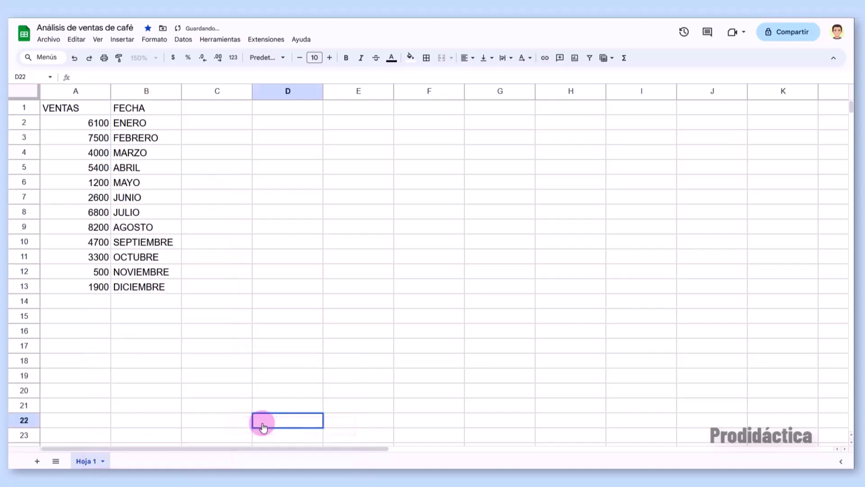
- Overwrite ENERO's sales with 950 in A2 and DICIEMBRE's with 9650 in A13
left_click(92, 127)
type("950")
key("Return")
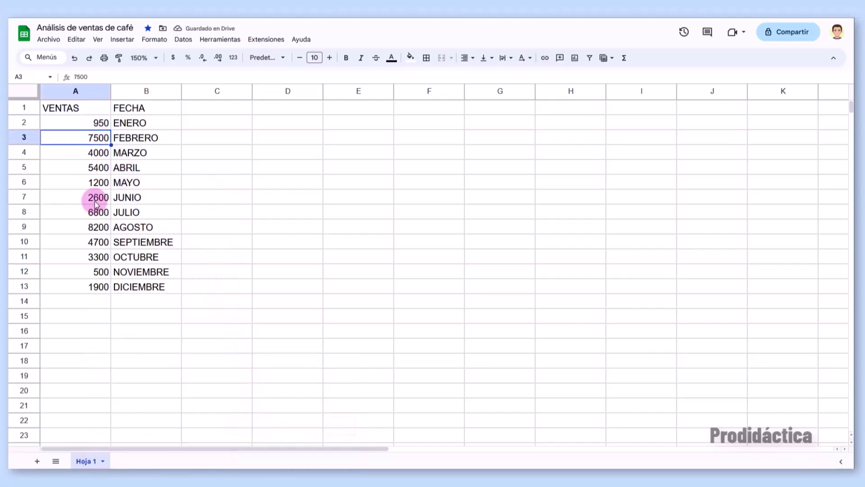
left_click(85, 285)
type("9650")
key("Return")
key("ctrl+z")
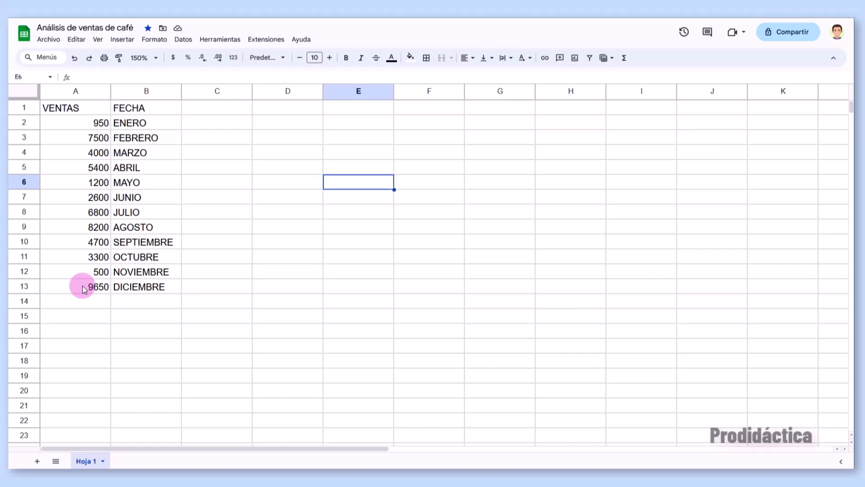
left_click(283, 58)
left_click(282, 58)
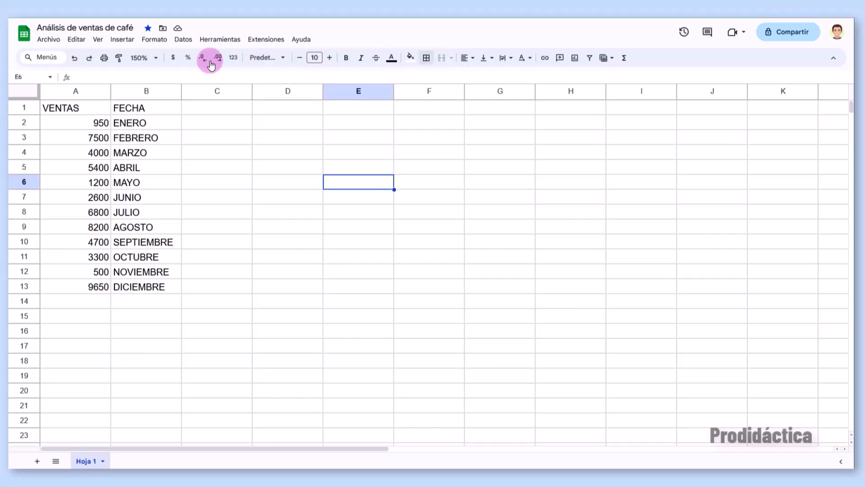
- Format the A1:B1 headers (VENTAS, FECHA) as Roboto, size 13, centre-aligned
left_click(96, 108)
left_click_drag(95, 109, 147, 109)
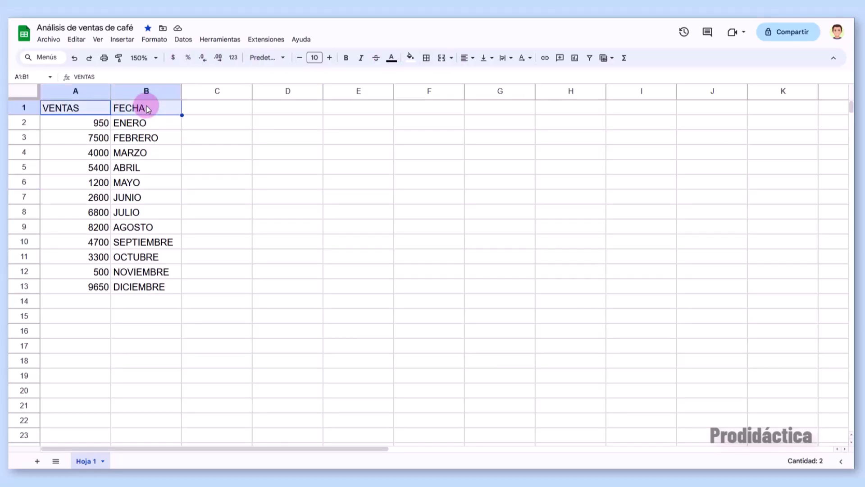
left_click(279, 57)
left_click(278, 180)
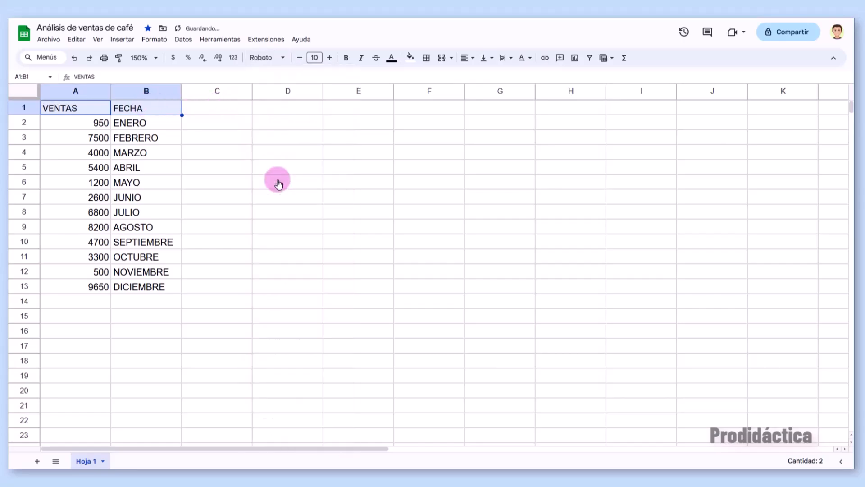
left_click(319, 58)
type("13")
key("Return")
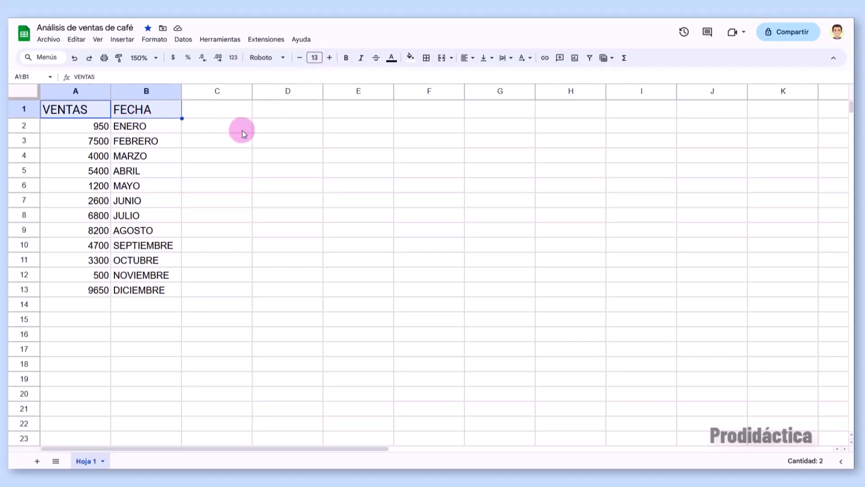
left_click(468, 58)
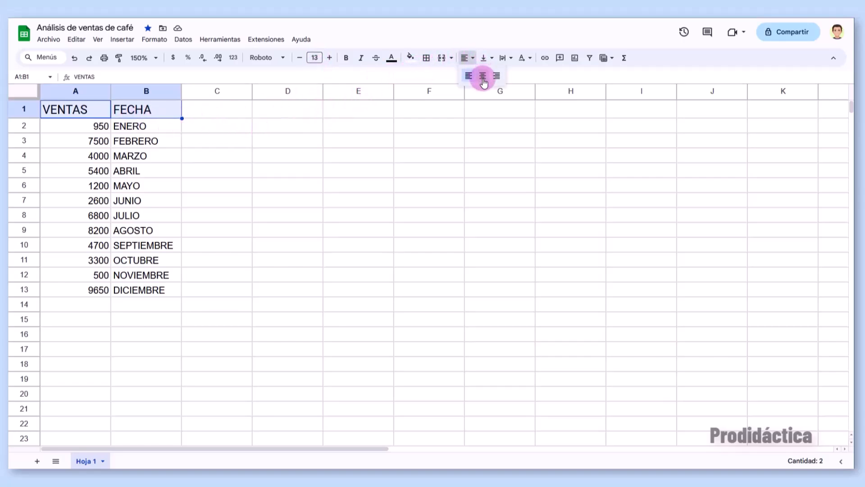
left_click(482, 76)
left_click(441, 123)
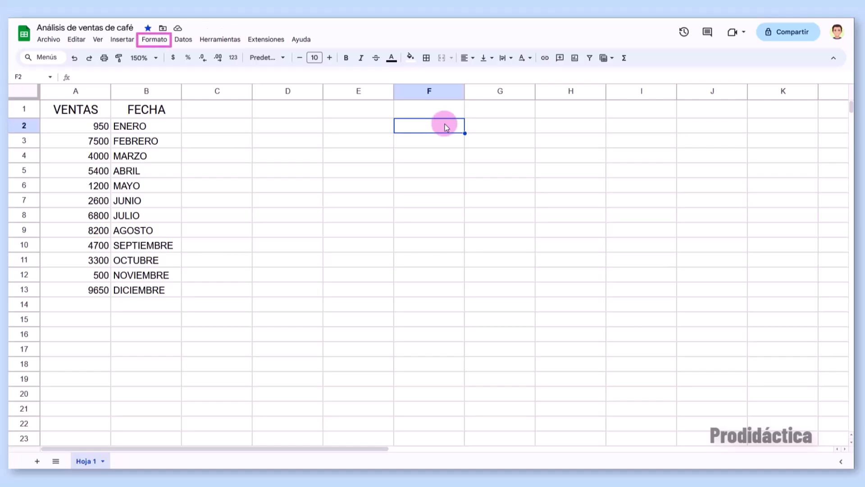
- Apply the Número number format to the monthly sales figures in A2:A13
left_click(154, 39)
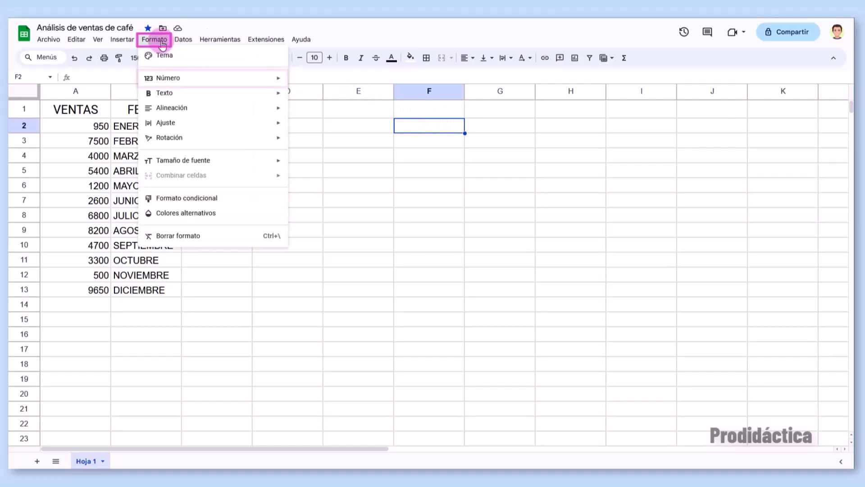
mouse_move(162, 77)
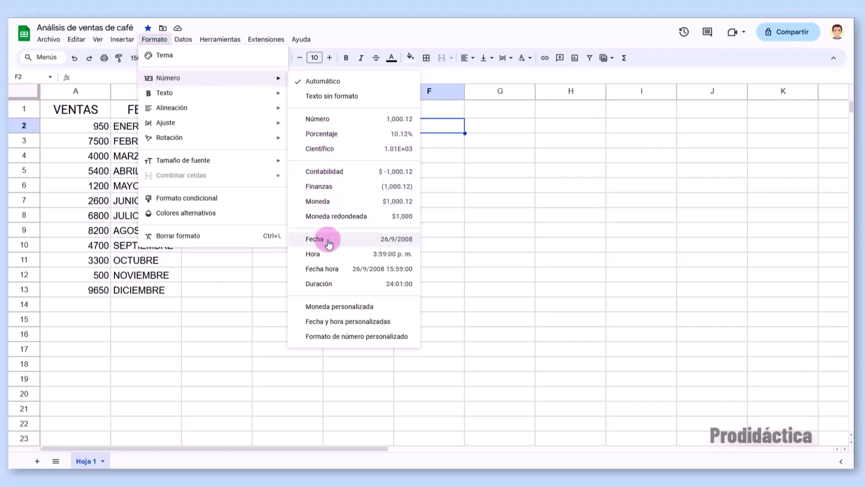
left_click(328, 271)
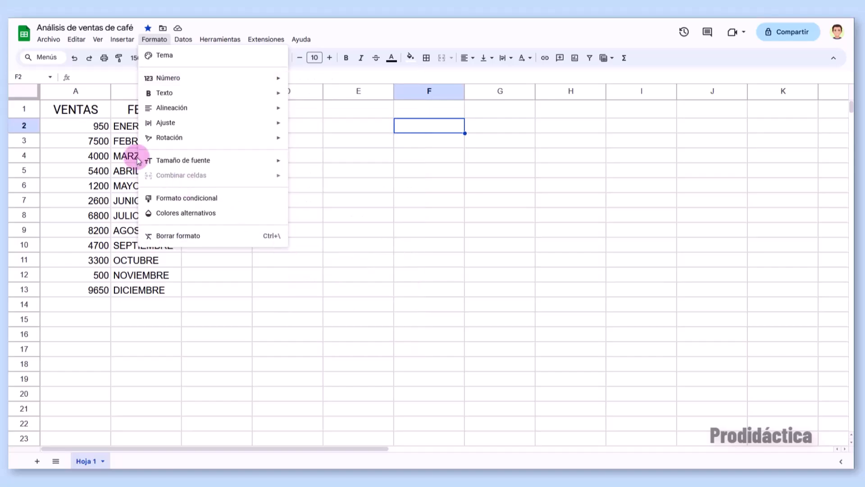
left_click(86, 129)
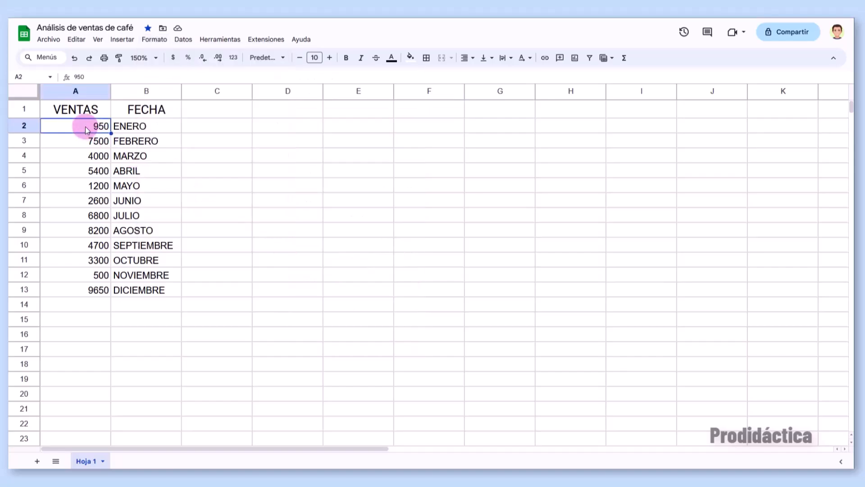
left_click(88, 290, "shift")
left_click(147, 41)
left_click(166, 79)
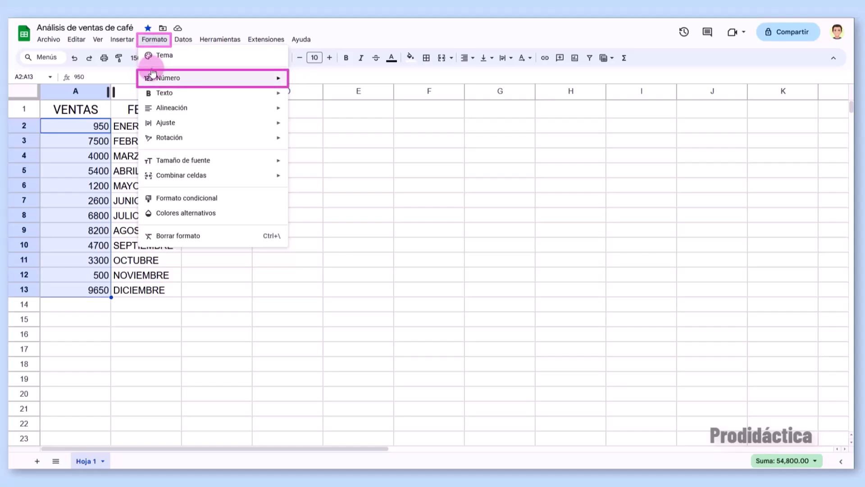
left_click(312, 119)
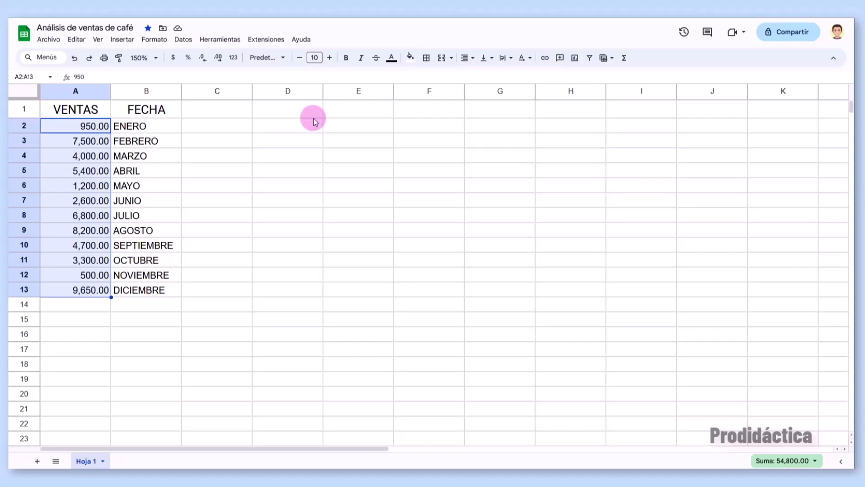
- Reduce the sales figures to zero decimal places so they read like 7,500
left_click(218, 63)
left_click(218, 63)
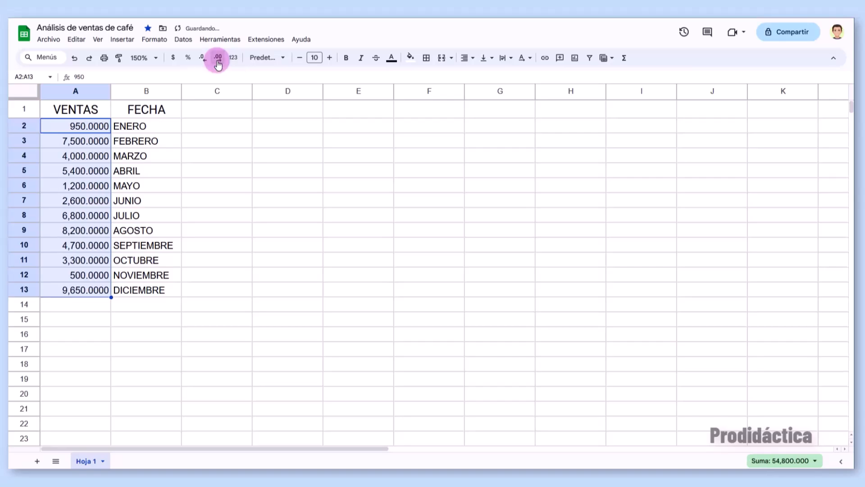
left_click(218, 63)
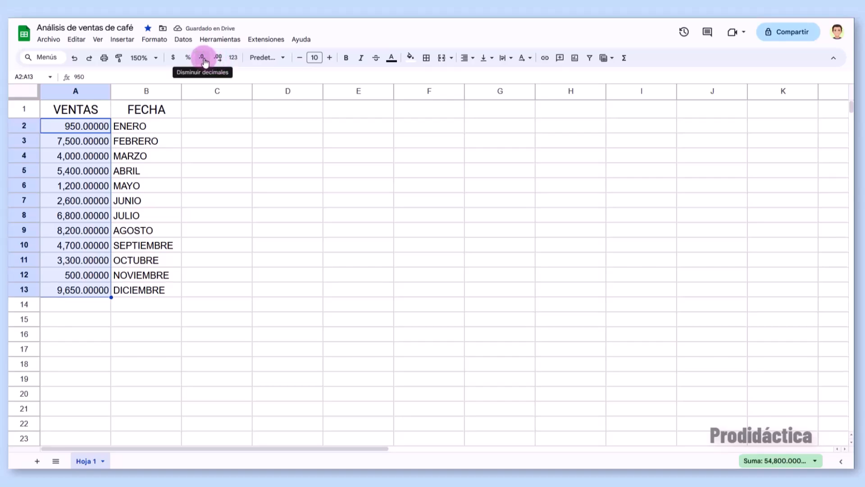
left_click(202, 60)
left_click(203, 60)
left_click(202, 60)
left_click(203, 60)
left_click(203, 60)
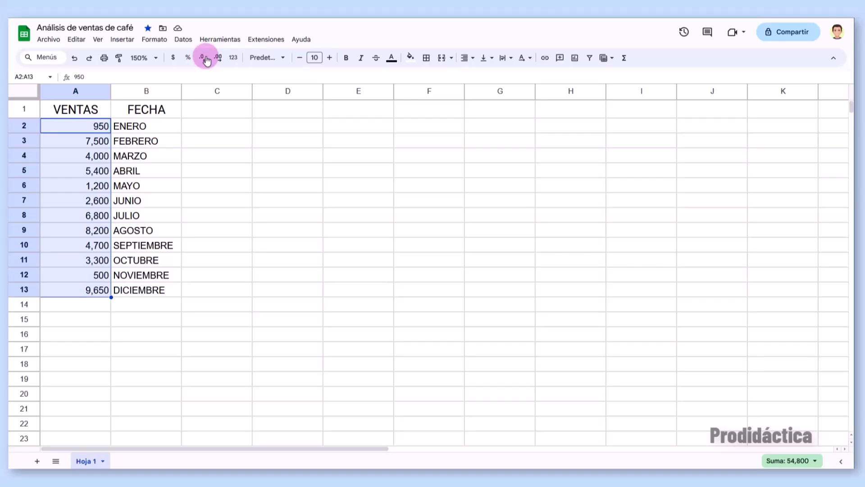
left_click(198, 116)
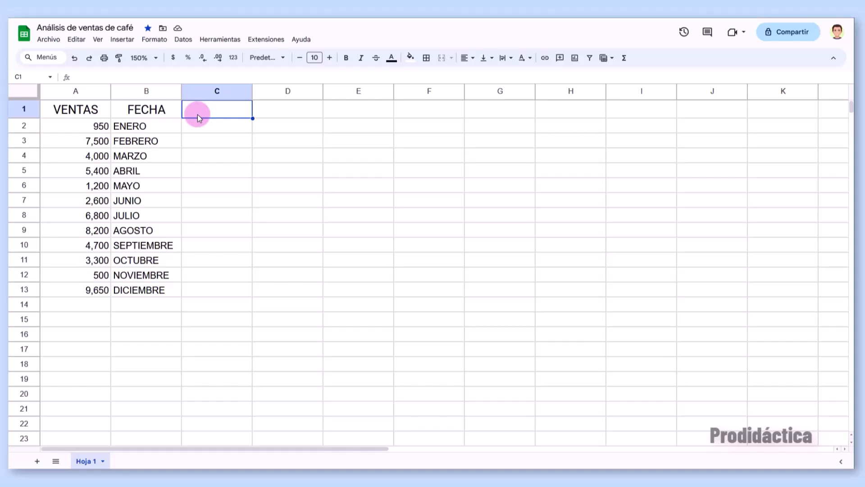
- Add the NOTA heading in C1, paste the January note in C2 and 'El espíritu de la navidad' in C13
type("NOTA")
key("Return")
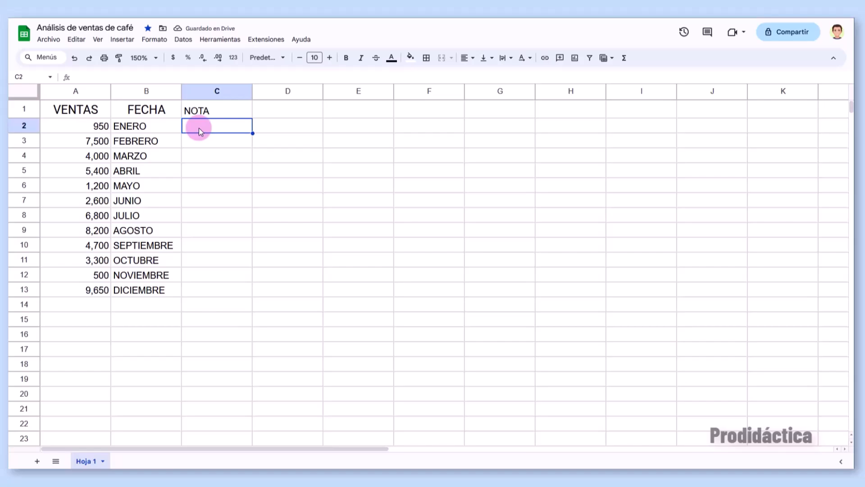
type("Los gastos de las fiestas de fin de año y el ajuste de precios del nuevo año.")
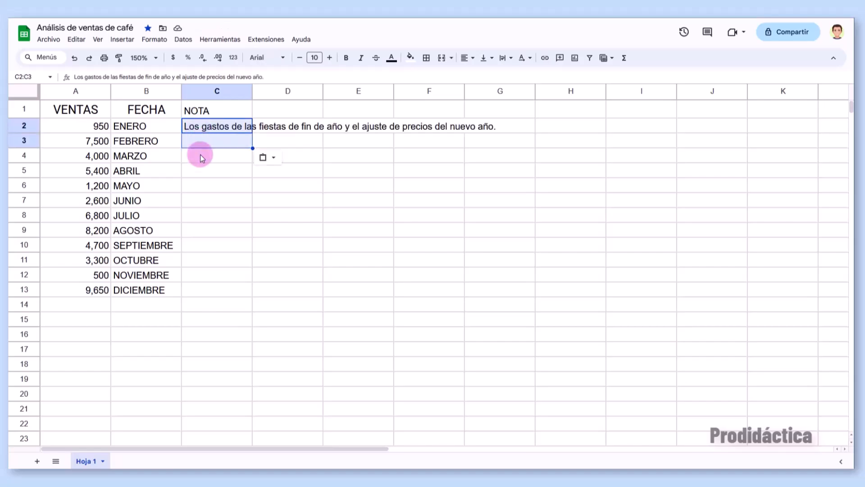
left_click(197, 290)
type("El espíritu de la navidad")
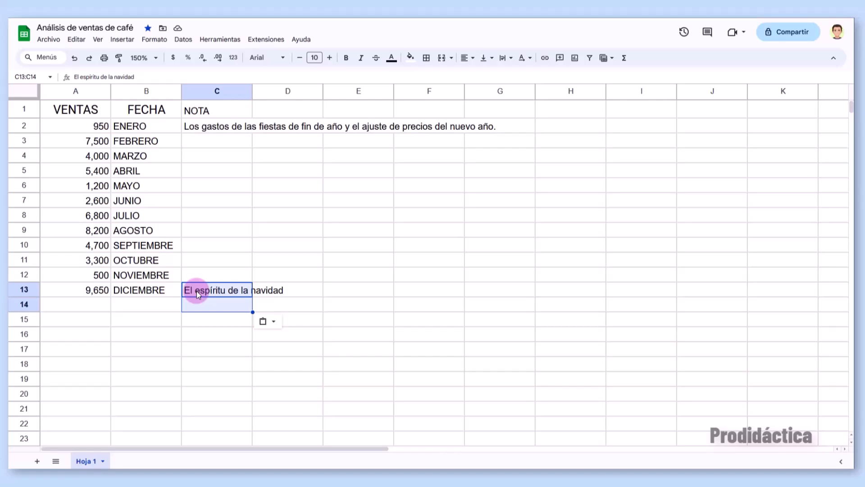
left_click_drag(251, 92, 498, 107)
key("ctrl+z")
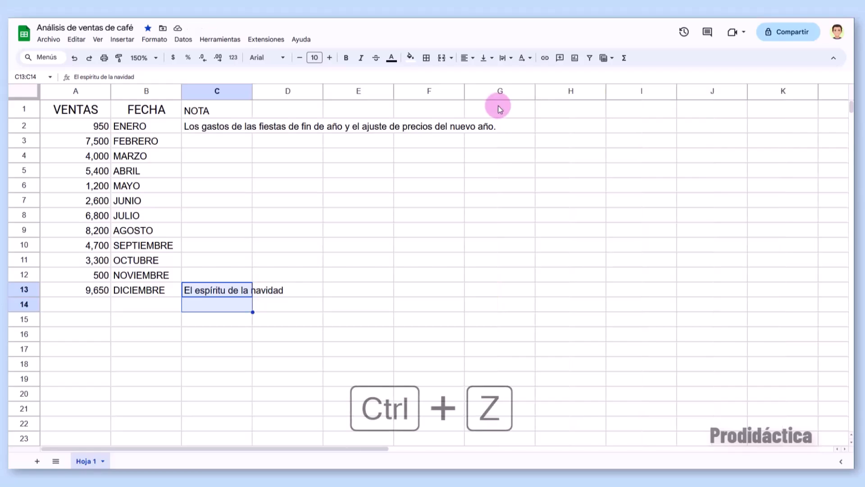
- Auto-fit all column widths across the sheet so column C shows the complete January note
double_click(252, 92)
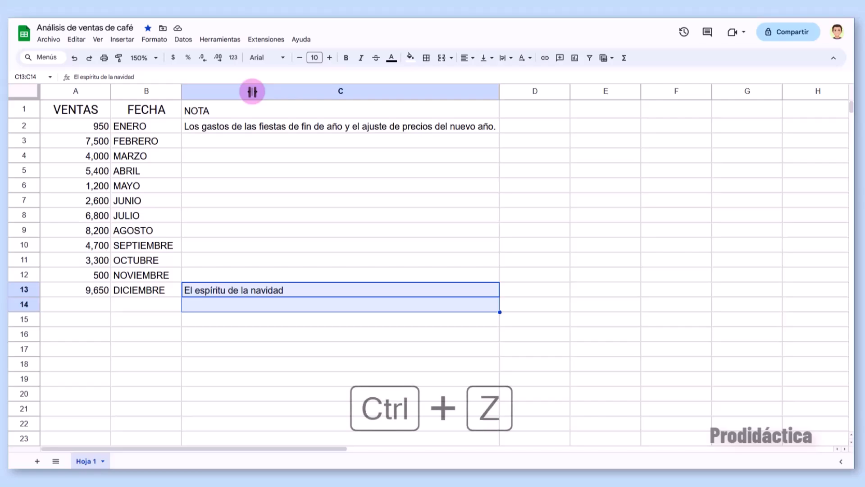
key("ctrl+z")
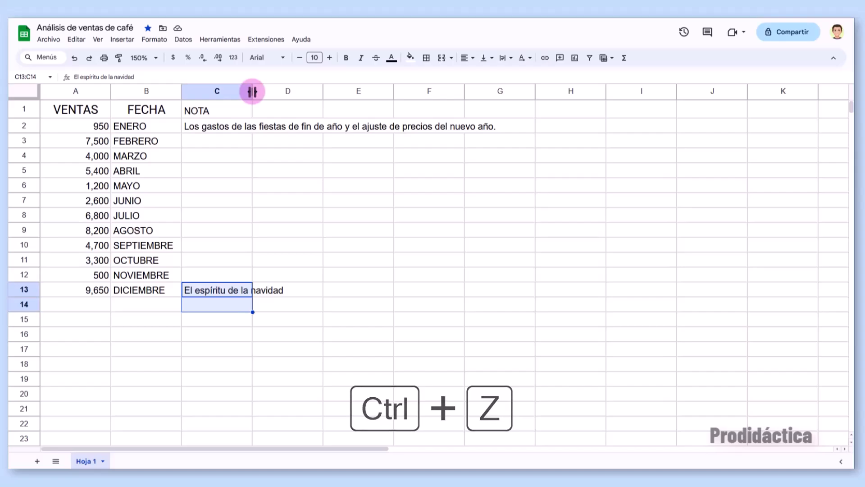
left_click(20, 91)
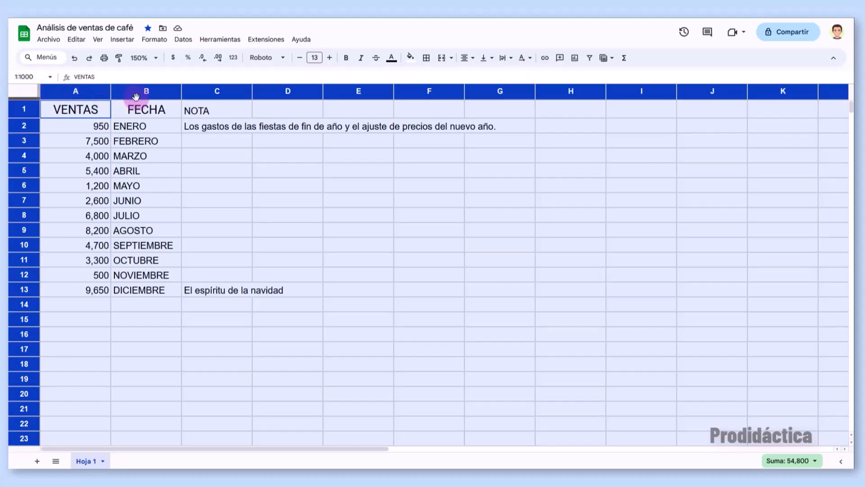
double_click(182, 92)
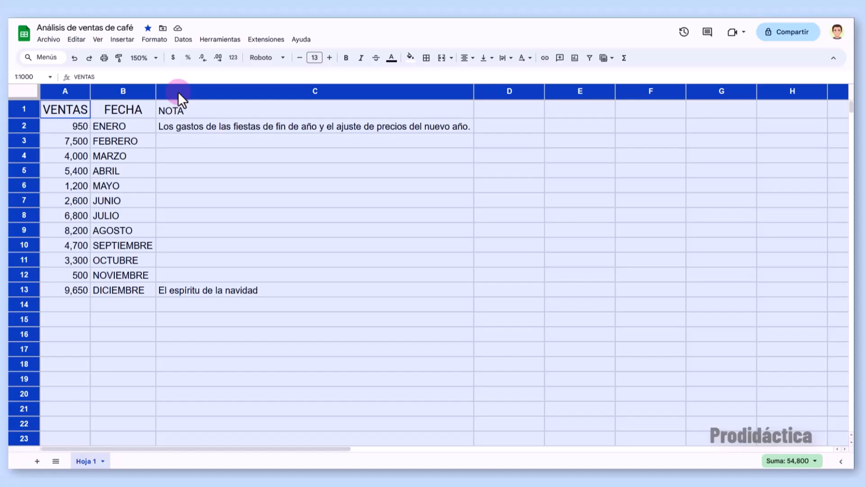
left_click(172, 108)
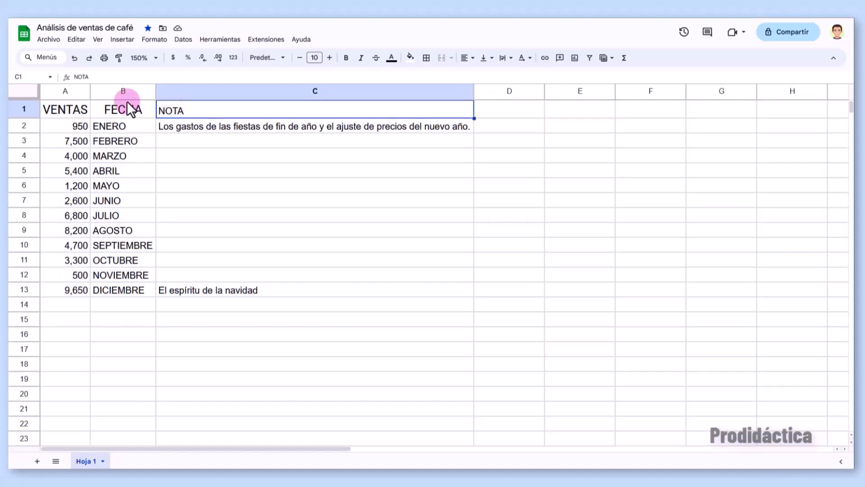
- Move the FECHA column from B to A so the months come before VENTAS
left_click(124, 92)
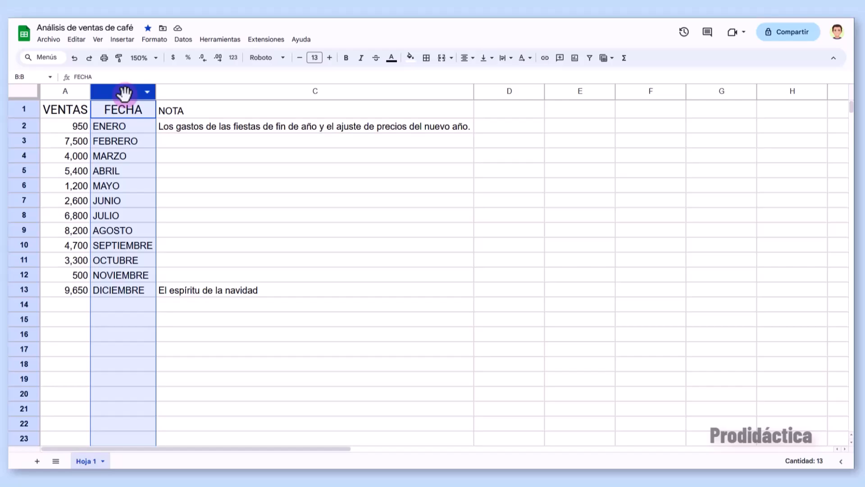
left_click_drag(125, 94, 125, 93)
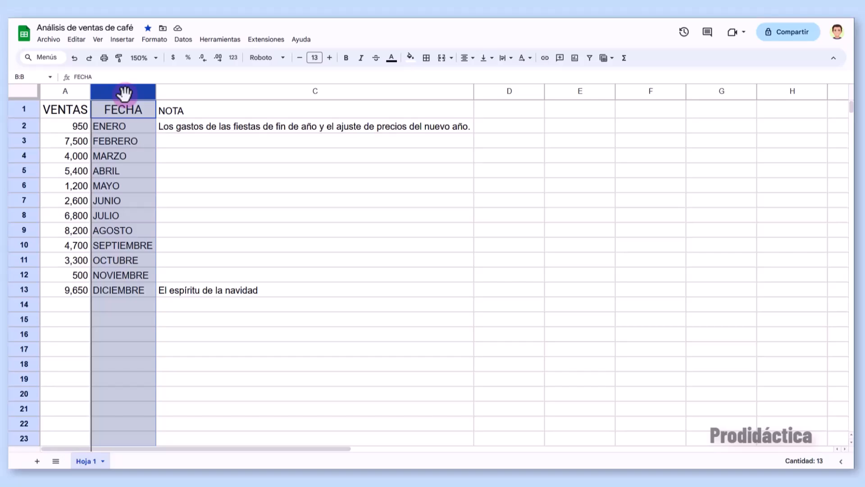
left_click_drag(125, 93, 46, 95)
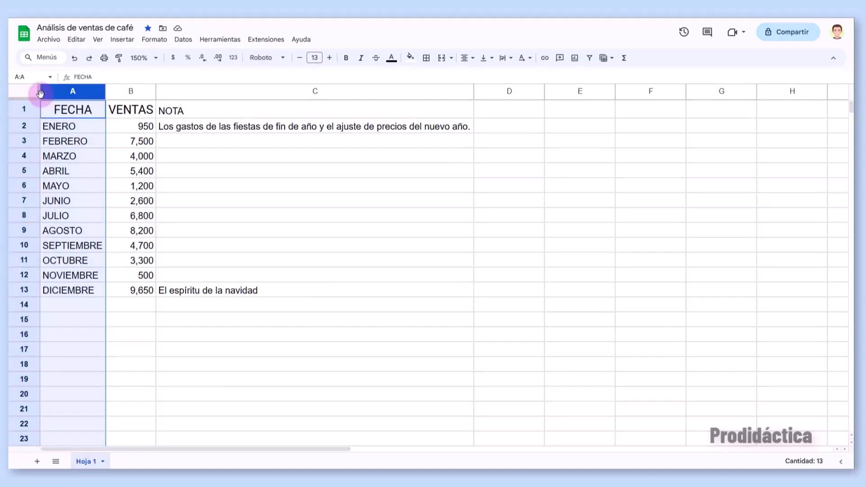
left_click(59, 112)
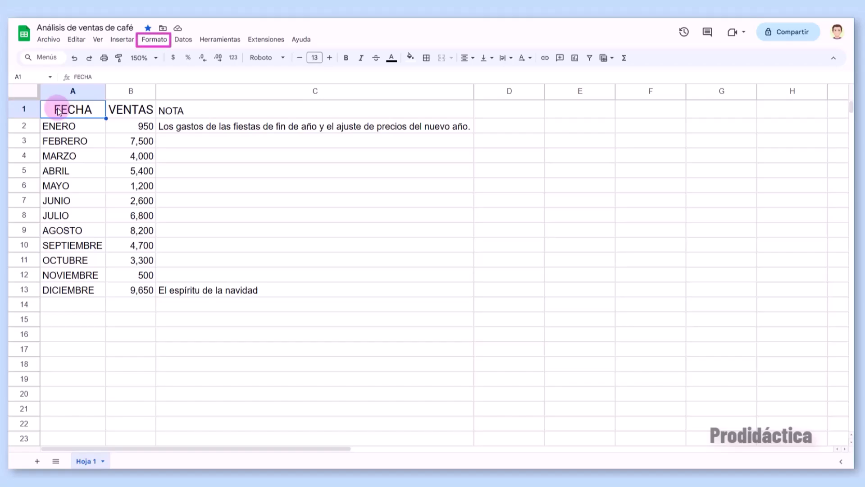
- Apply the orange alternating-colours preset to the A1:C13 table
left_click(144, 43)
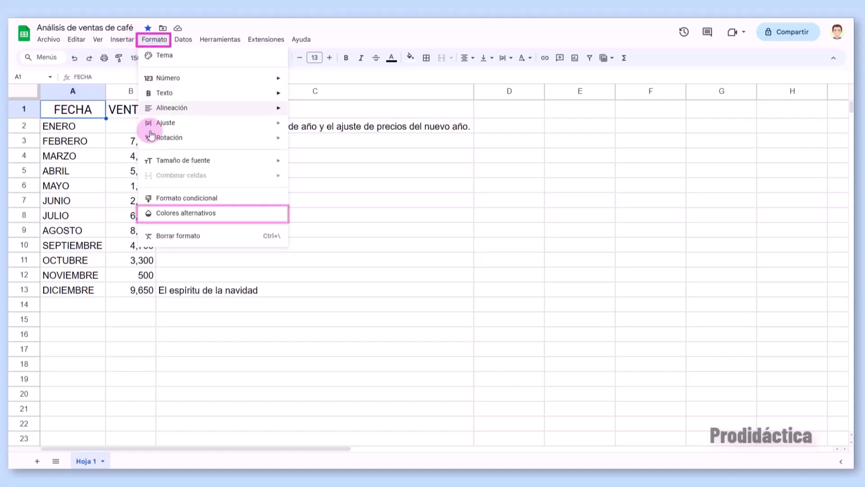
left_click(156, 217)
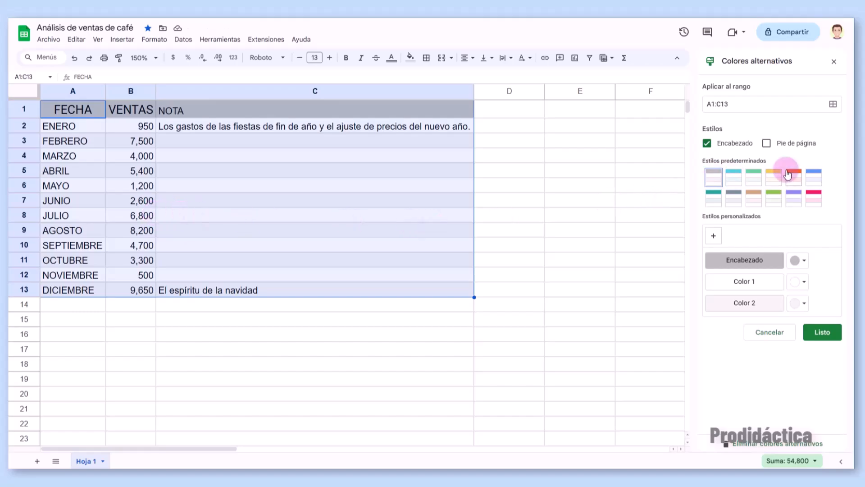
left_click(773, 177)
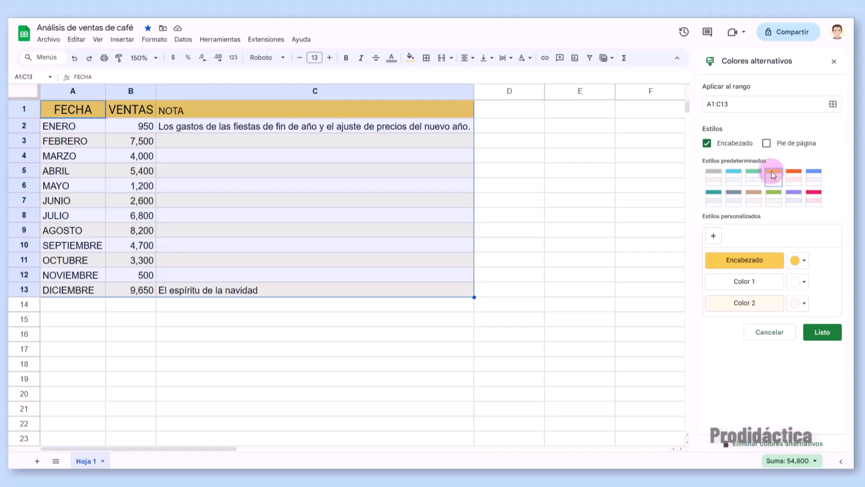
left_click(826, 334)
- Select the VENTAS figures B2:B13 and bring up the Formato menu
left_click(827, 334)
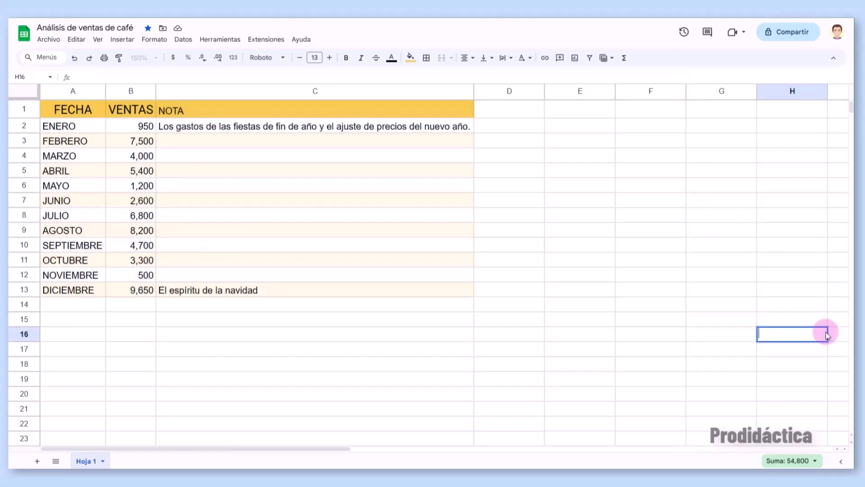
key("Escape")
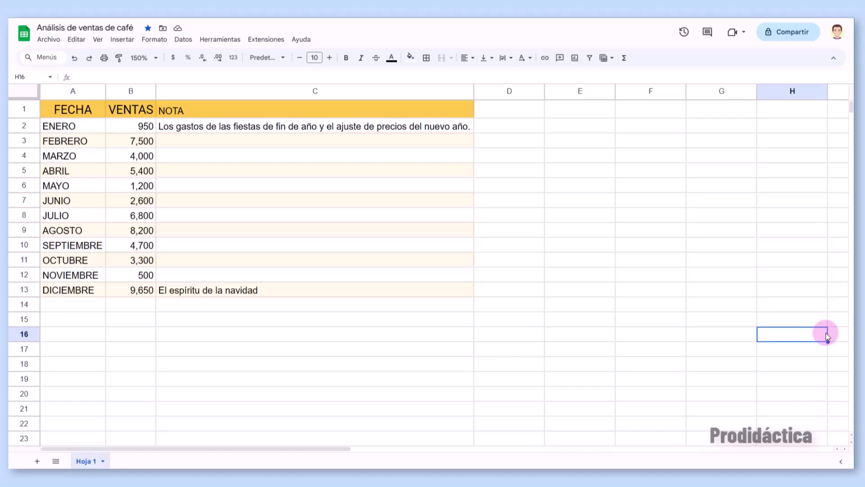
left_click(152, 130)
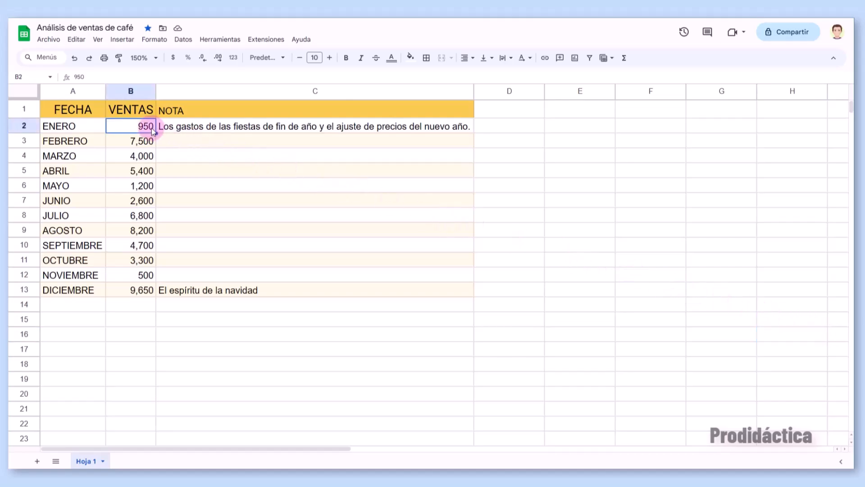
left_click(133, 286, "shift")
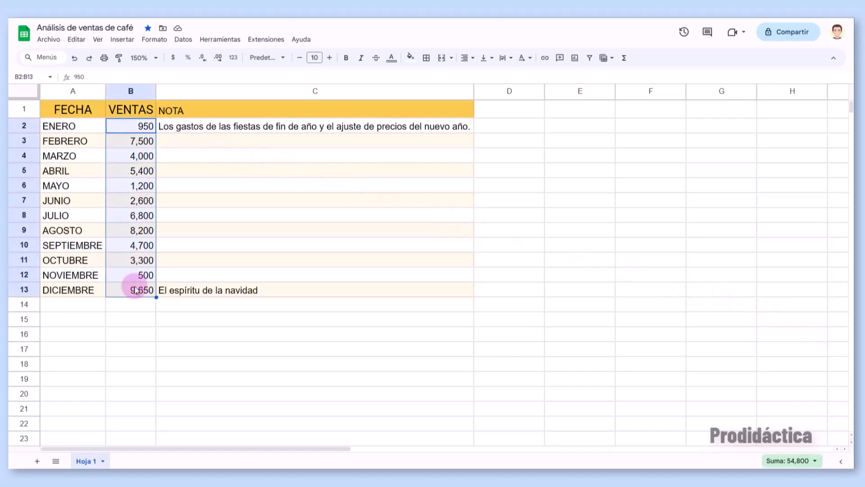
left_click(154, 41)
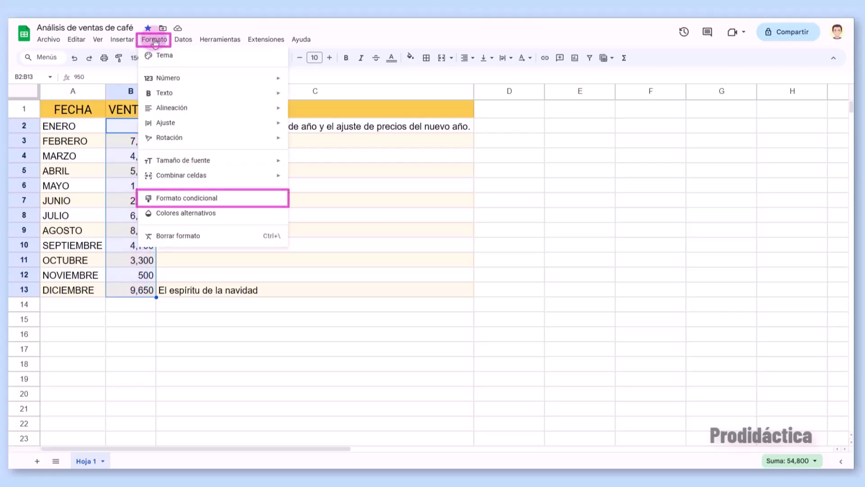
- Add a red-white-green colour-scale conditional format rule to B2:B13, low sales red
left_click(187, 198)
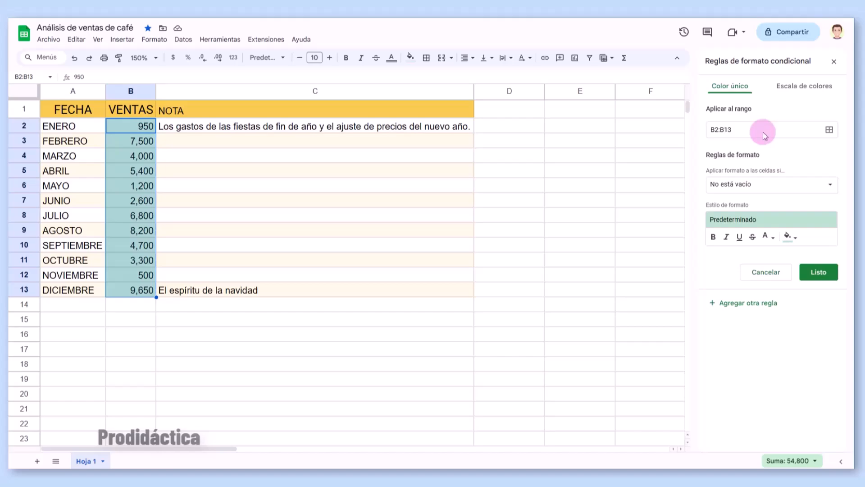
left_click(762, 191)
scroll(756, 243, "down", 1)
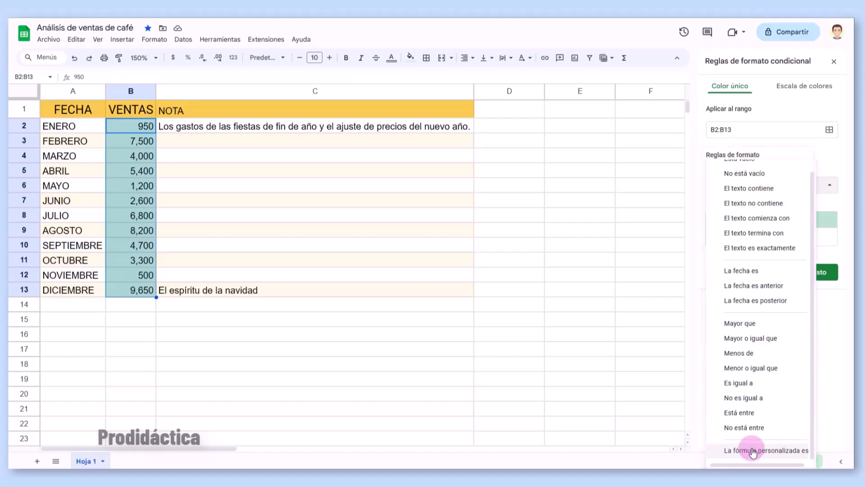
left_click(840, 354)
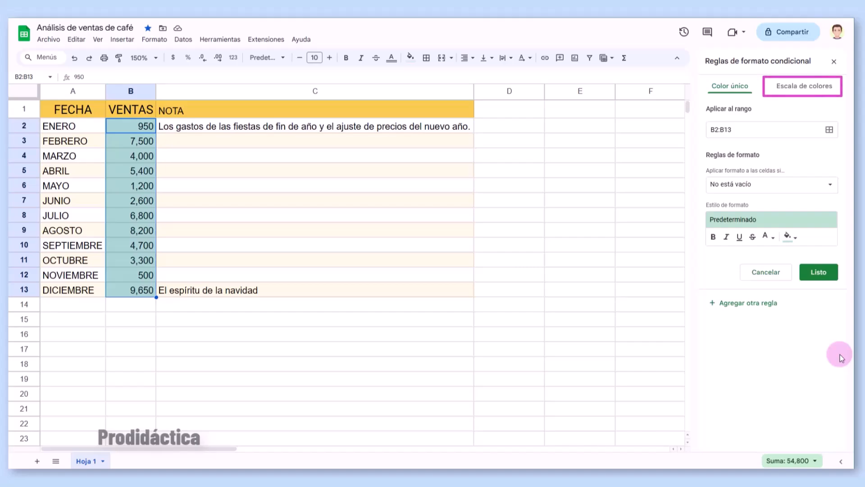
left_click(797, 90)
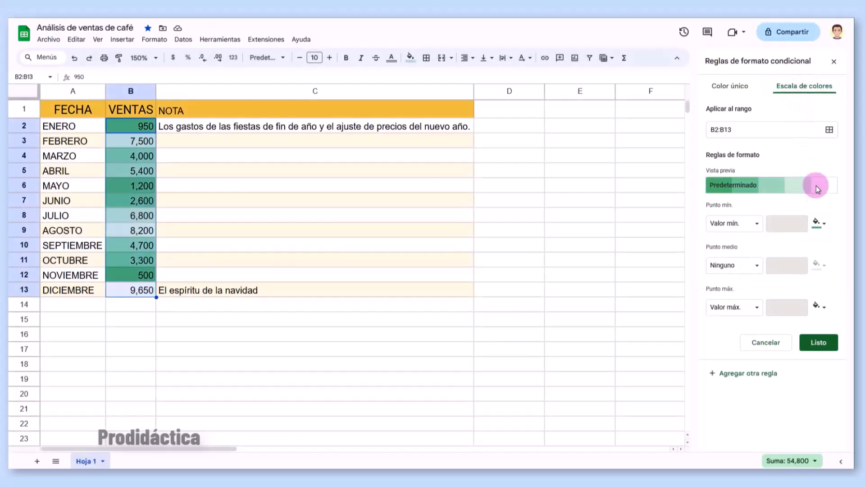
left_click(824, 225)
left_click(824, 226)
left_click(824, 308)
left_click(824, 308)
left_click(809, 189)
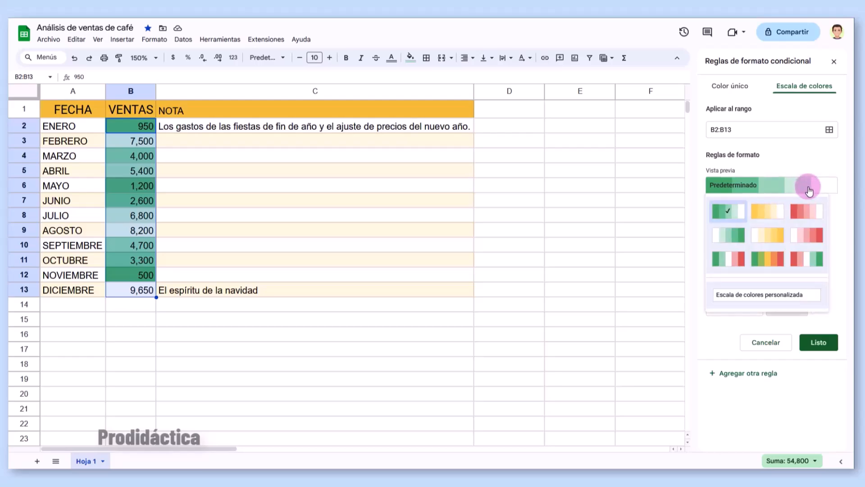
left_click(807, 259)
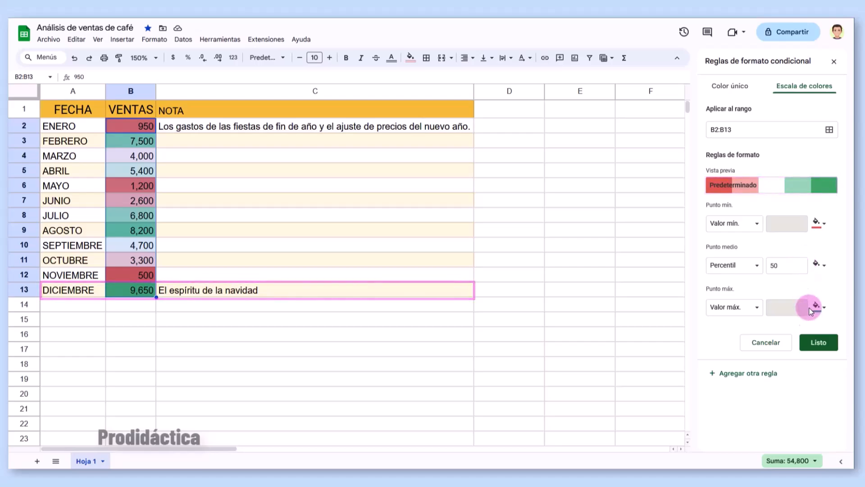
left_click(816, 343)
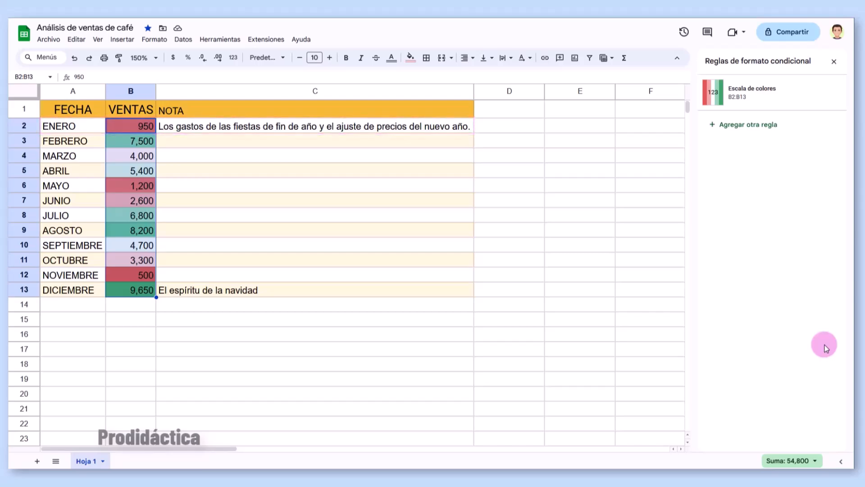
left_click(832, 62)
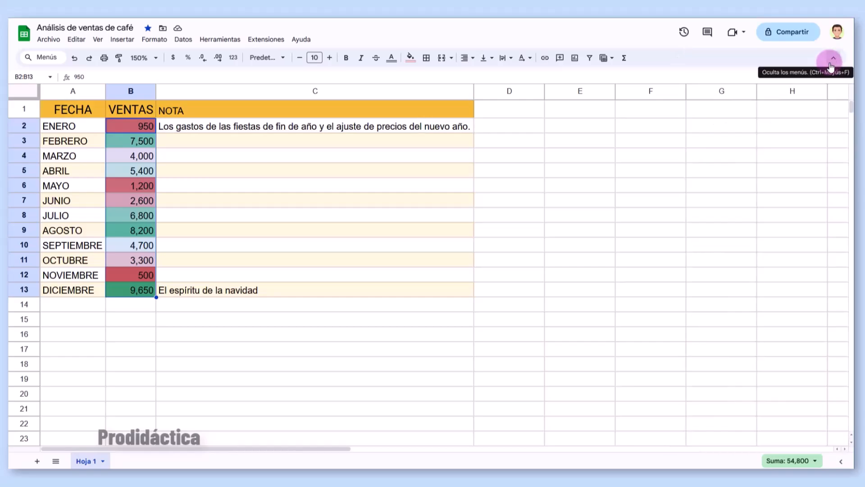
left_click(493, 171)
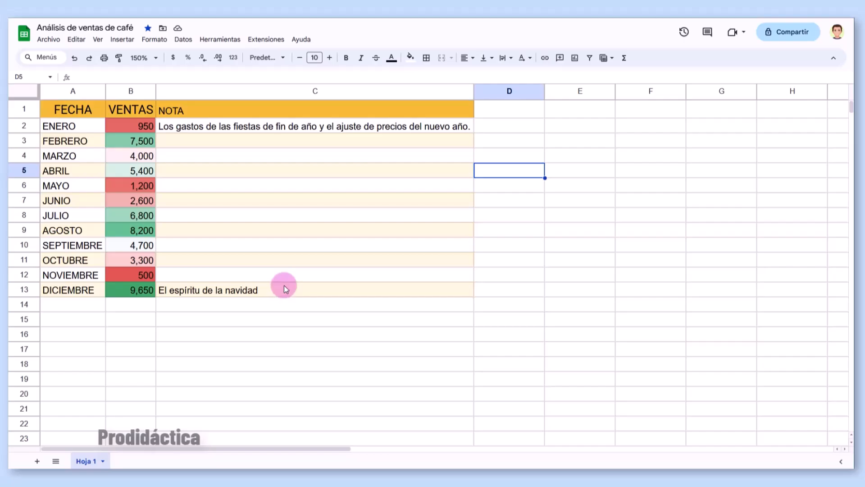
right_click(382, 91)
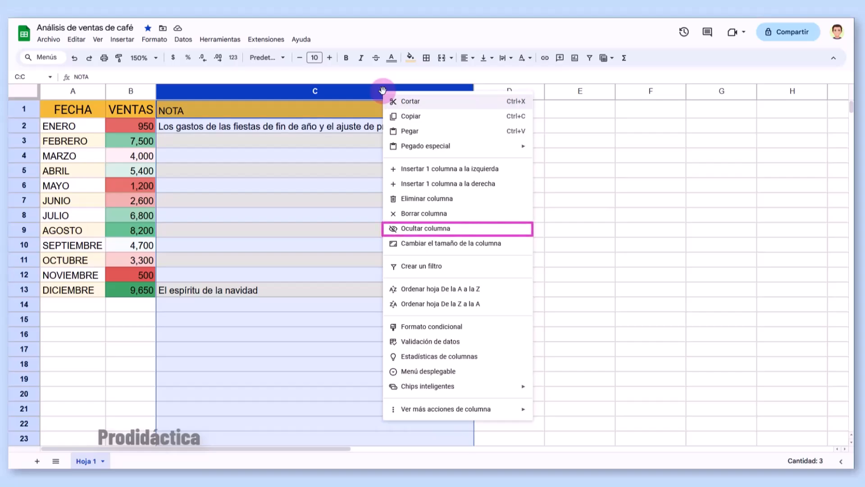
left_click(397, 231)
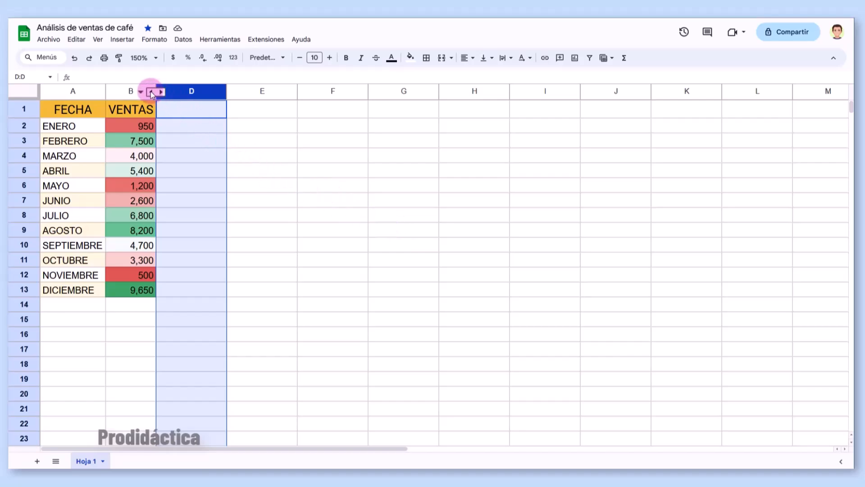
left_click(151, 91)
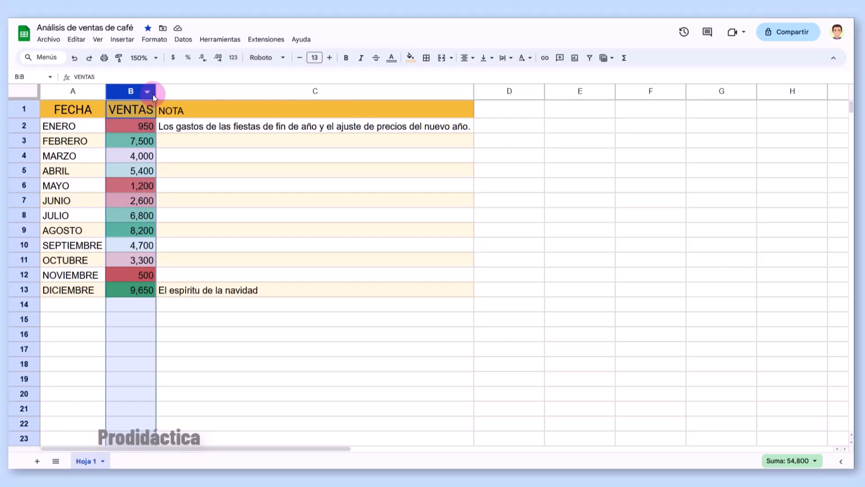
- Insert a column right of FECHA, undo it, then bring up the actions for columns A:B
left_click(79, 96)
right_click(79, 94)
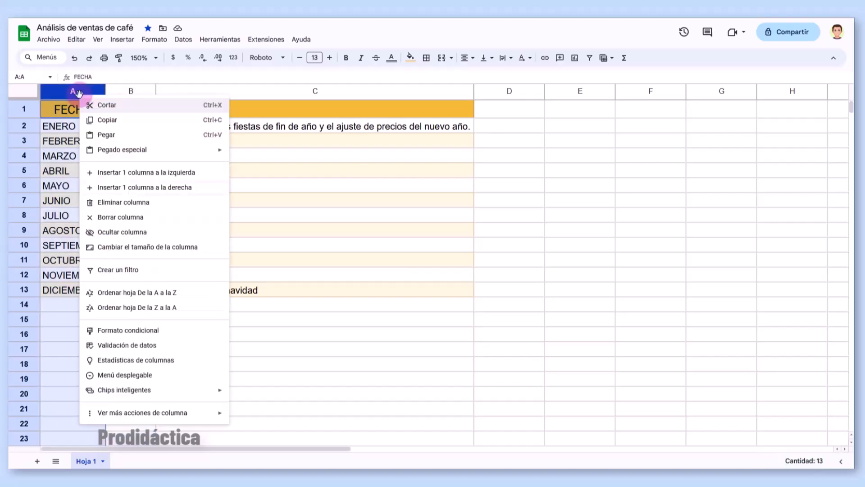
left_click(93, 187)
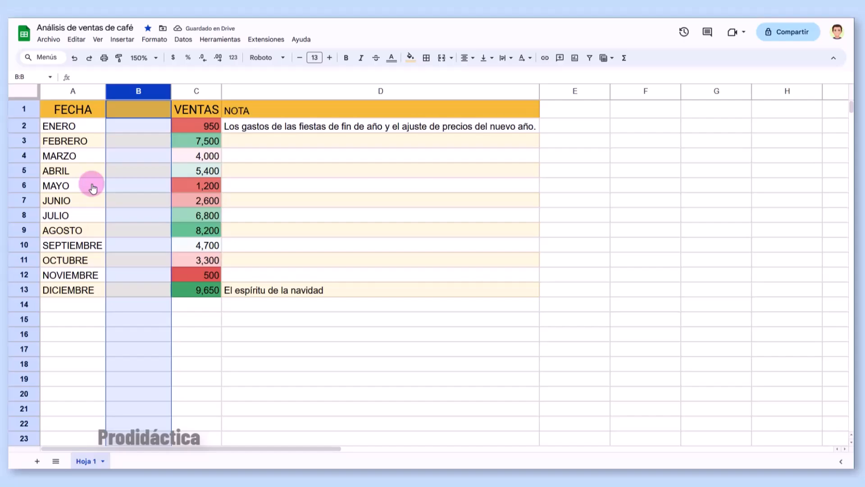
key("ctrl+z")
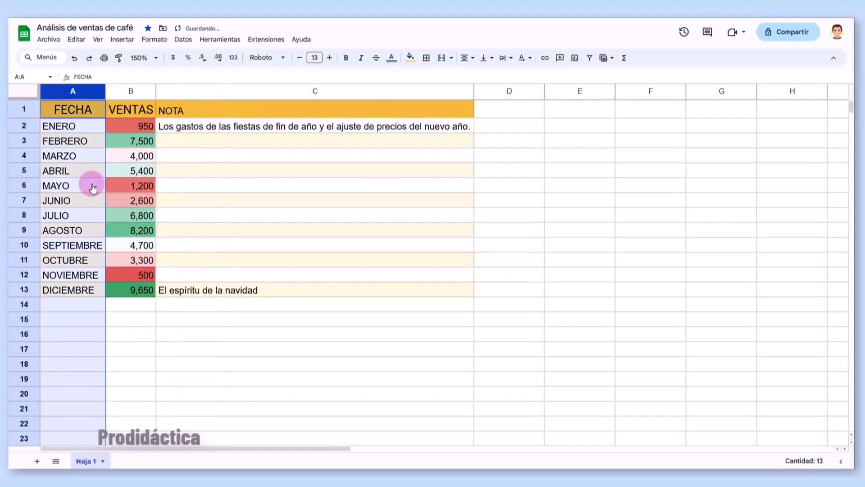
left_click(123, 90, "shift")
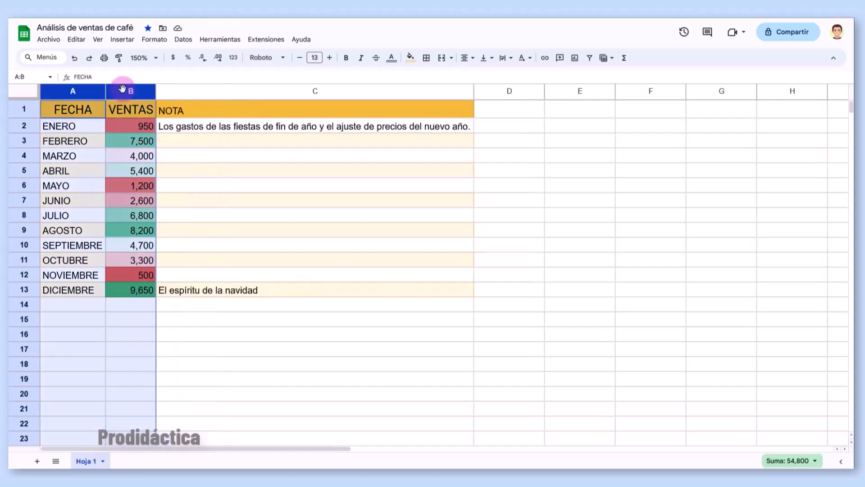
right_click(122, 88)
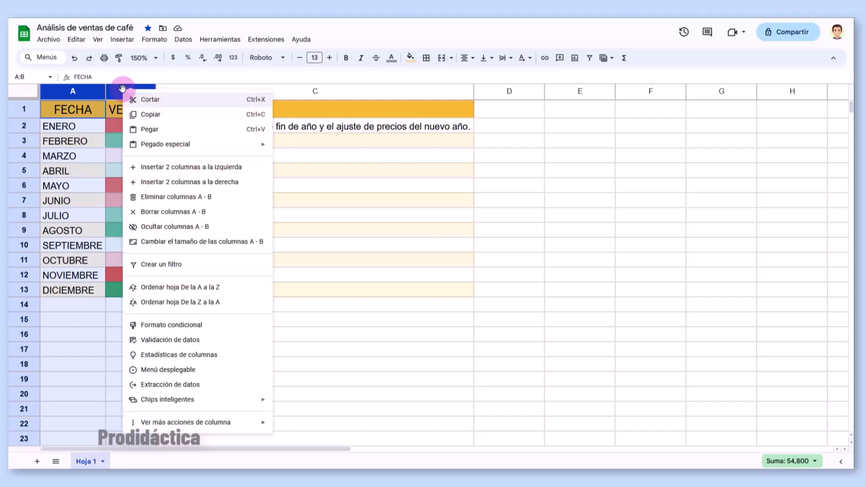
left_click(139, 173)
left_click(141, 112)
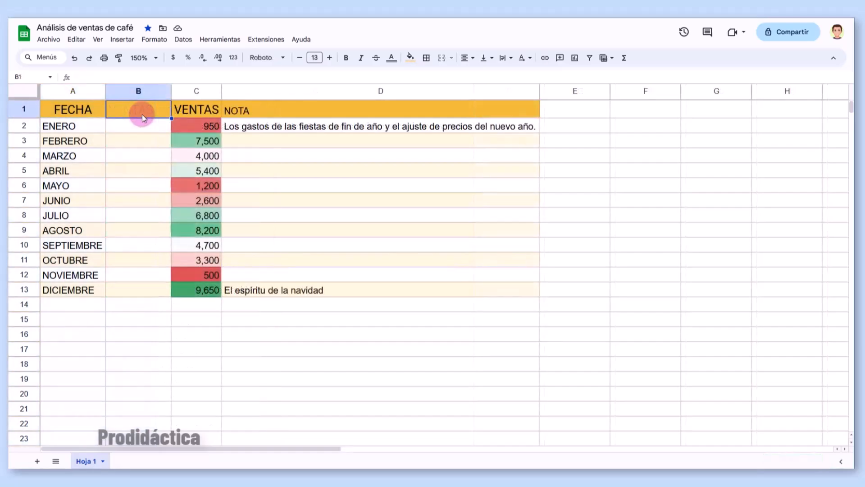
type("VALOR UNIDAD")
key("Return")
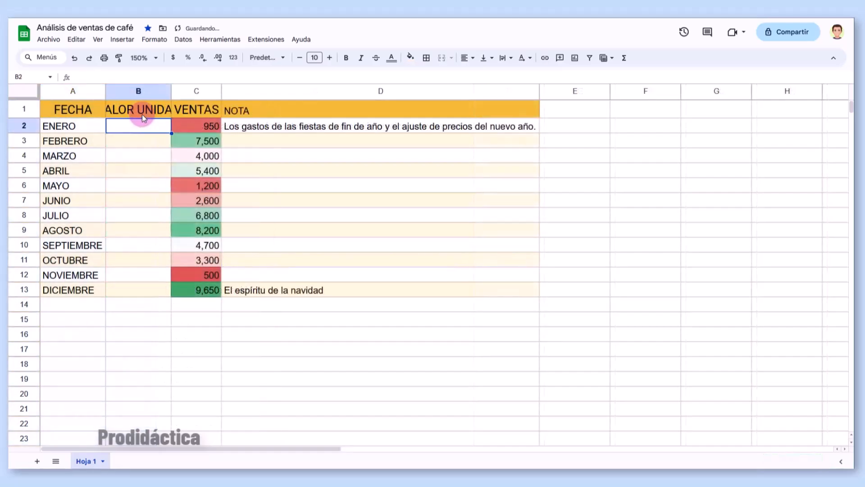
type("100380")
key("Return")
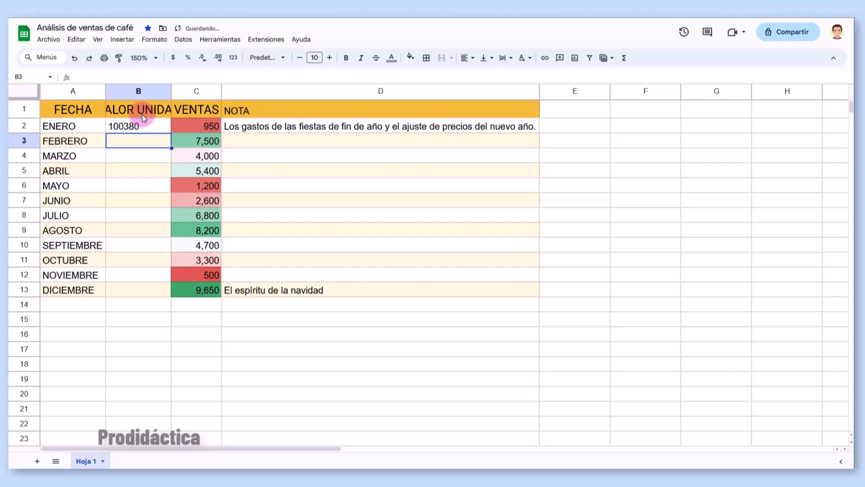
type("101")
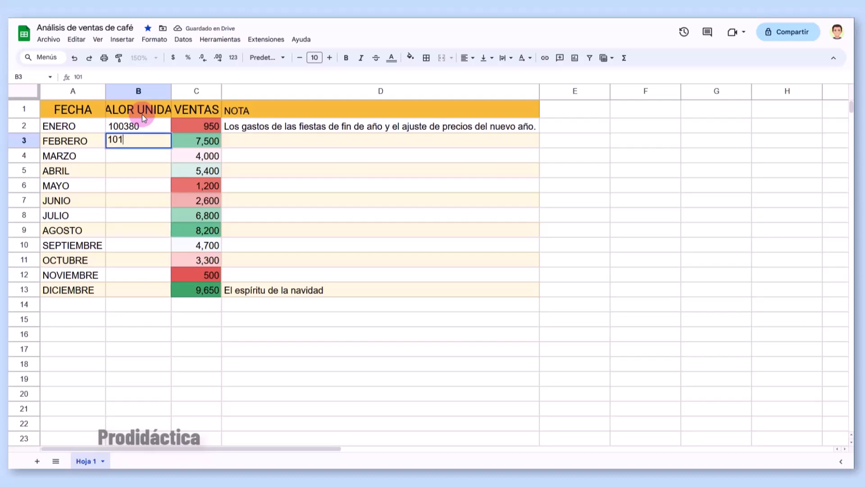
type("880")
key("Return")
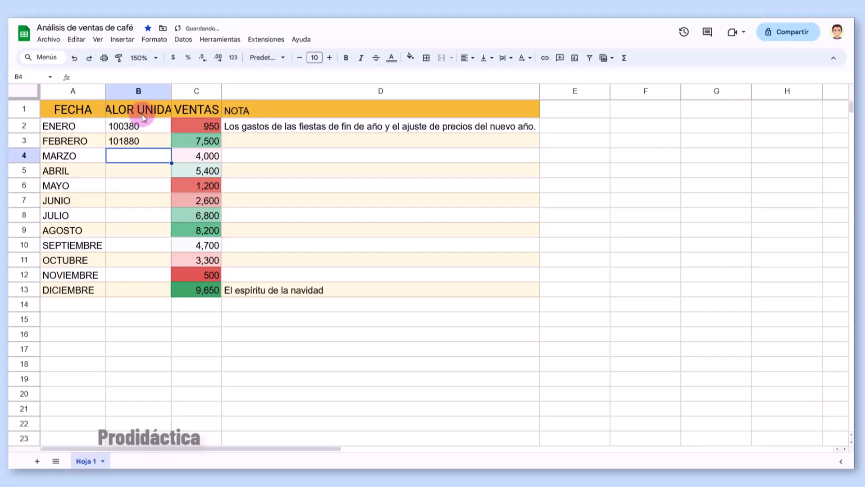
left_click(145, 125)
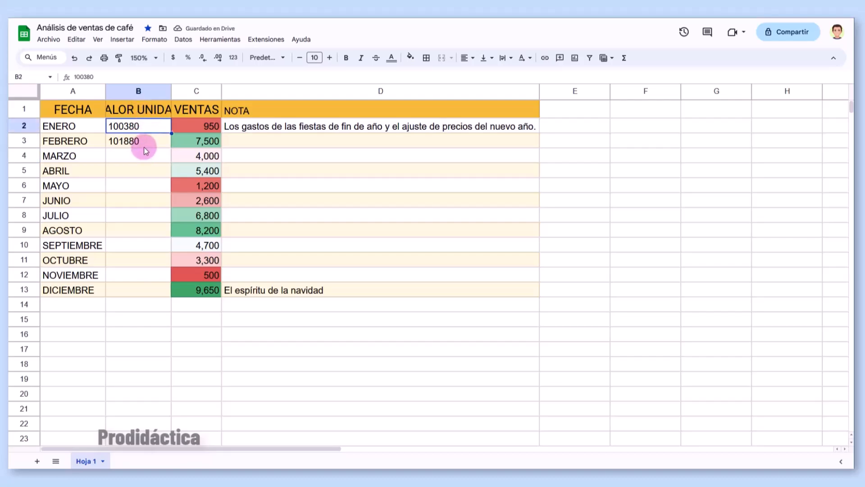
left_click(148, 145, "shift")
left_click_drag(170, 147, 176, 291)
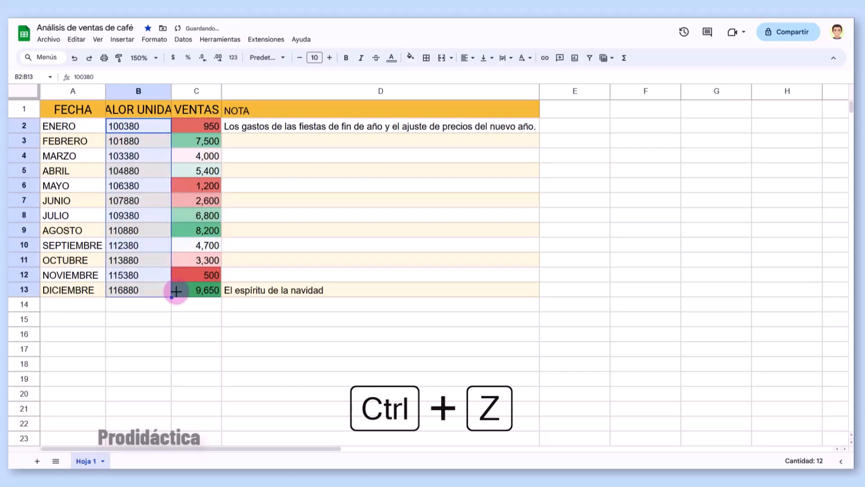
key("ctrl+z")
double_click(171, 147)
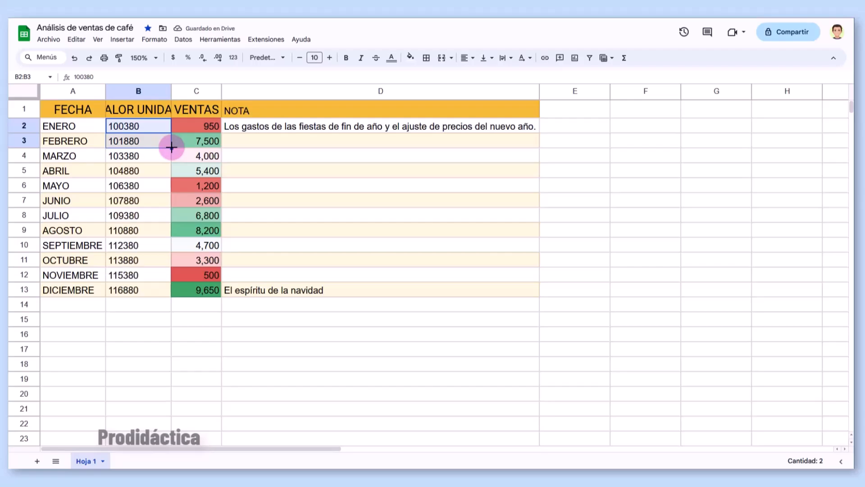
left_click(430, 216)
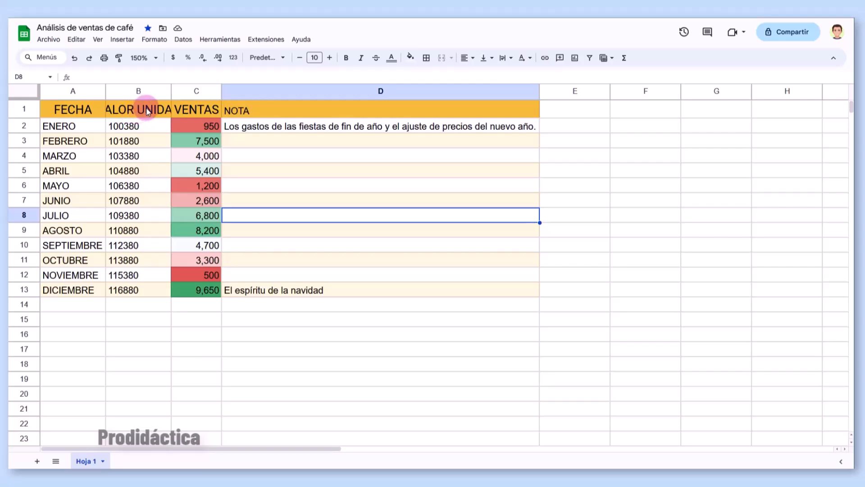
- Auto-fit column B to VALOR UNIDAD and paint its header formatting onto NOTA in D1
double_click(170, 93)
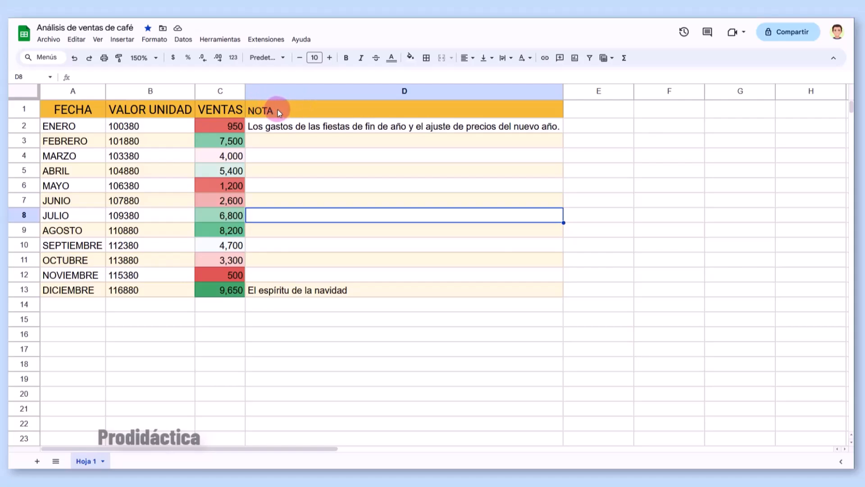
left_click(169, 111)
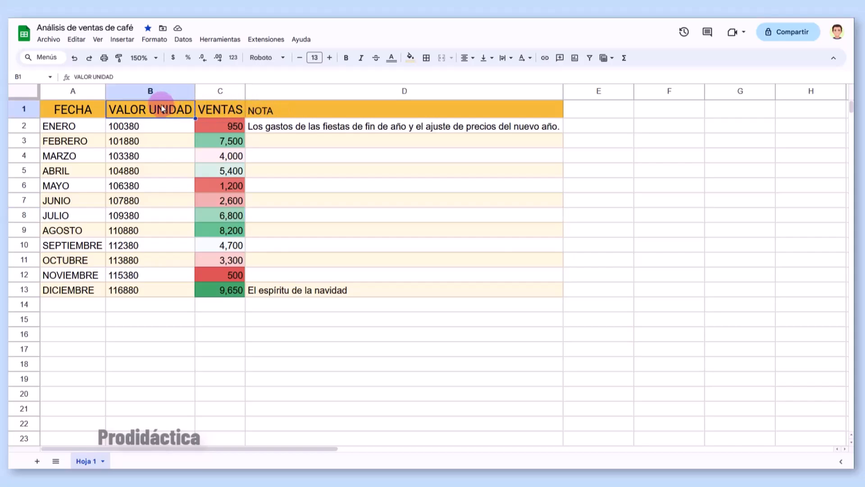
left_click(119, 58)
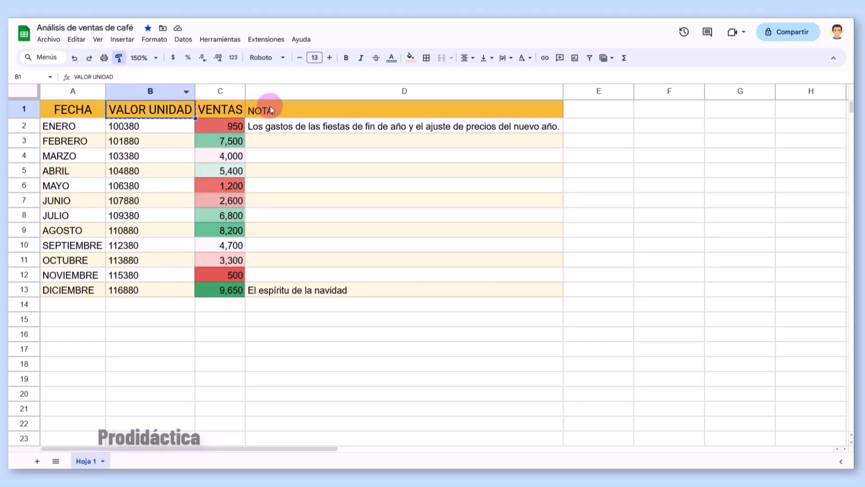
left_click(293, 108)
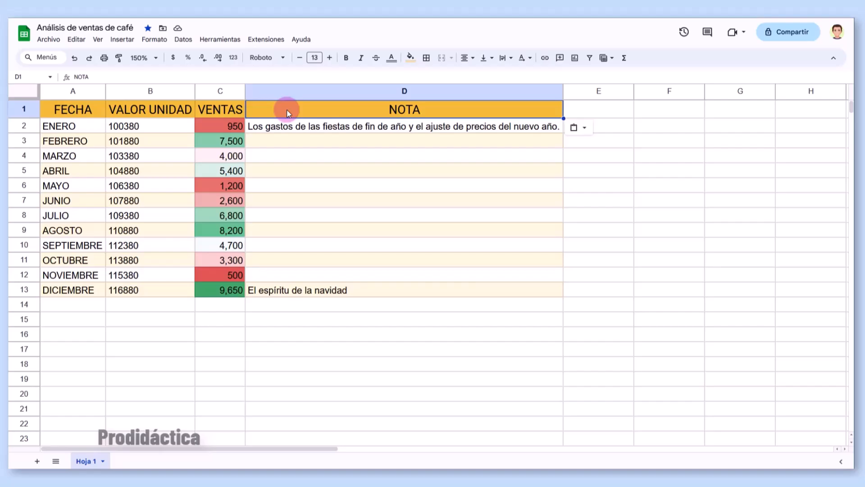
scroll(289, 113, "down", 3)
scroll(289, 113, "up", 2)
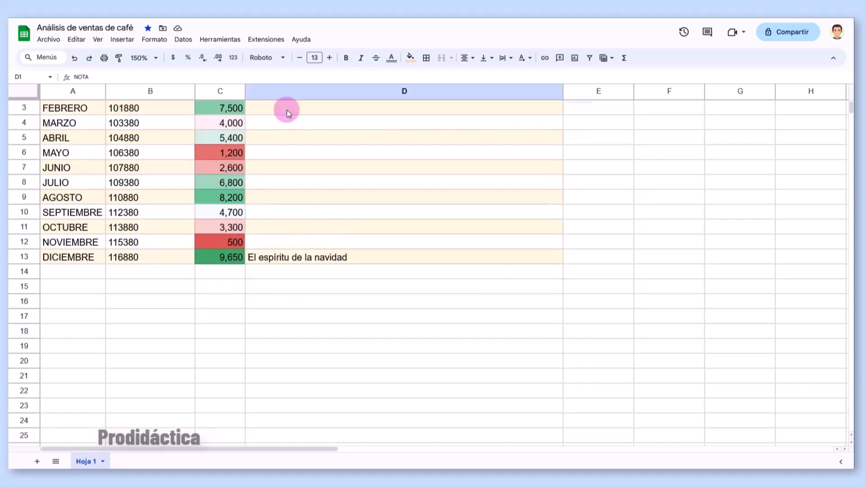
scroll(289, 113, "up", 1)
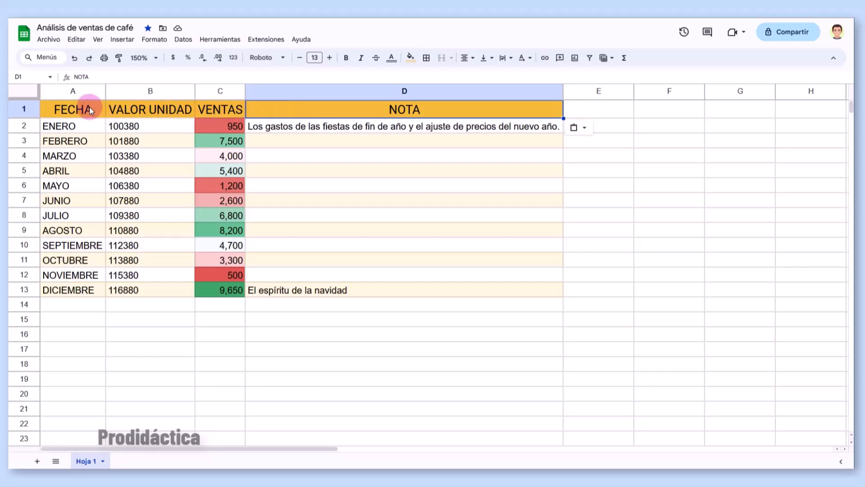
- Freeze header row 1 and scroll to check it stays fixed
left_click(101, 44)
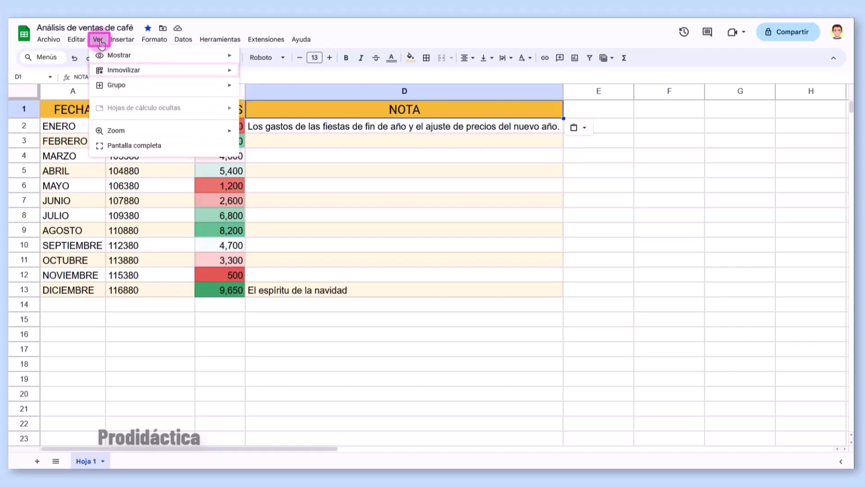
mouse_move(106, 74)
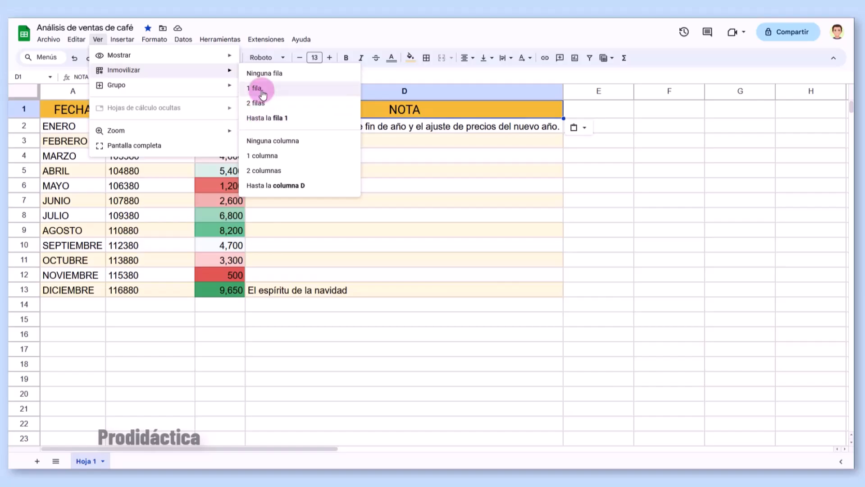
left_click(263, 89)
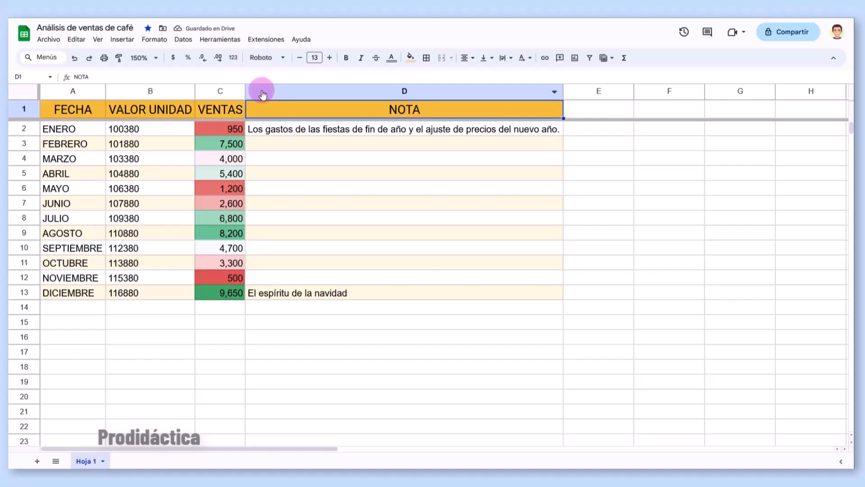
scroll(272, 156, "down", 4)
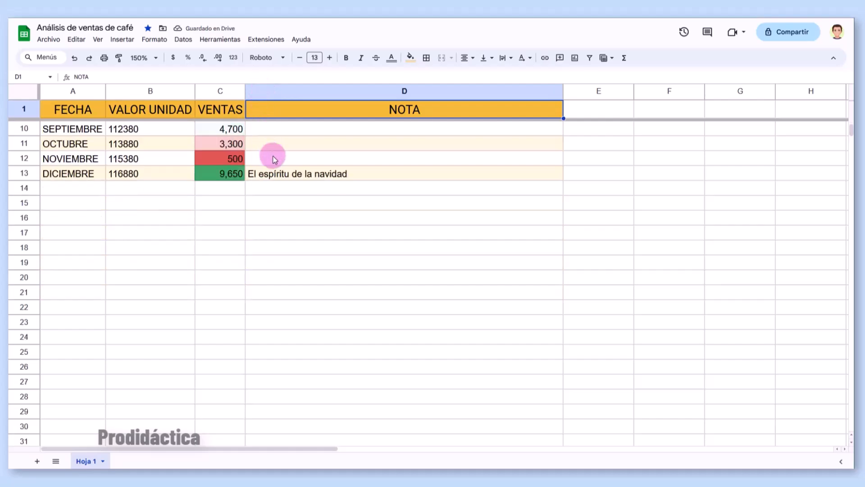
scroll(272, 156, "down", 1)
scroll(272, 156, "up", 5)
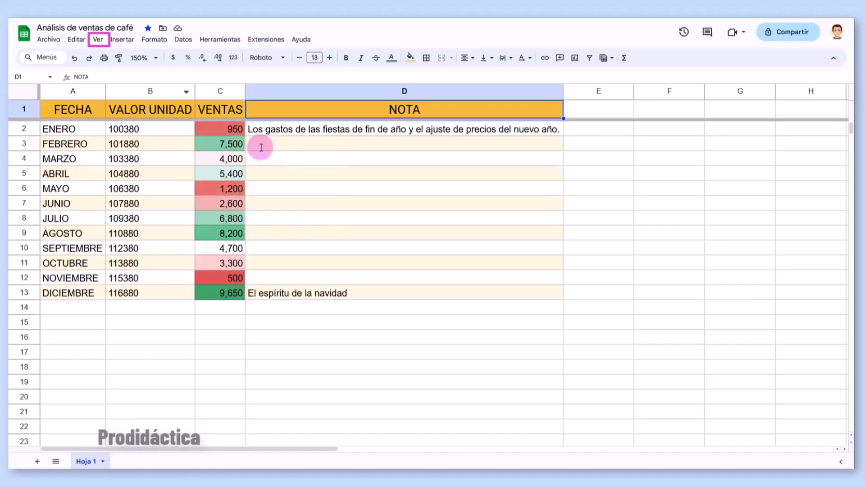
- Unfreeze the header row with Ninguna fila, then freeze 1 fila again
left_click(99, 40)
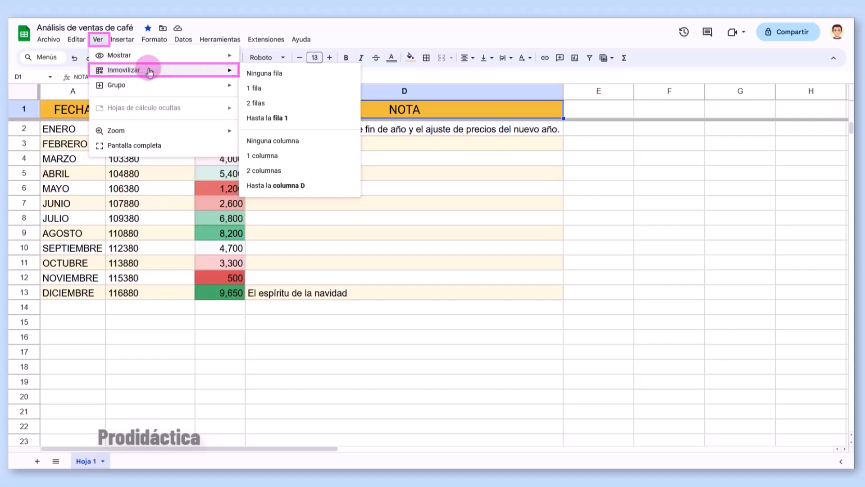
left_click(267, 74)
scroll(293, 200, "down", 2)
scroll(293, 200, "up", 2)
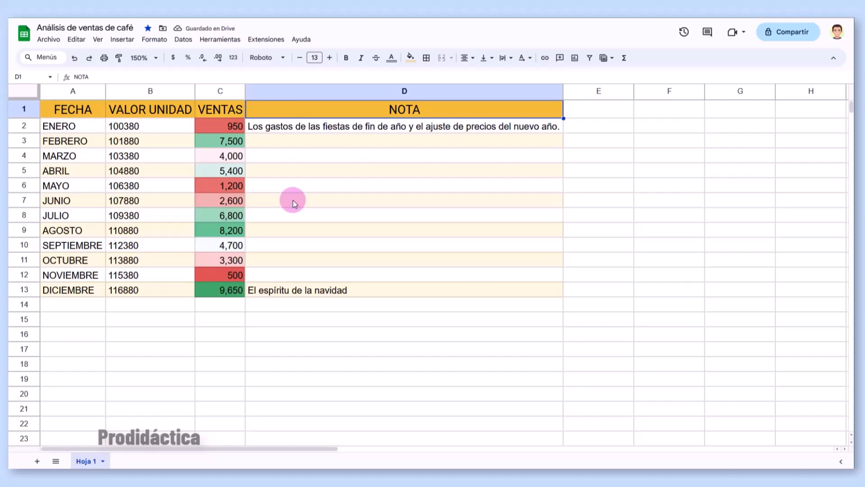
left_click(97, 39)
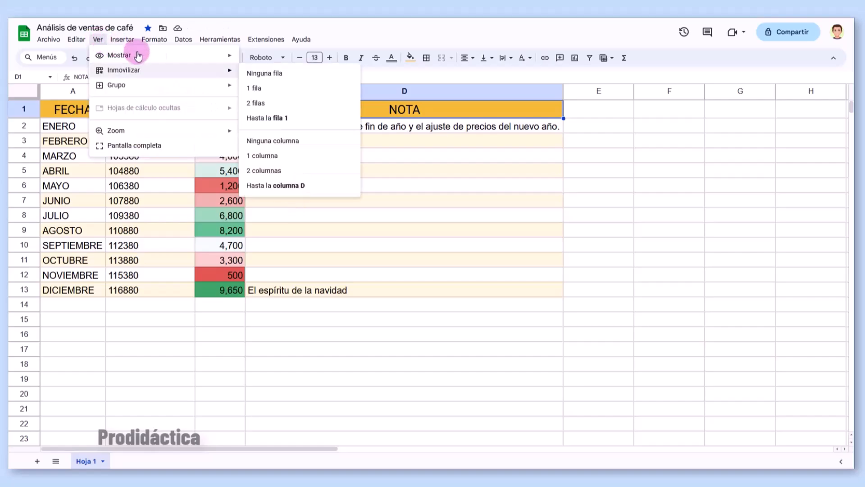
left_click(253, 88)
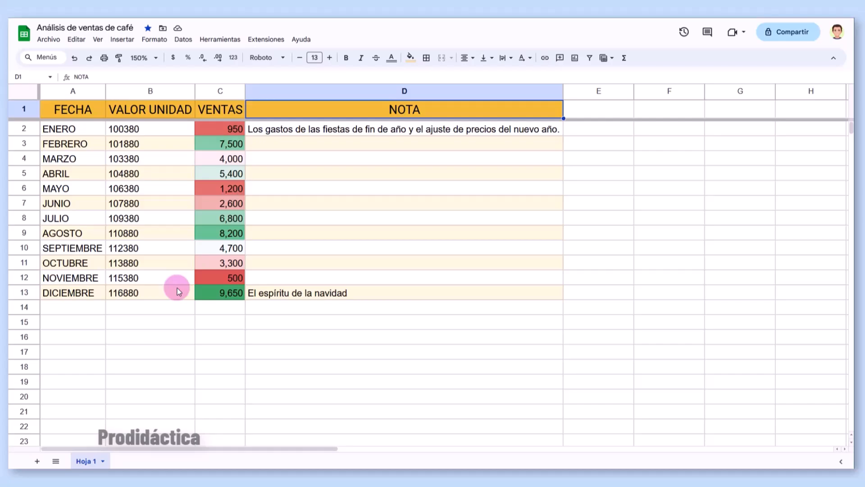
left_click(225, 90)
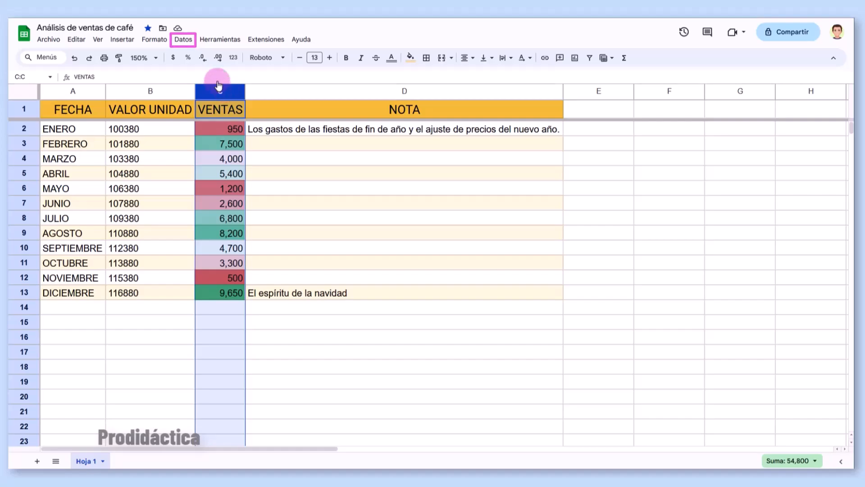
left_click(183, 42)
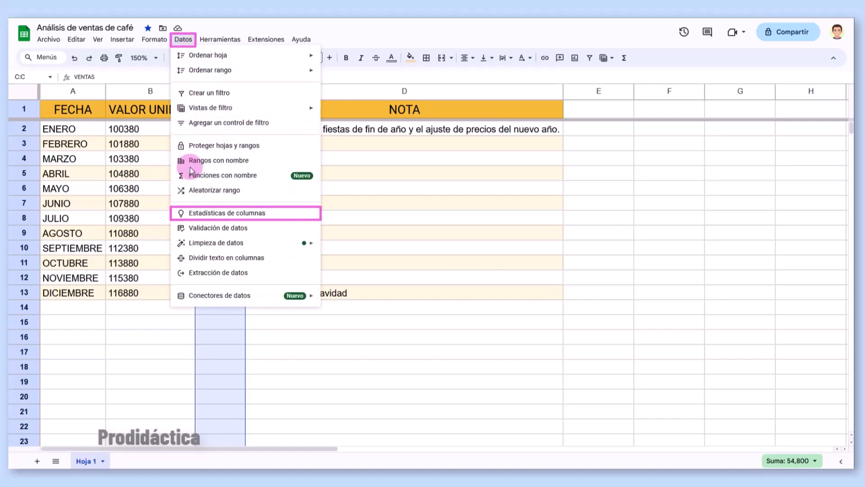
left_click(193, 214)
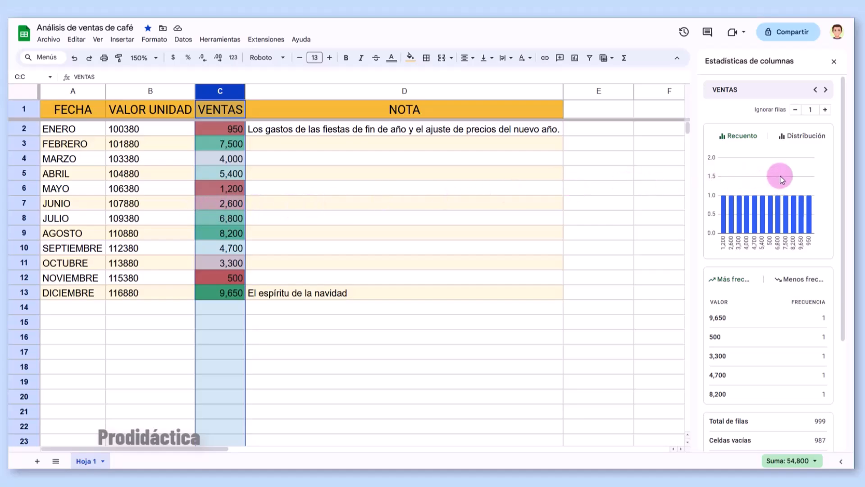
scroll(780, 176, "down", 3)
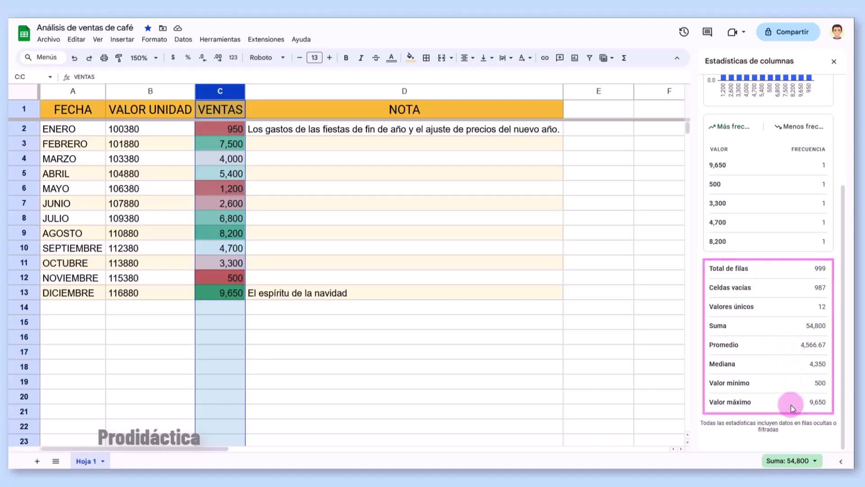
scroll(790, 405, "up", 3)
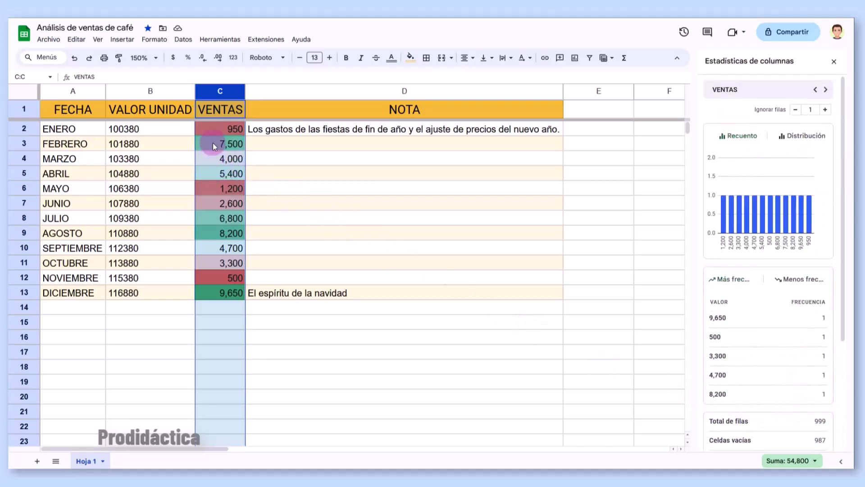
left_click_drag(219, 129, 215, 160)
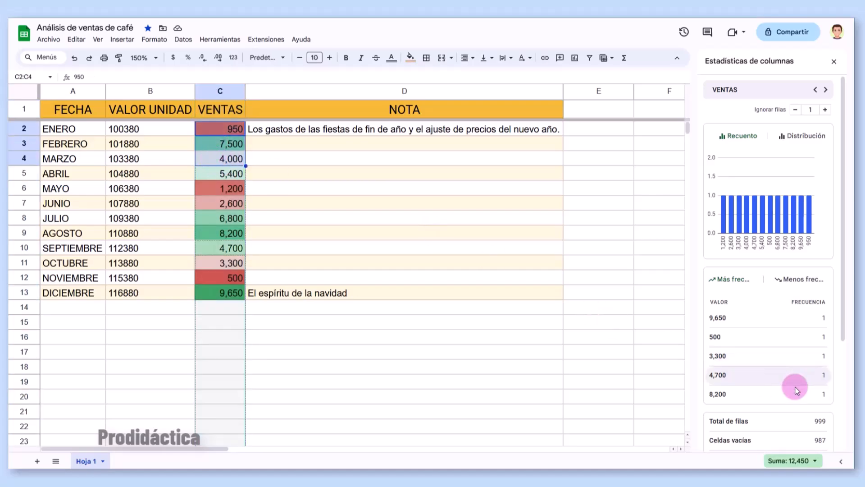
scroll(802, 387, "down", 3)
scroll(811, 405, "down", 1)
left_click(816, 461)
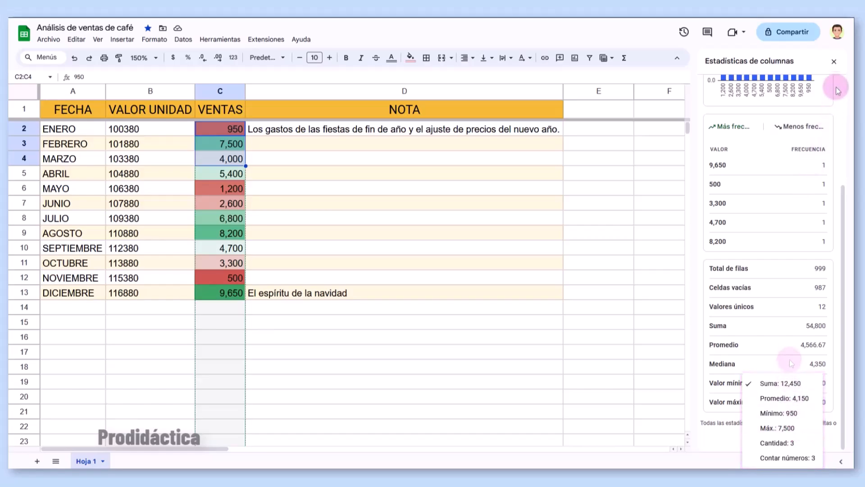
left_click(834, 62)
left_click(835, 62)
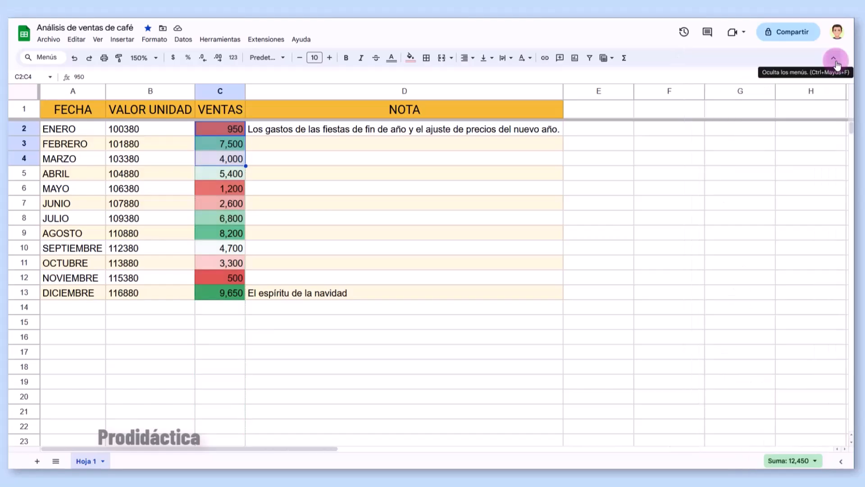
- Open Explorar analysis for the sales table, keeping its A1:D13 data range unchanged
left_click(402, 232)
left_click(221, 38)
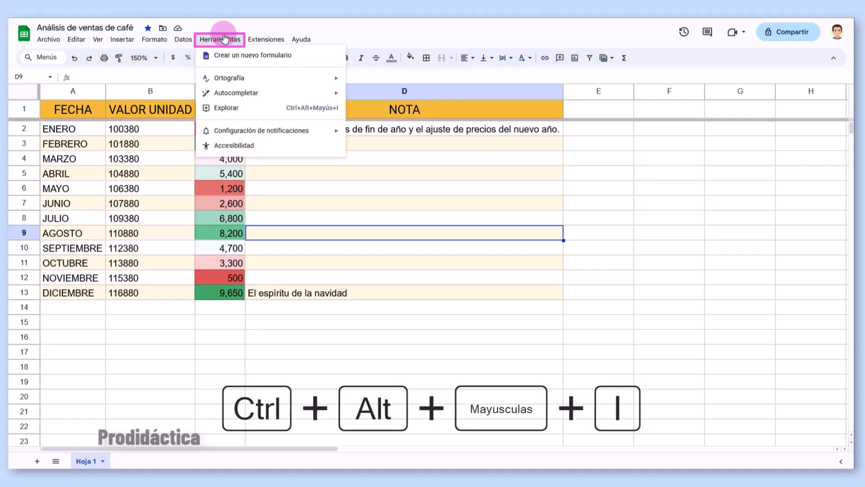
left_click(222, 108)
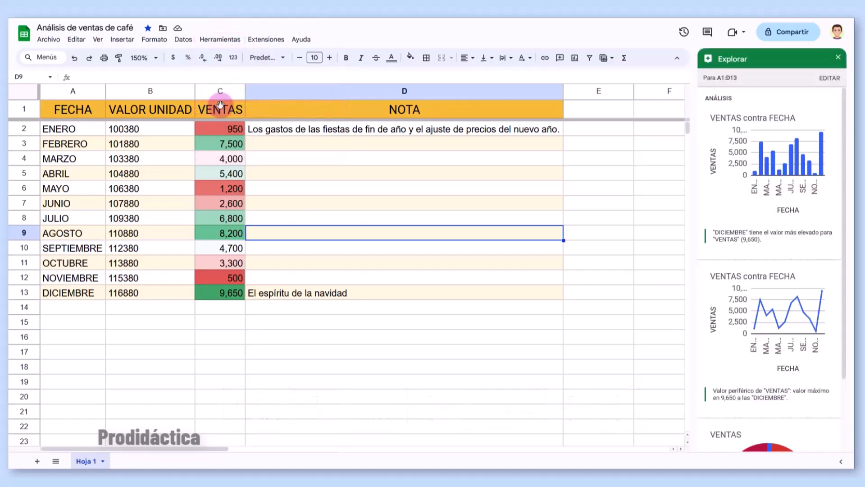
mouse_move(760, 117)
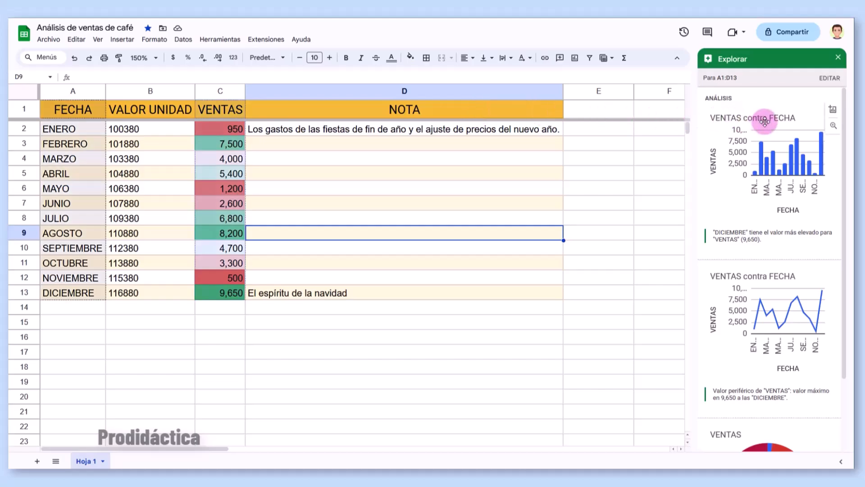
left_click(829, 78)
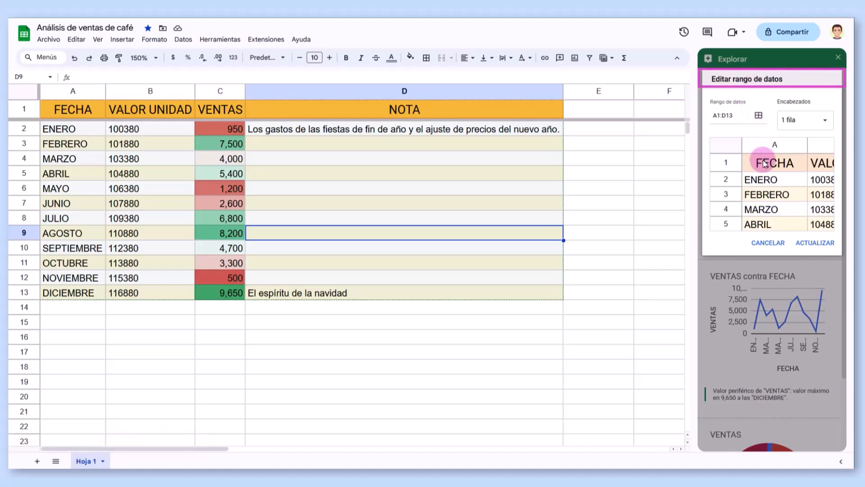
left_click(766, 242)
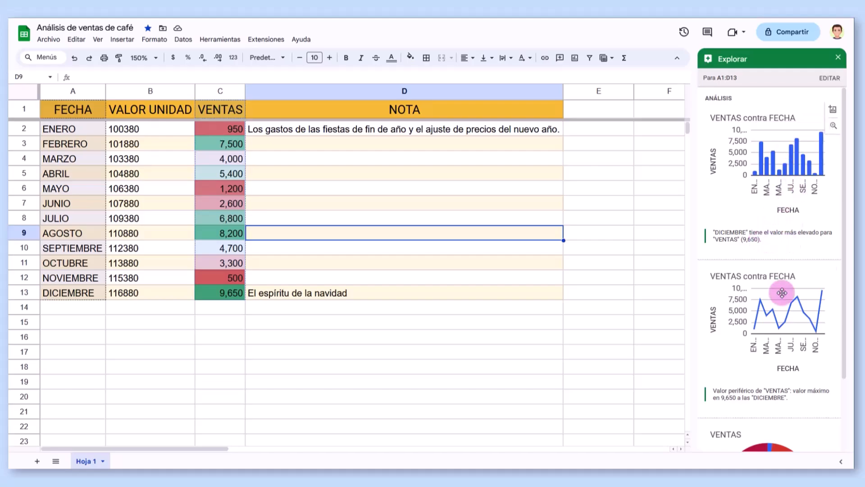
scroll(781, 305, "down", 3)
scroll(811, 386, "up", 3)
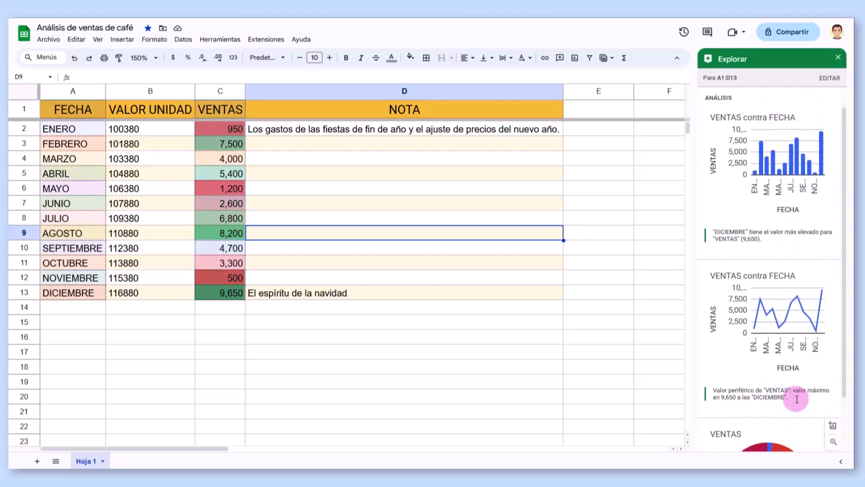
- Enlarge the VENTAS contra FECHA chart preview and read each month's VENTAS bar values
left_click(833, 126)
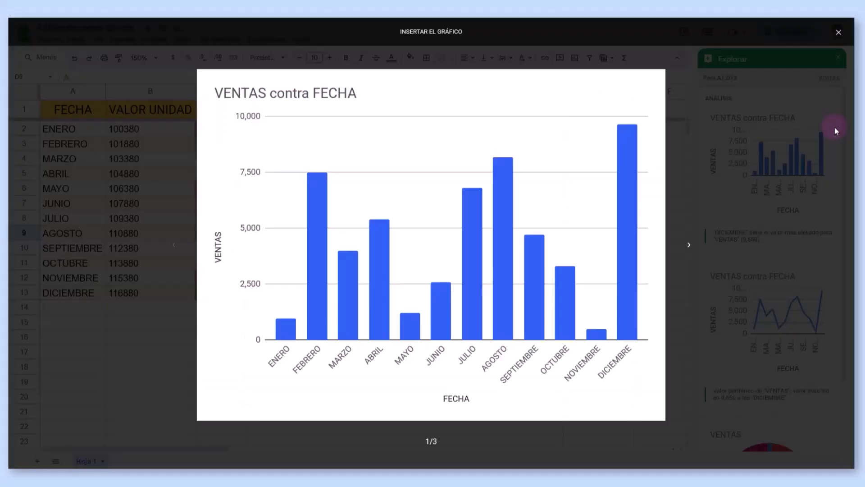
mouse_move(283, 327)
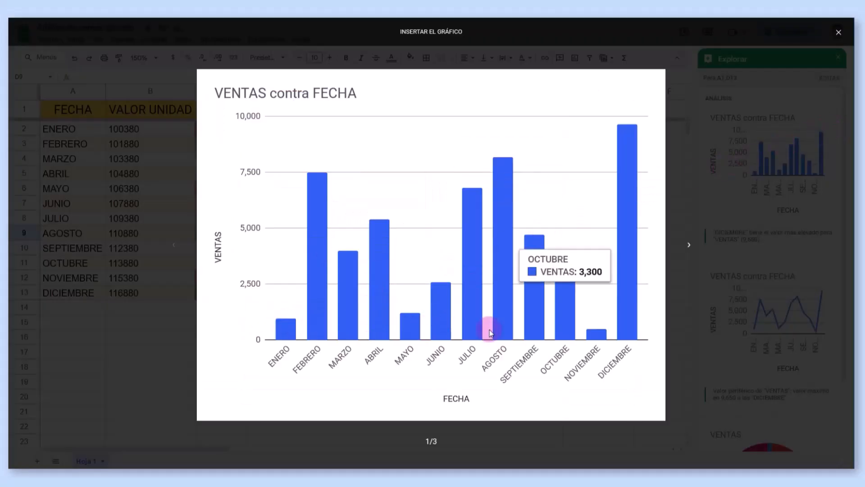
mouse_move(624, 336)
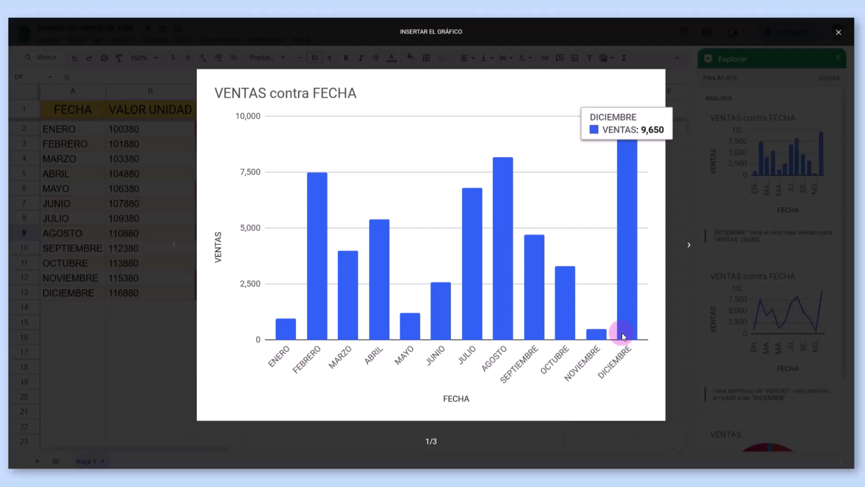
mouse_move(309, 335)
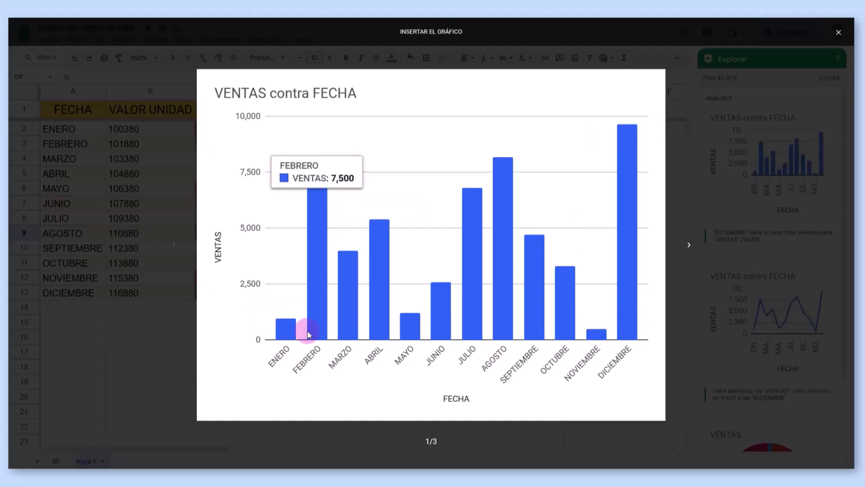
mouse_move(491, 328)
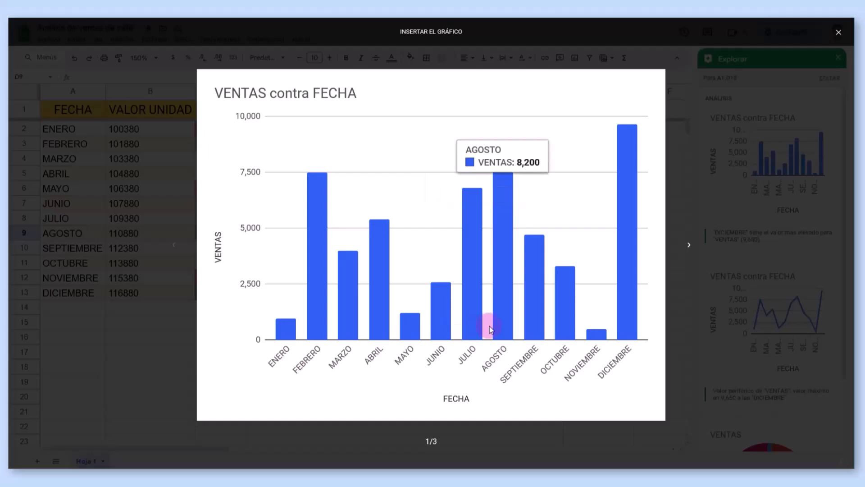
mouse_move(610, 318)
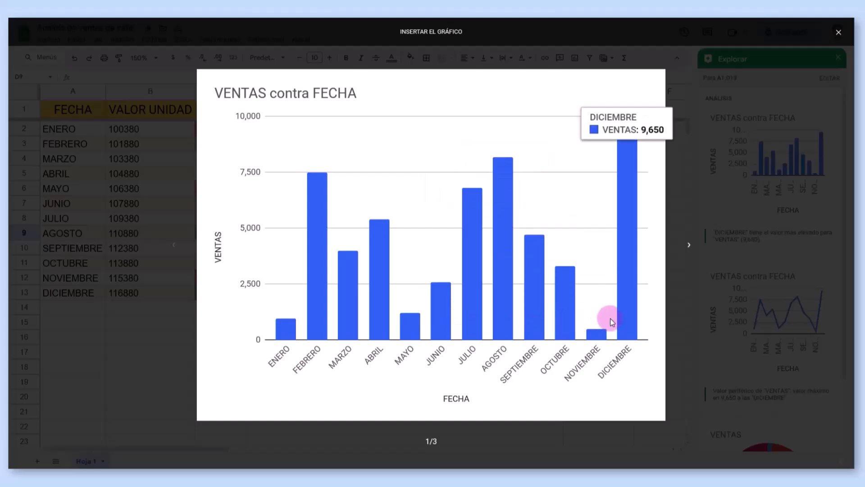
- Insert the VENTAS contra FECHA chart and place it just below the sales table
left_click(838, 32)
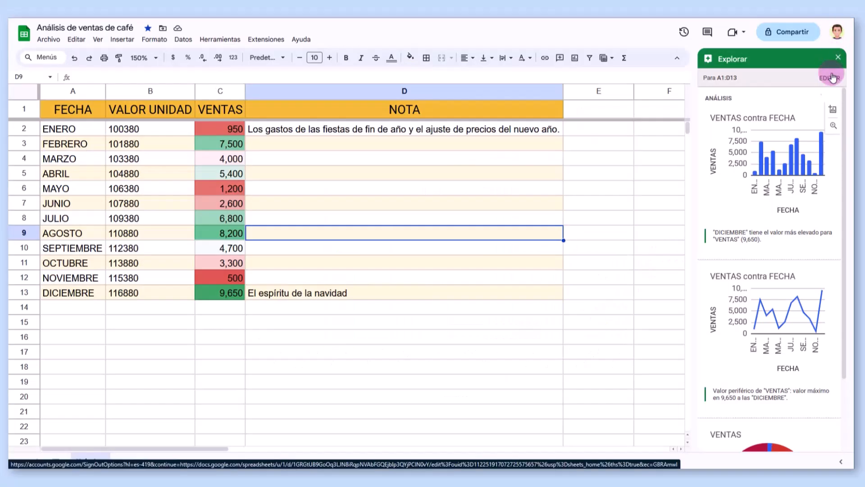
mouse_move(832, 115)
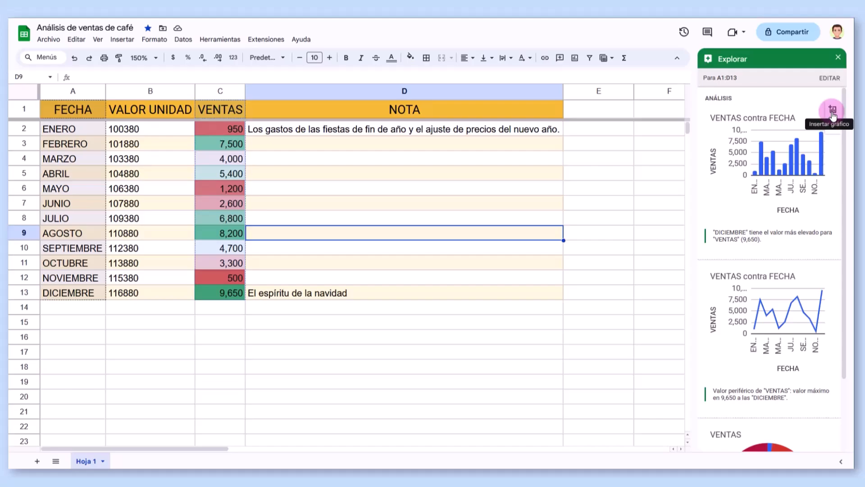
left_click(832, 112)
left_click_drag(610, 245, 418, 325)
scroll(611, 247, "down", 2)
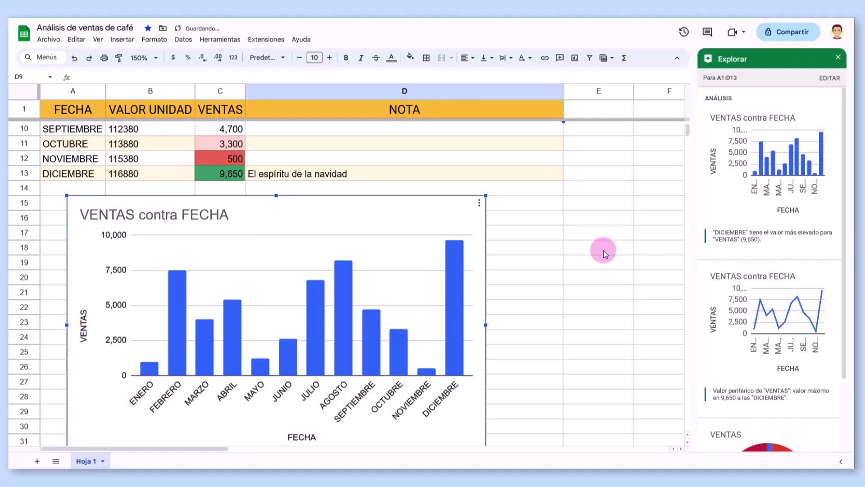
scroll(419, 325, "down", 1)
scroll(419, 315, "up", 4)
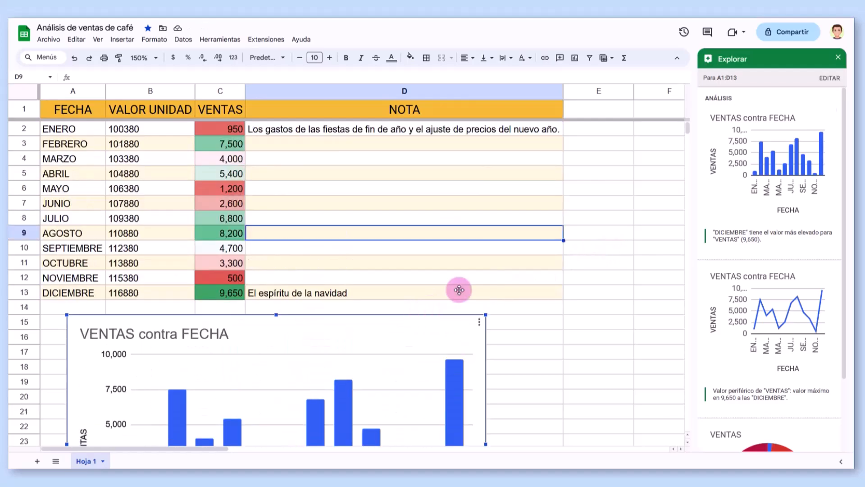
- Close the Explorar panel and open the chart's three-dot options menu
left_click(837, 57)
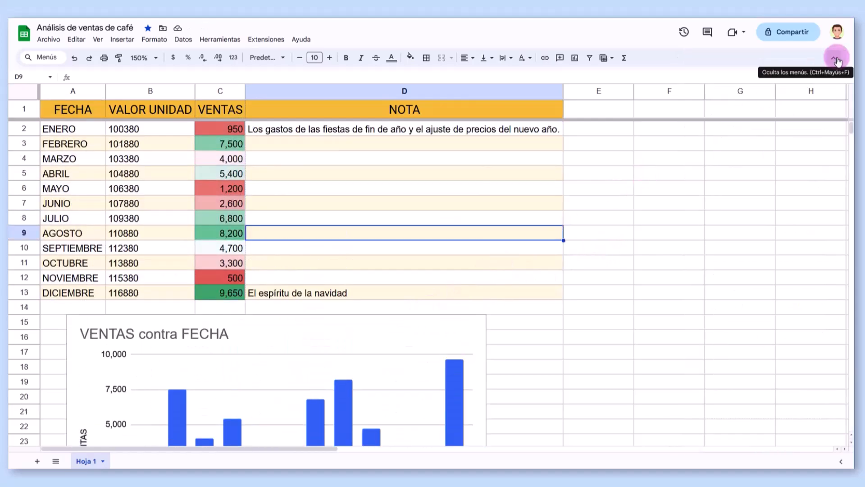
left_click(837, 60)
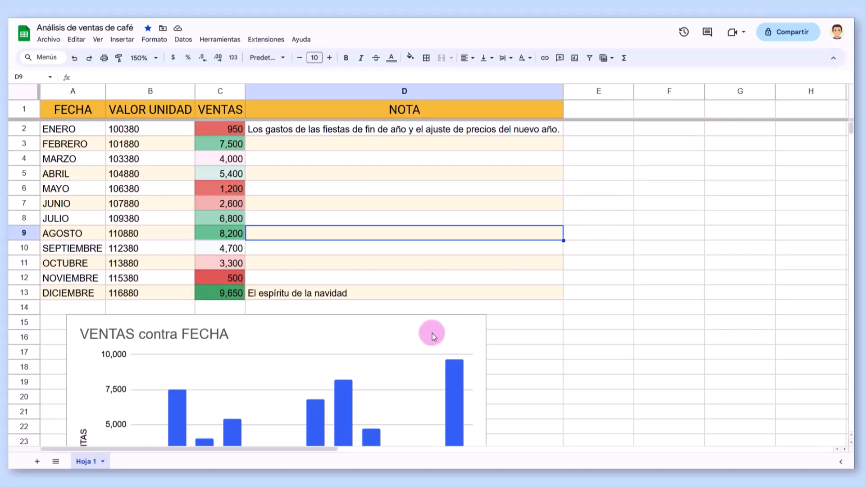
scroll(432, 333, "down", 3)
left_click(461, 261)
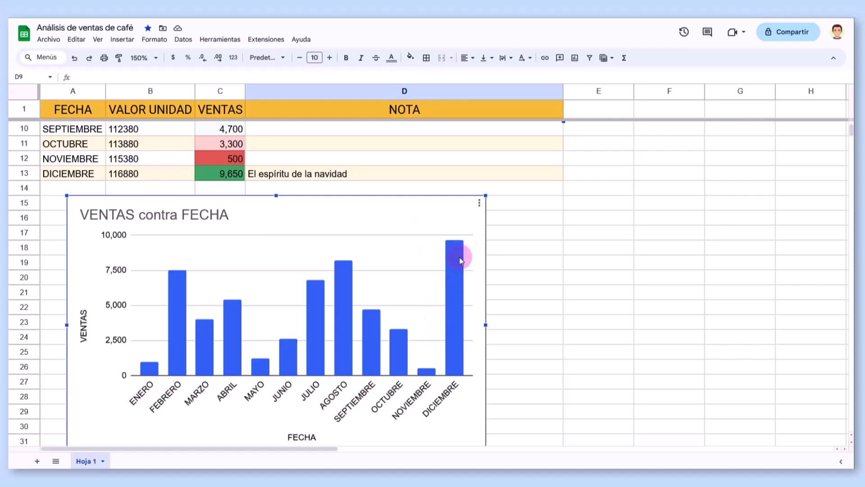
left_click(479, 203)
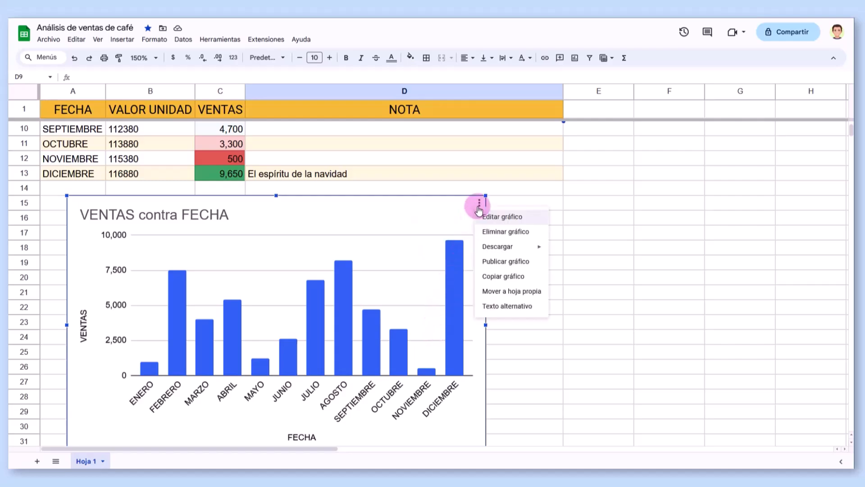
- Move the chart onto its own sheet and rename that sheet 'VENTAS CONTRA FECHA'
left_click(486, 293)
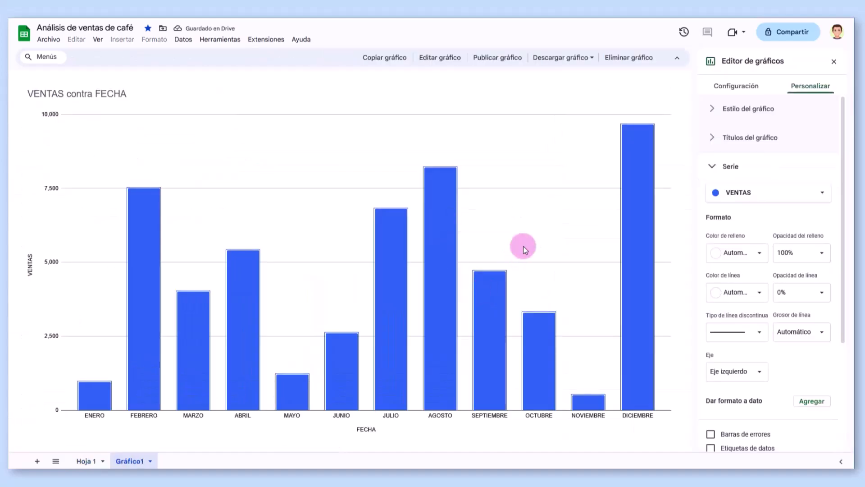
double_click(134, 462)
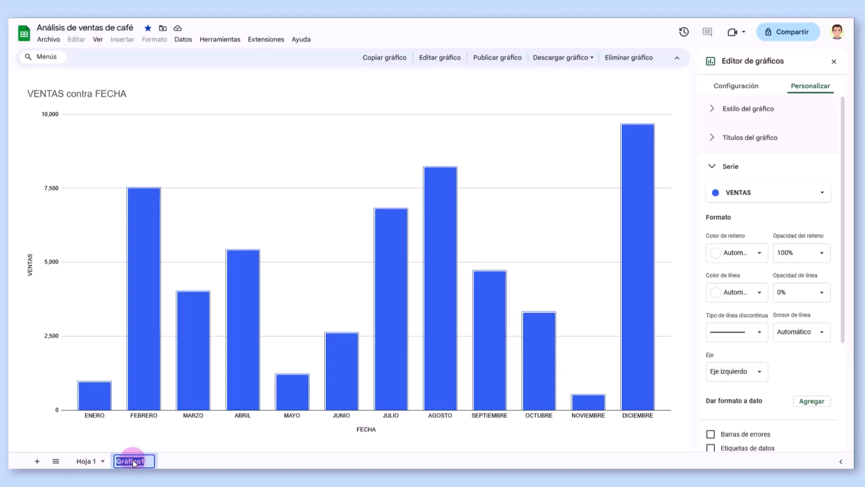
type("VENTAS CONTRA FECHA")
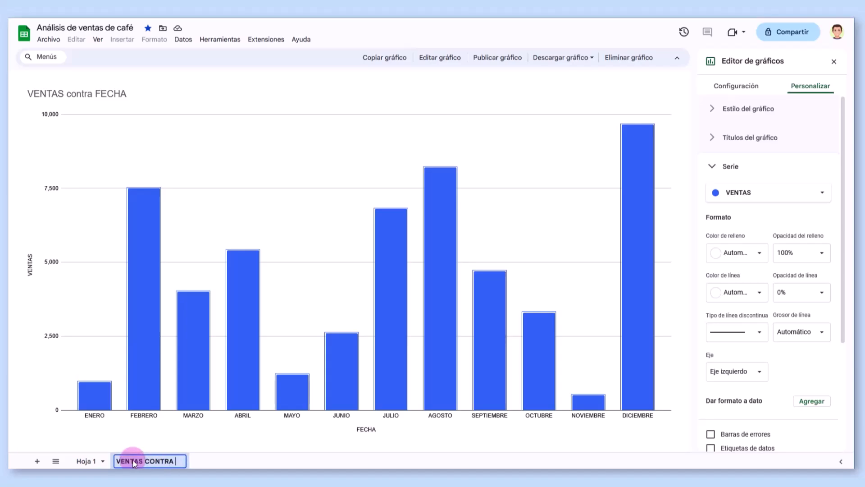
key("Return")
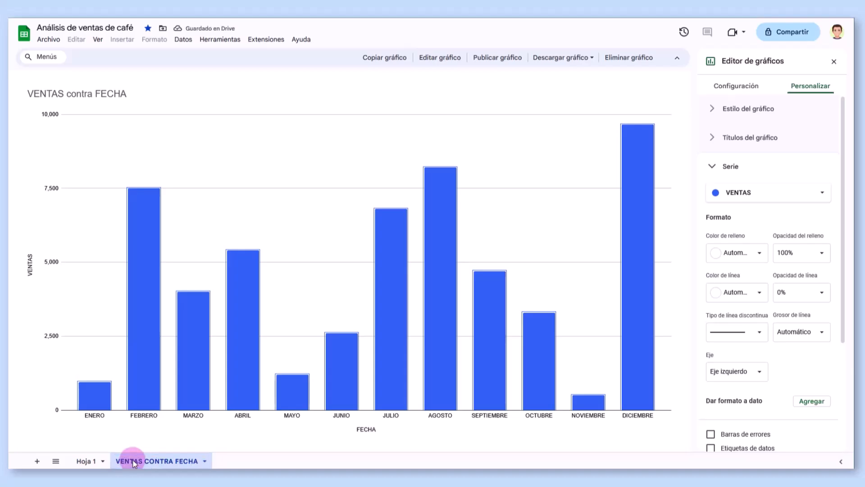
- Switch between Hoja 1 and the chart sheet, ending back on Hoja 1
left_click(85, 460)
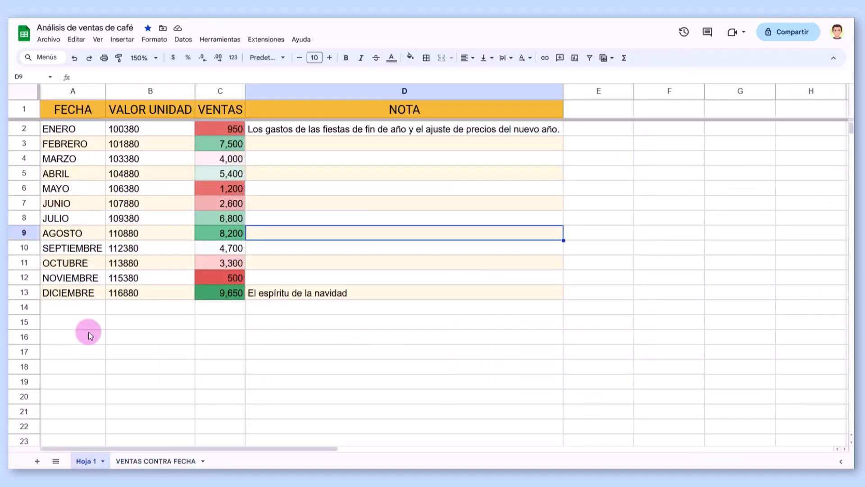
left_click(155, 459)
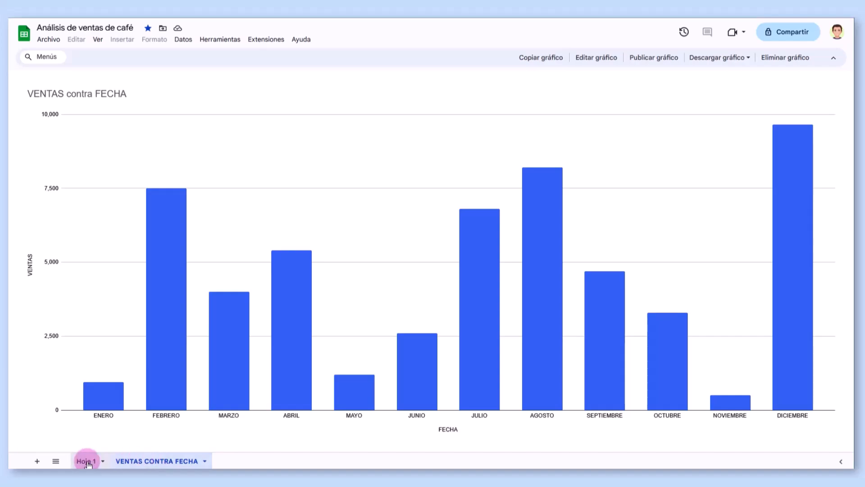
left_click(88, 462)
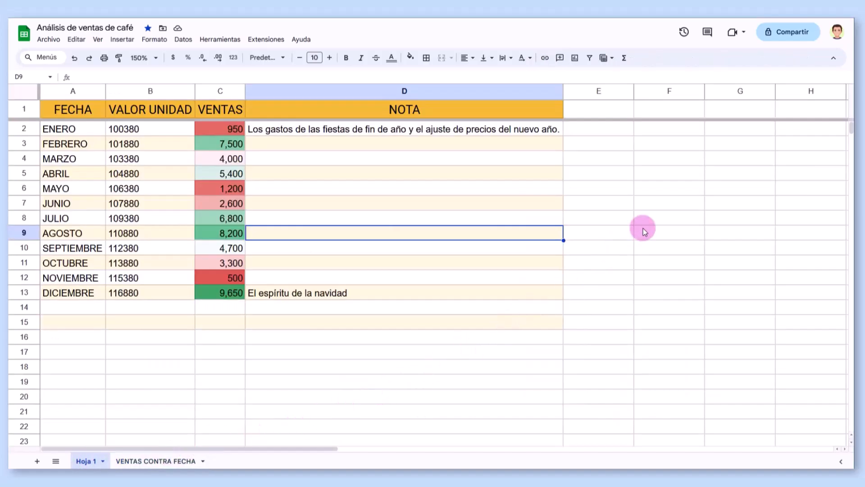
- Enter =C2+C3 in F8, giving 8,450
left_click(656, 220)
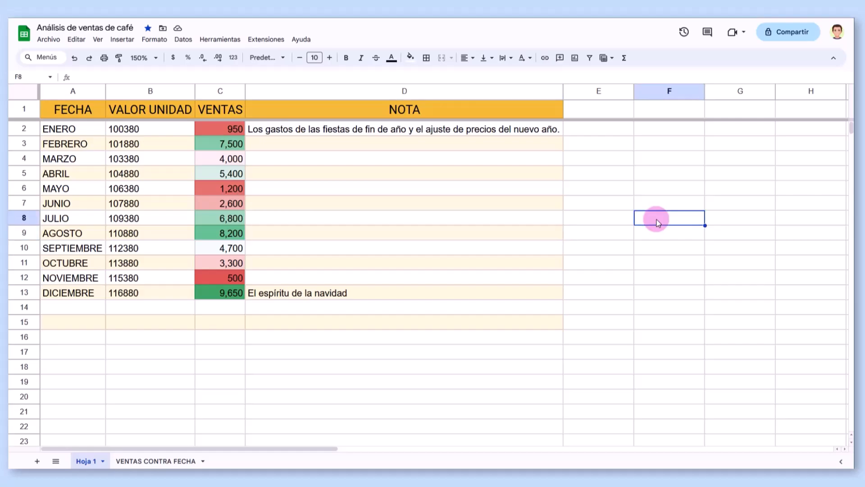
type("=")
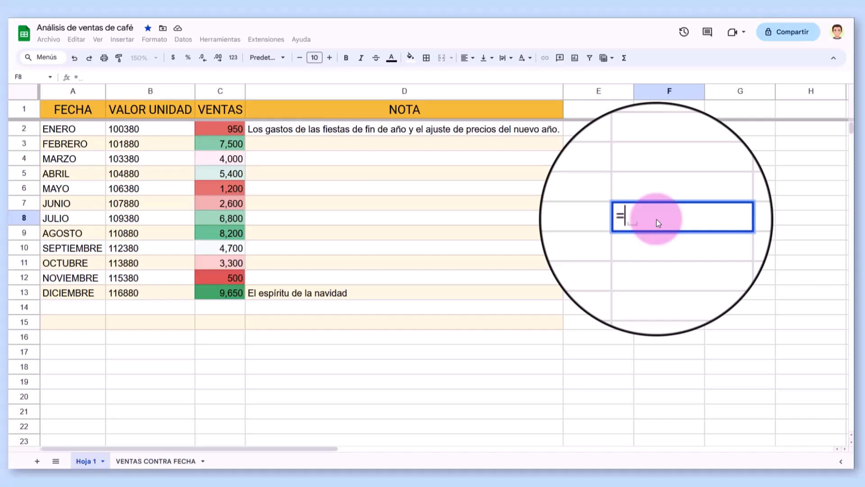
type("C2")
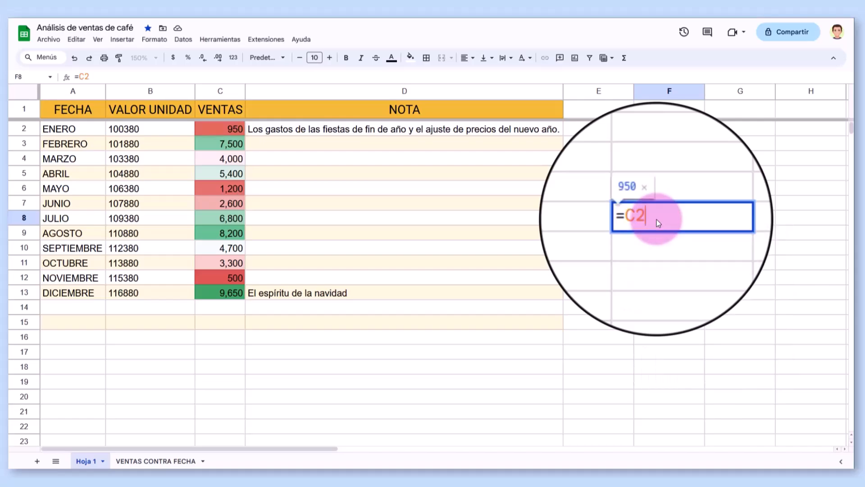
type("+C3")
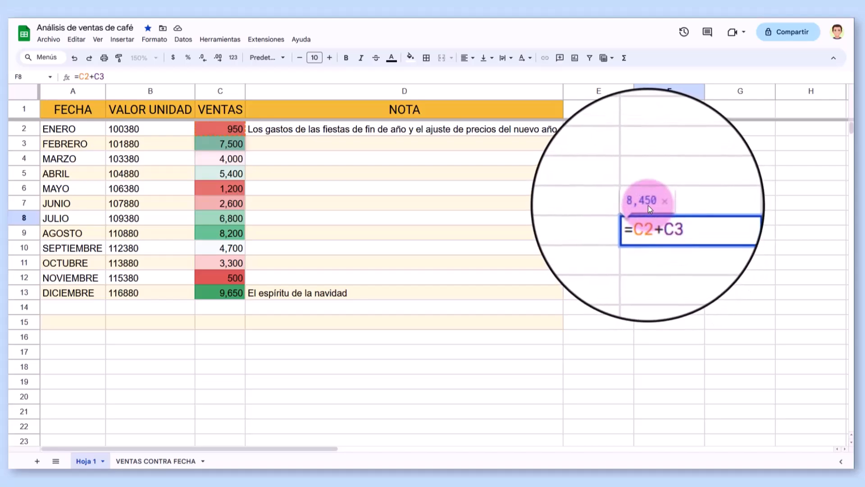
key("Return")
left_click(656, 222)
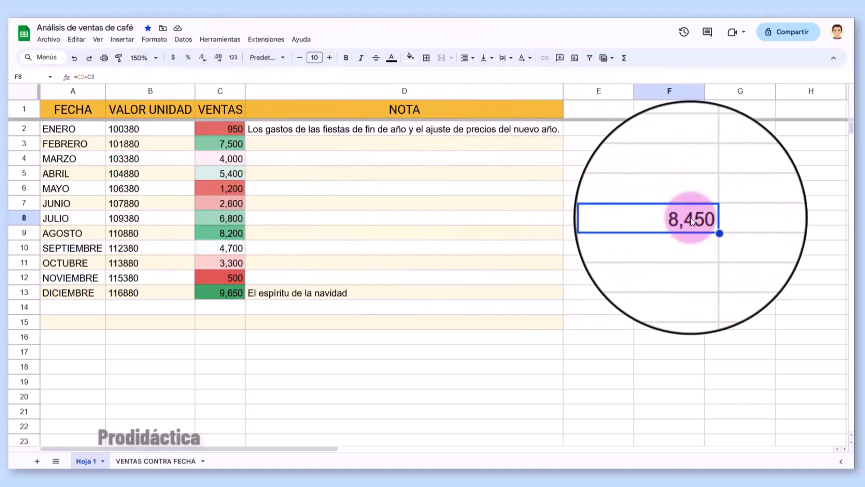
double_click(691, 218)
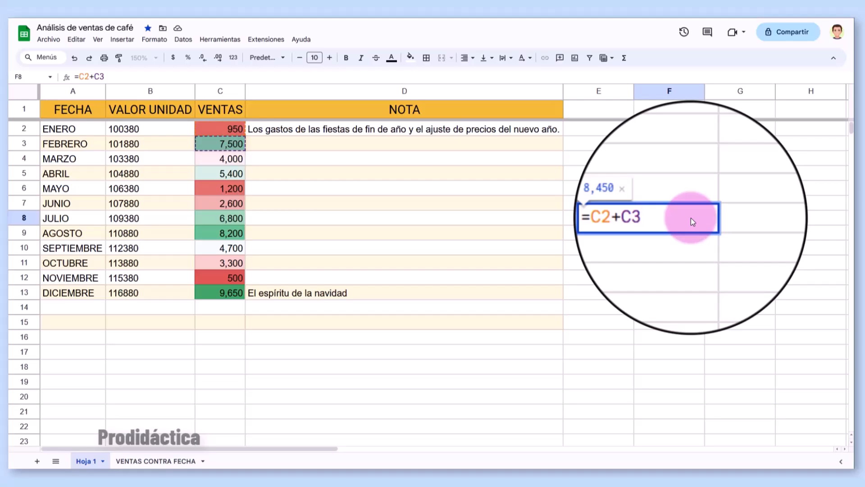
- Enter =C2+C3+C4+C5 in F9 to add January through April sales
left_click(683, 238)
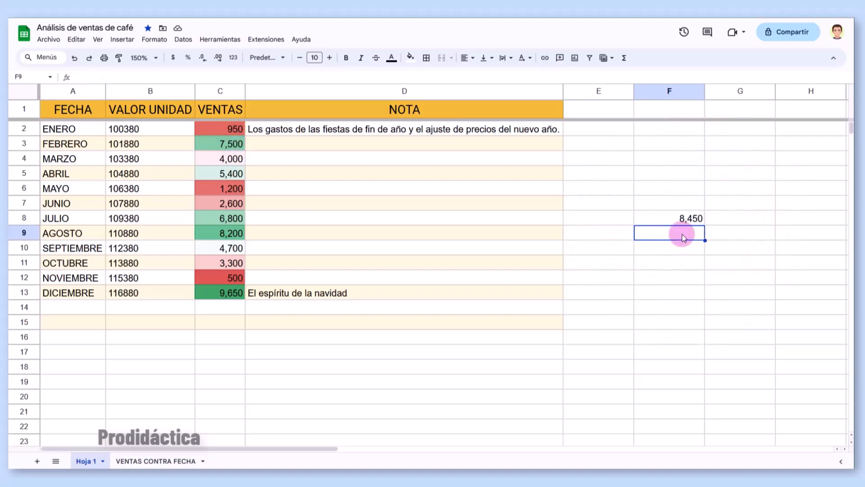
type("=")
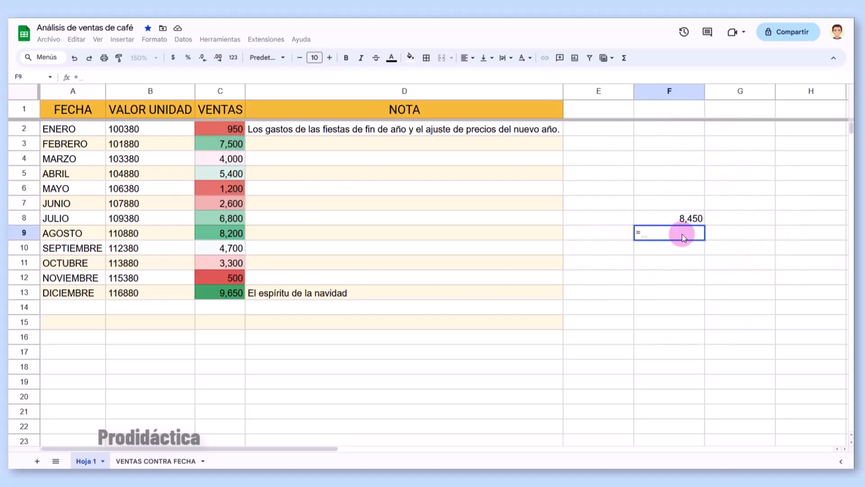
type("C2+C3+C4+C5")
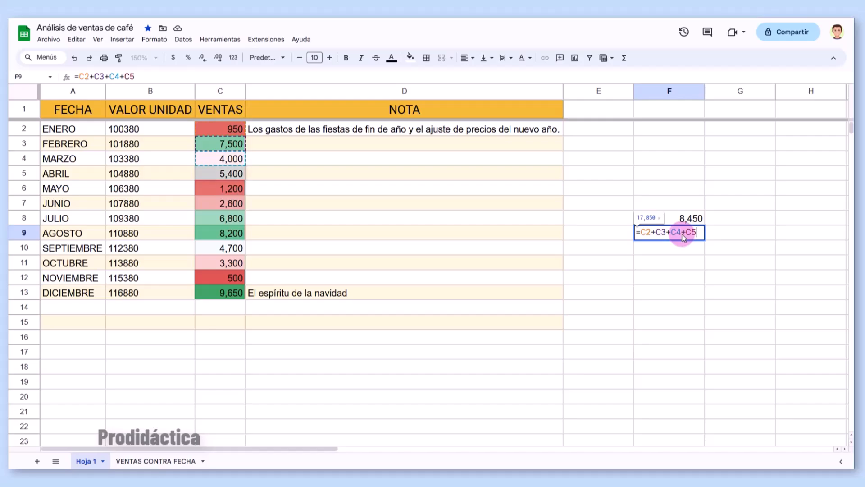
key("Return")
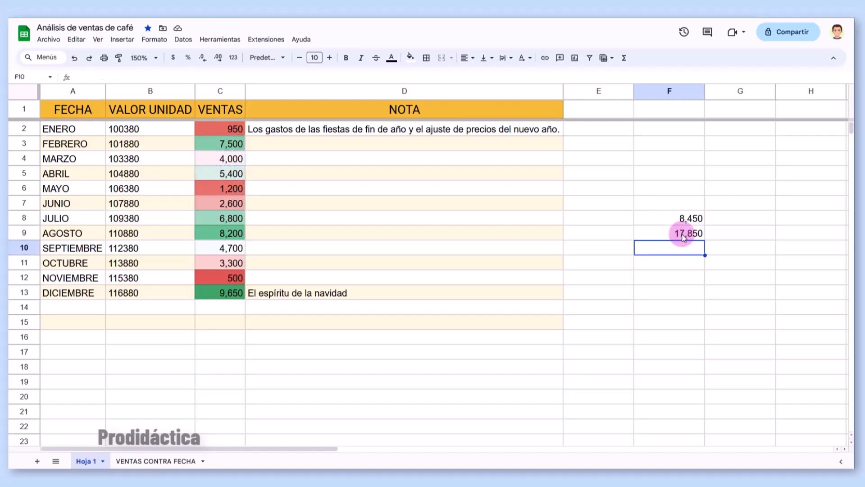
- Rewrite the F9 formula as =SUMA(C2:C5), still giving 17,850
left_click(683, 238)
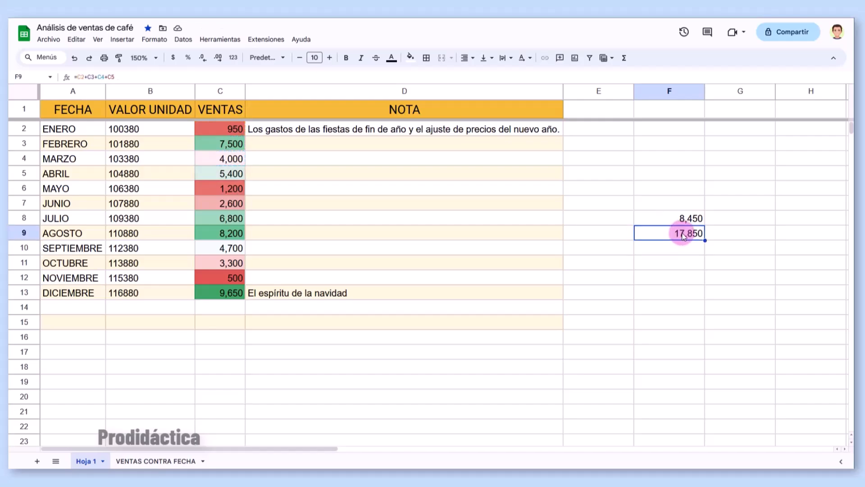
double_click(683, 237)
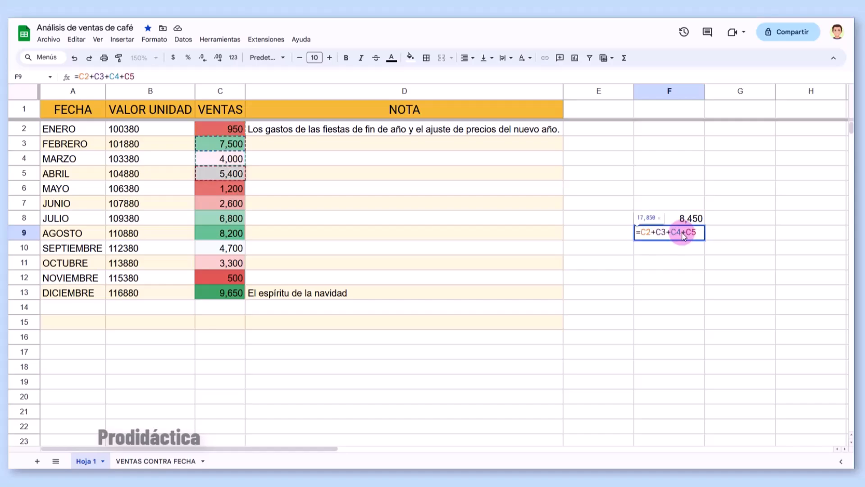
left_click(642, 232)
type("SUMA(")
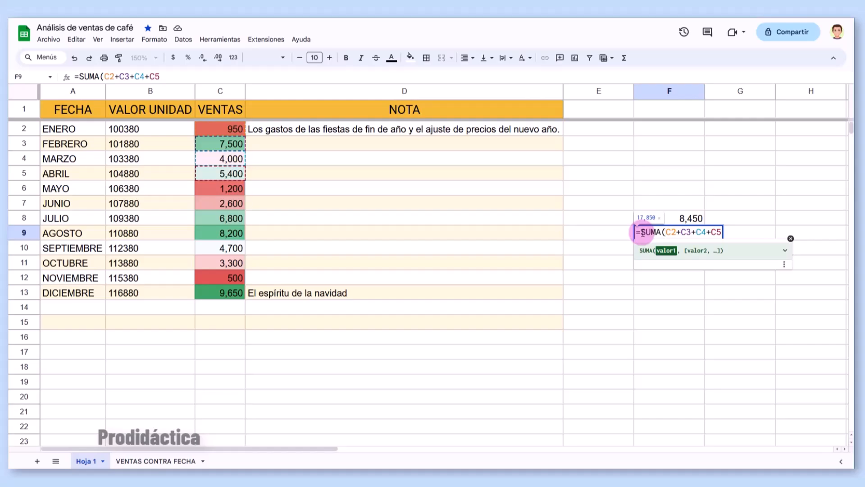
key("Left")
key("Left")
key("Left")
key("Left")
key("BackSpace")
key("BackSpace")
key("BackSpace")
key("BackSpace")
key("BackSpace")
type(":")
key("Delete")
key("Delete")
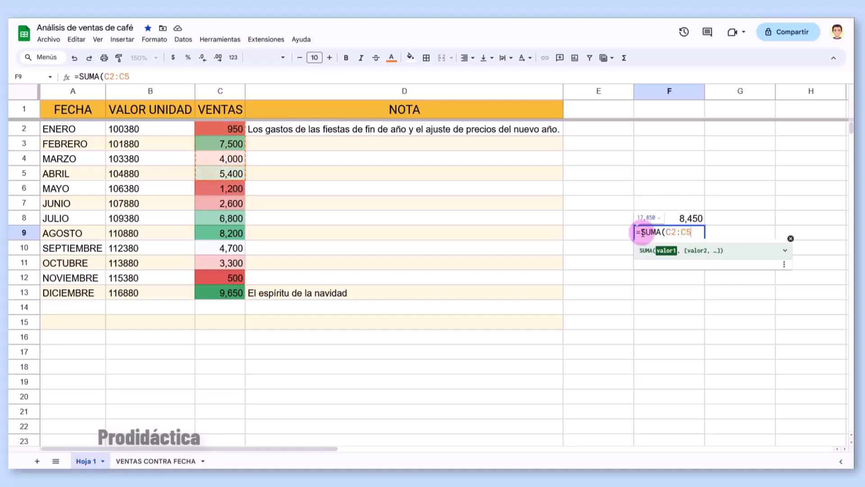
type(")")
key("Return")
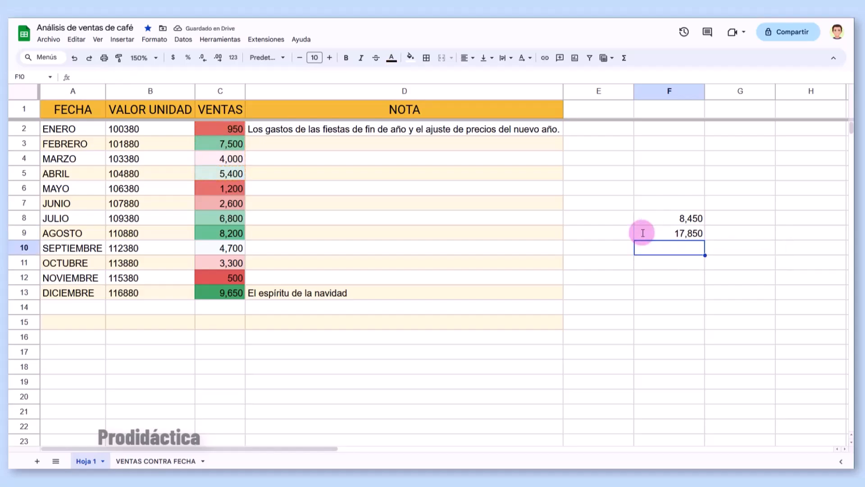
- Reopen F9 to view the SUMA function help, then close it
left_click(660, 234)
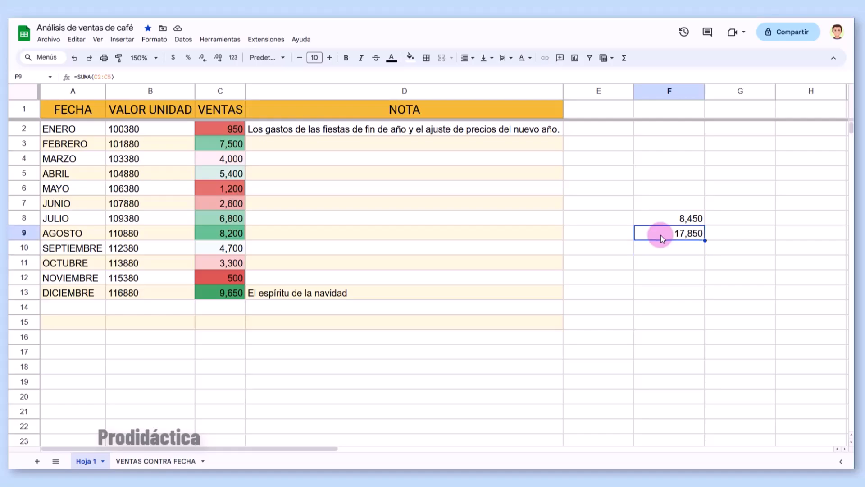
double_click(661, 234)
left_click(676, 233)
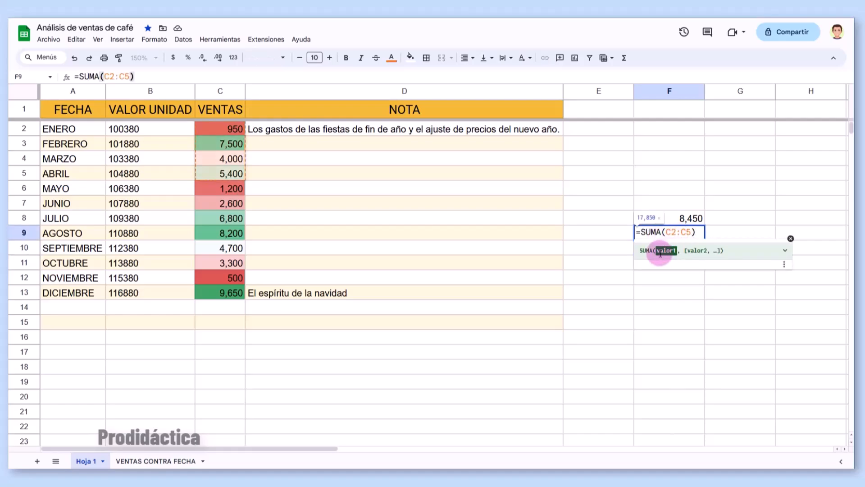
left_click(695, 251)
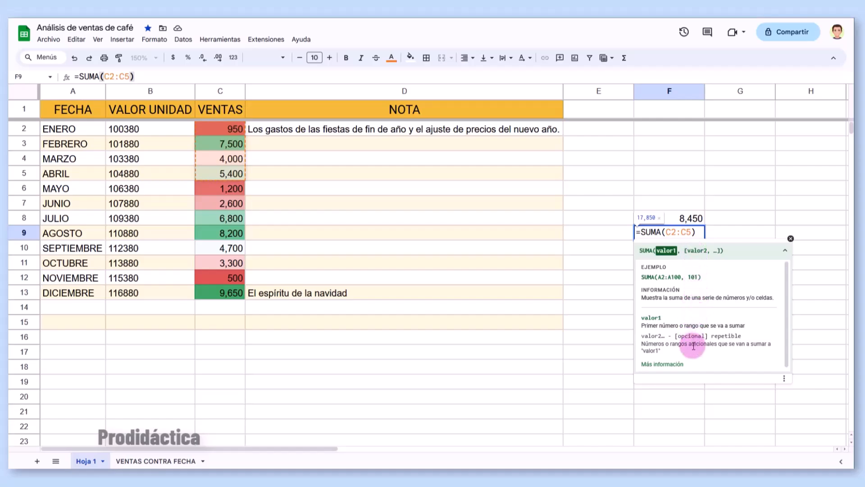
left_click(611, 366)
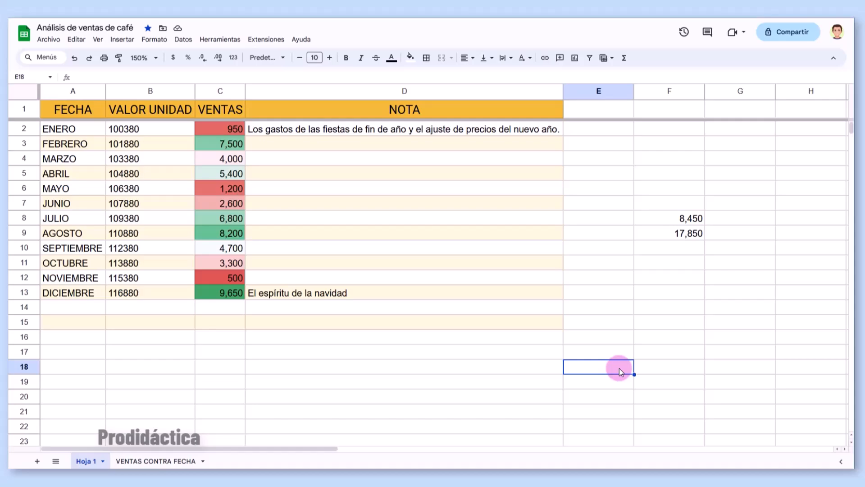
- Put the suggested =SUMA(C2:C13) VENTAS total in C14
left_click(220, 311)
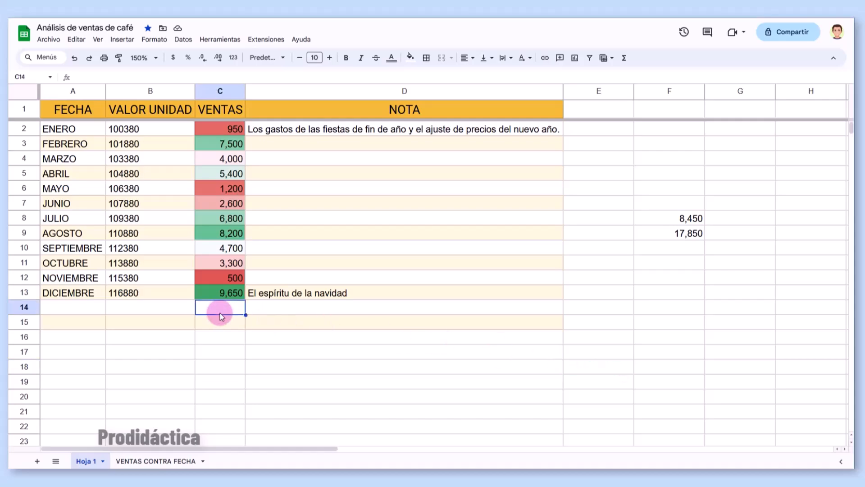
type("=")
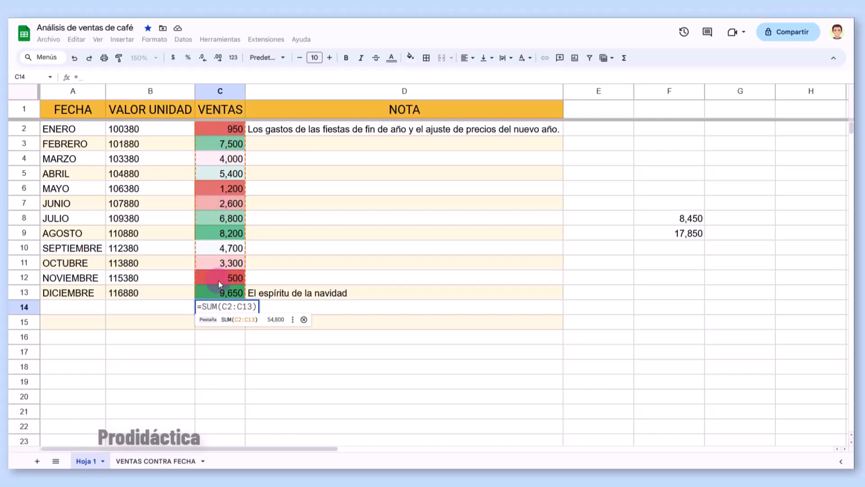
left_click(243, 300)
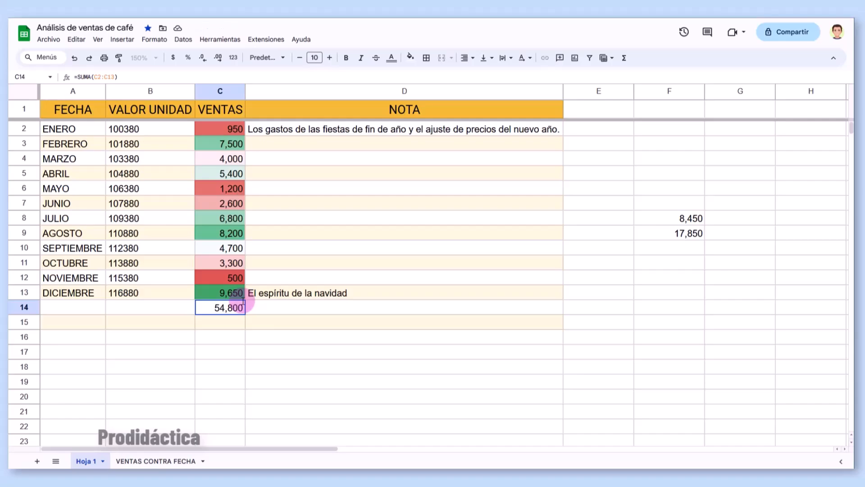
- Change January's sales in C2 to 450
left_click(224, 130)
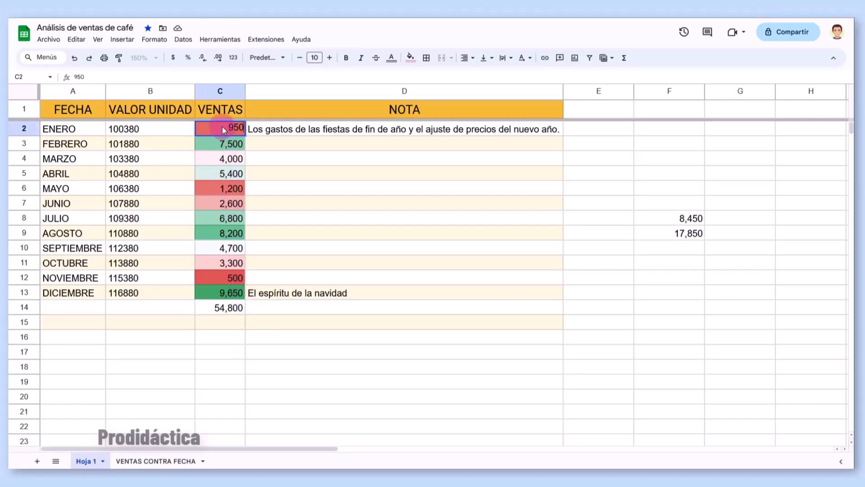
type("9")
type("450")
key("Return")
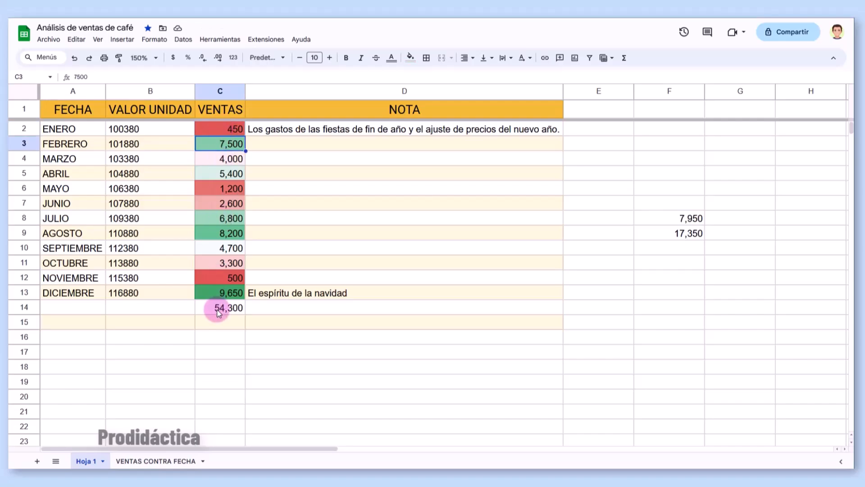
- Enter =C13-C2 in C15 for December minus January sales, giving 9,200
left_click(215, 322)
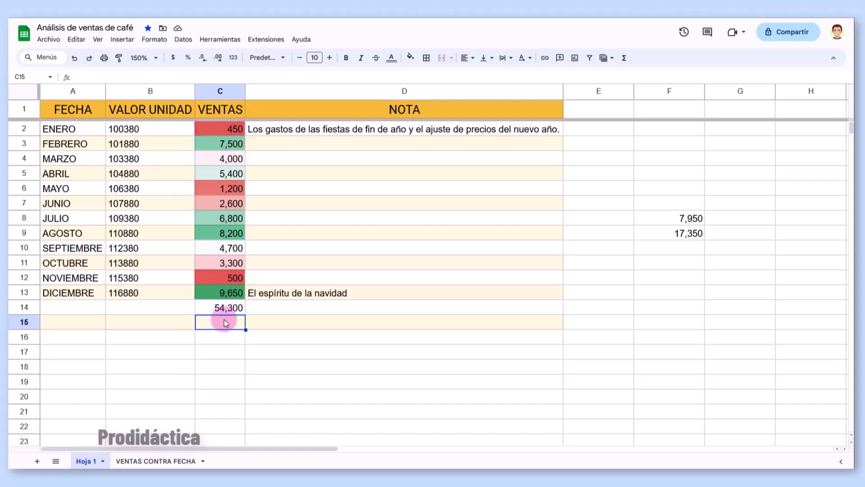
type("=")
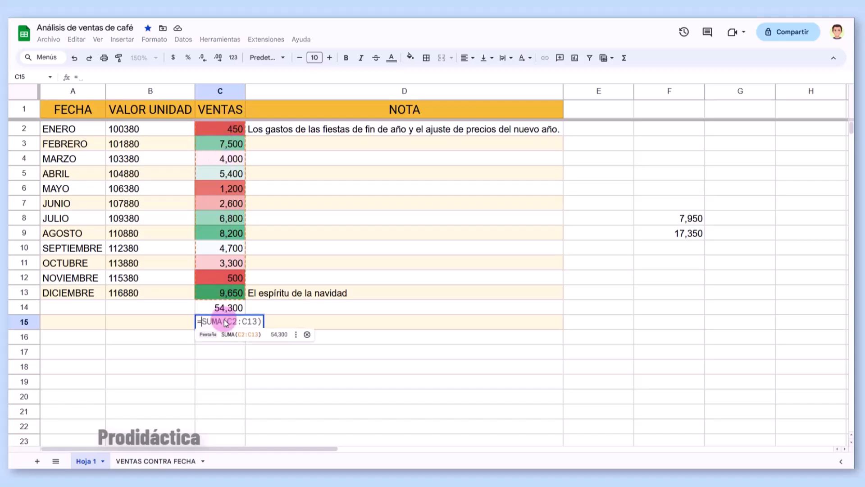
type("C13")
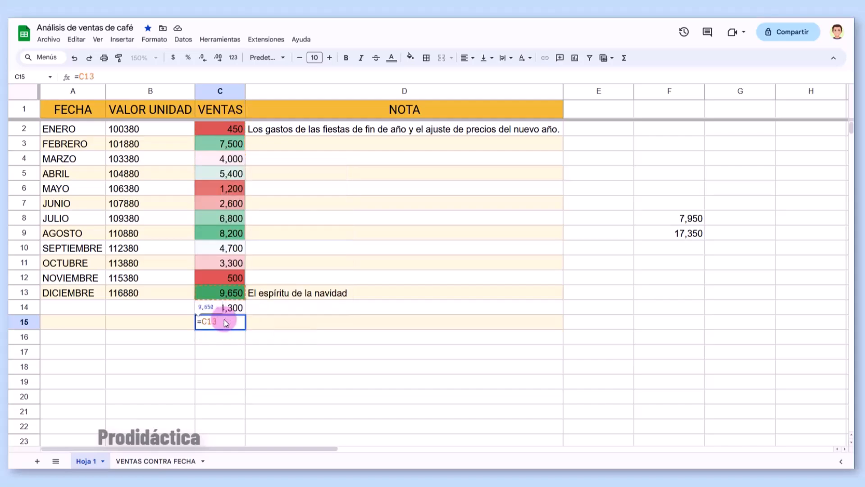
type("-C2")
key("Return")
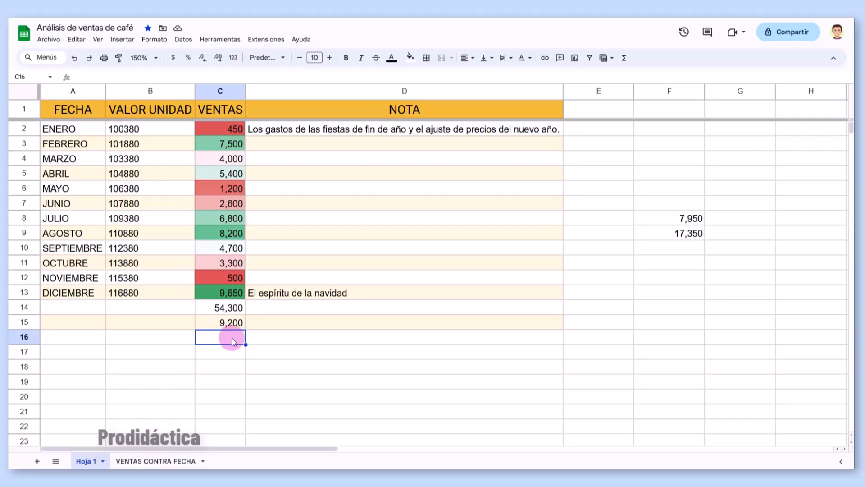
- Insert a new column right of VENTAS with the header INGRESO
right_click(209, 92)
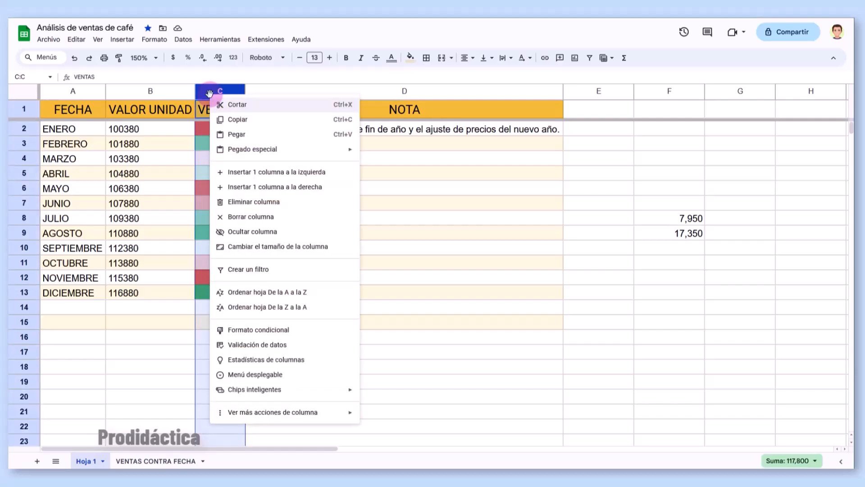
left_click(266, 187)
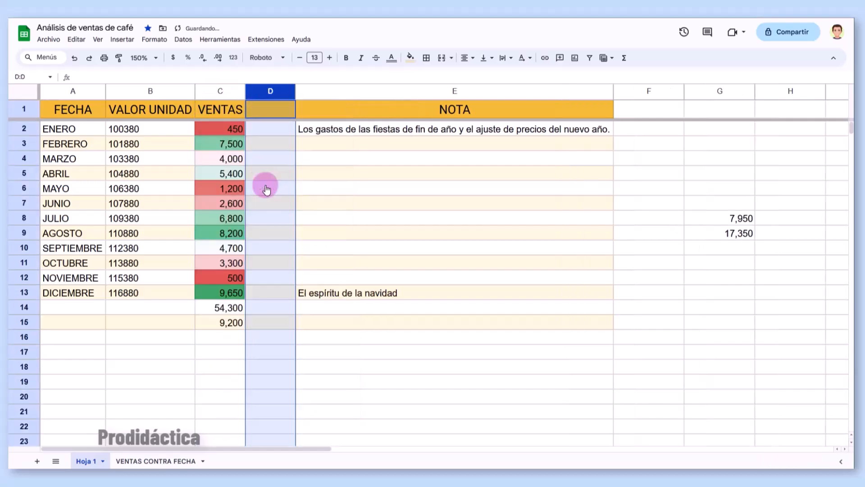
left_click(267, 113)
type("INGRESO")
key("Return")
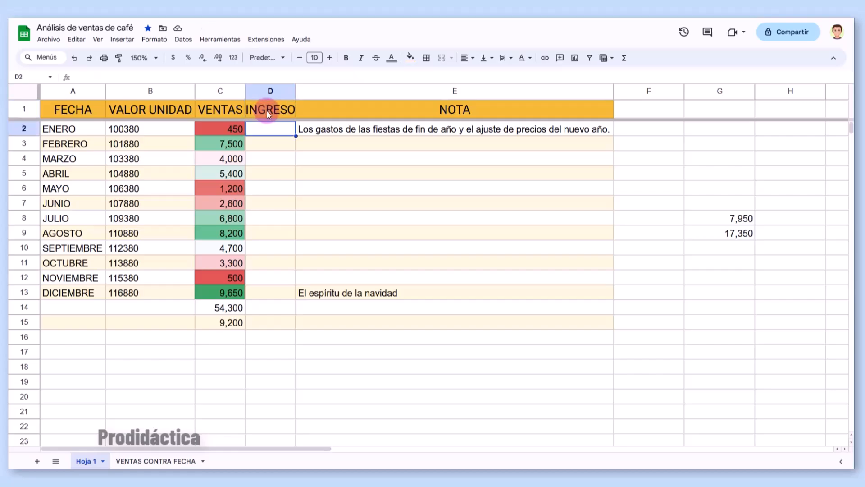
- Enter =B2*C2 in D2 for January's income of 45,171,000 and copy it down
type("=")
left_click(172, 131)
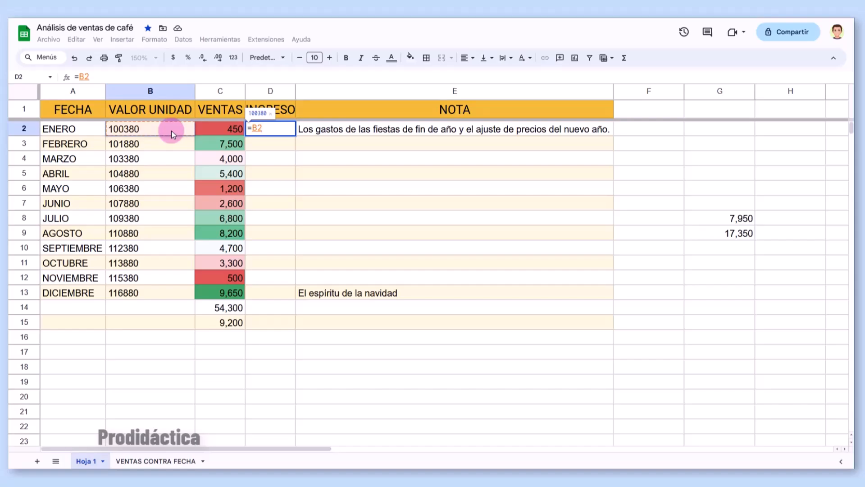
type("*")
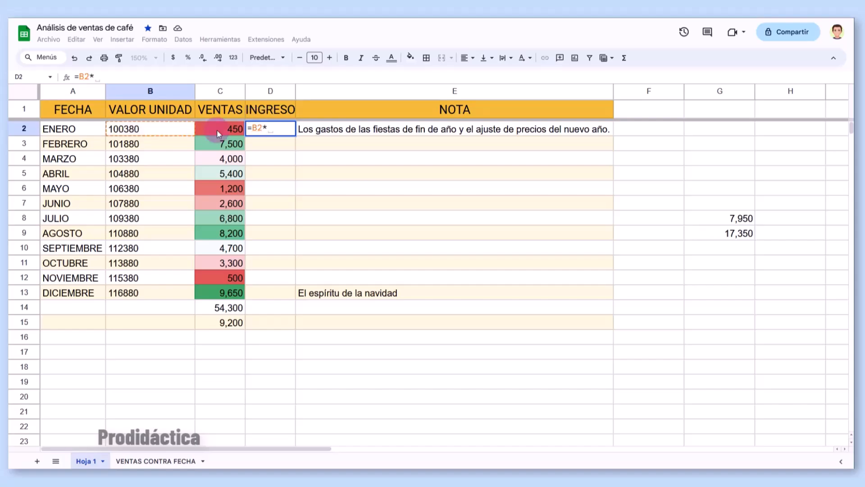
left_click(217, 128)
key("Return")
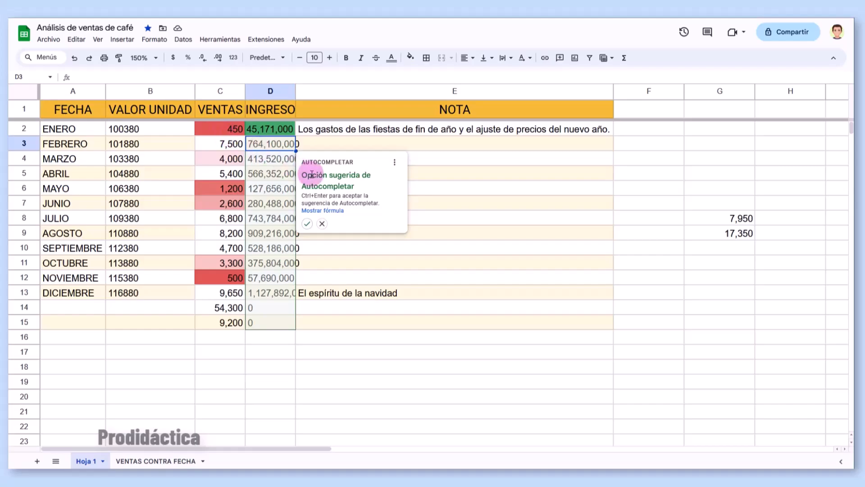
left_click(306, 224)
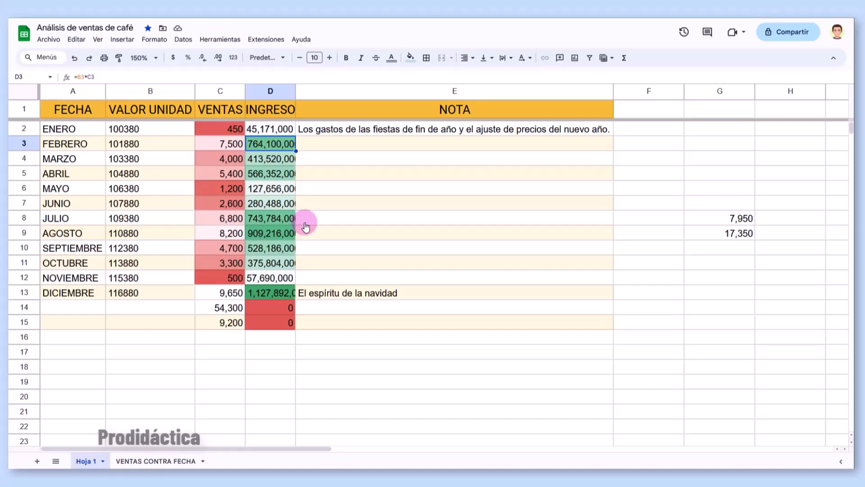
key("ctrl+z")
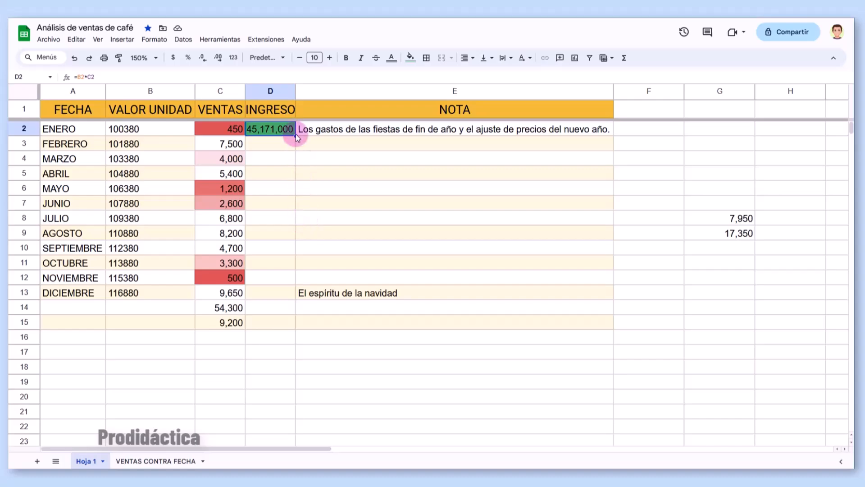
double_click(295, 134)
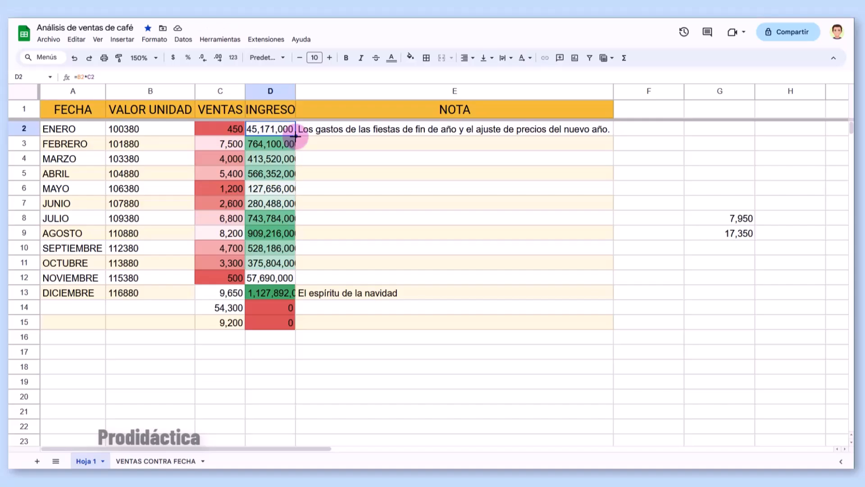
- Fill the INGRESO formula down to D13 and widen column D to fit
key("ctrl+z")
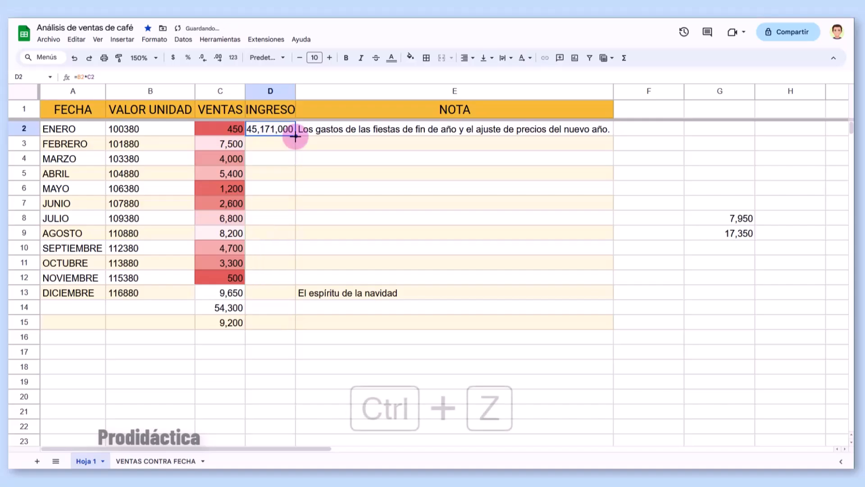
left_click_drag(296, 136, 293, 295)
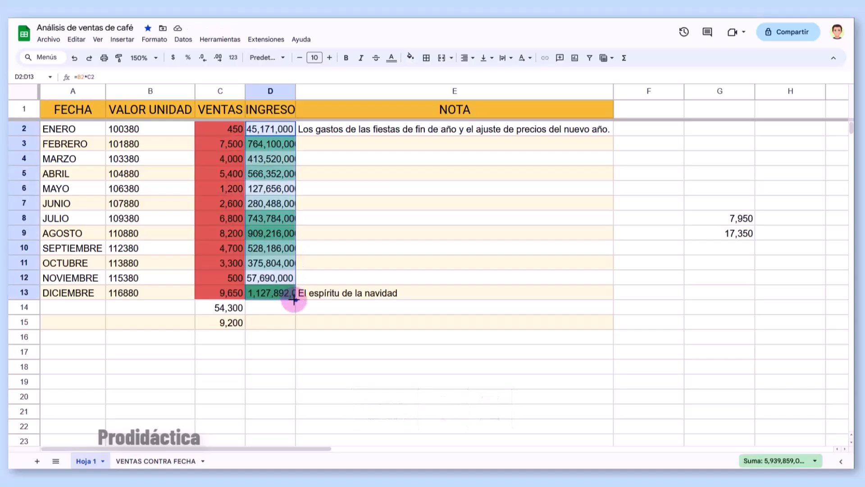
double_click(296, 91)
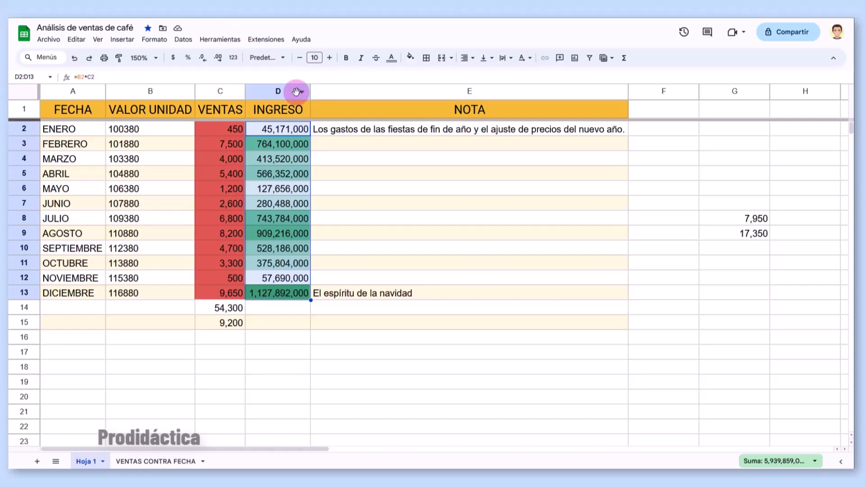
- Format unit values B2:B13 and income D2:D13 as currency with no decimals
left_click_drag(115, 129, 141, 290)
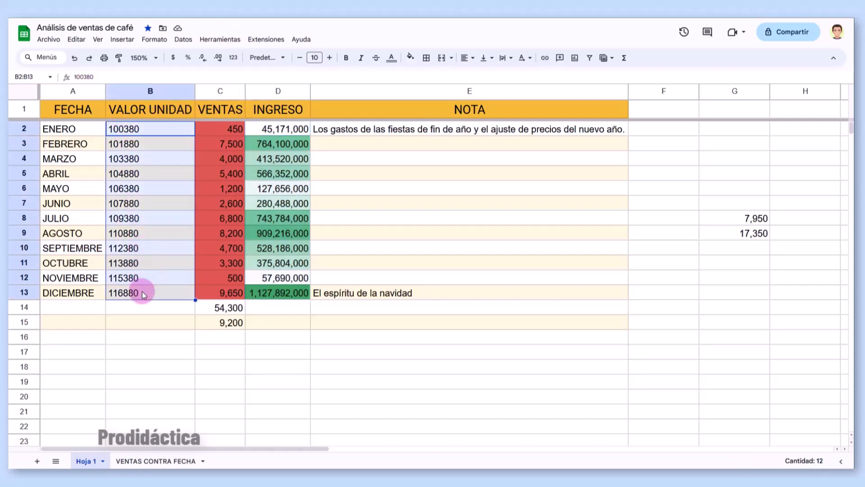
left_click(155, 39)
mouse_move(164, 72)
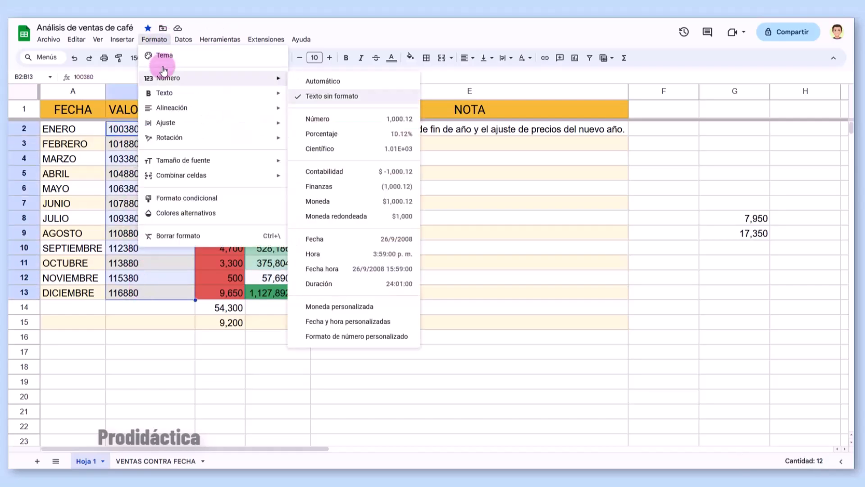
left_click(322, 200)
left_click_drag(284, 131, 286, 291)
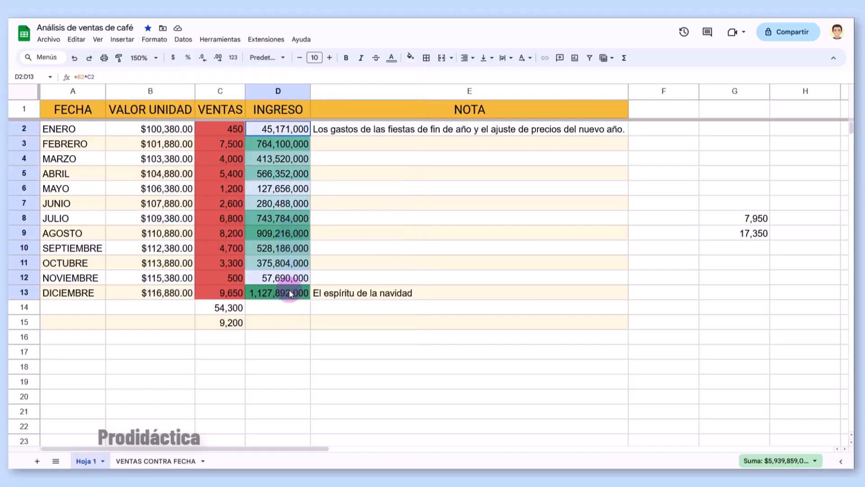
left_click(174, 59)
left_click(202, 58)
left_click(202, 58)
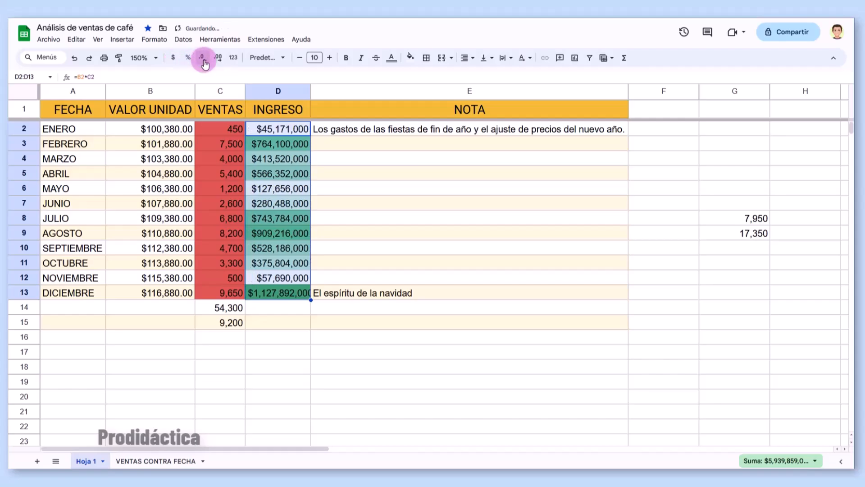
left_click_drag(153, 129, 148, 293)
left_click(202, 58)
left_click(203, 58)
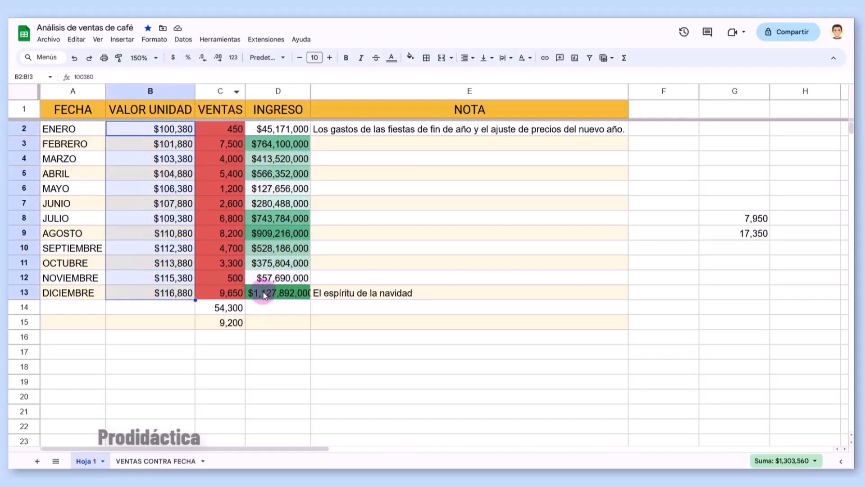
left_click(233, 133)
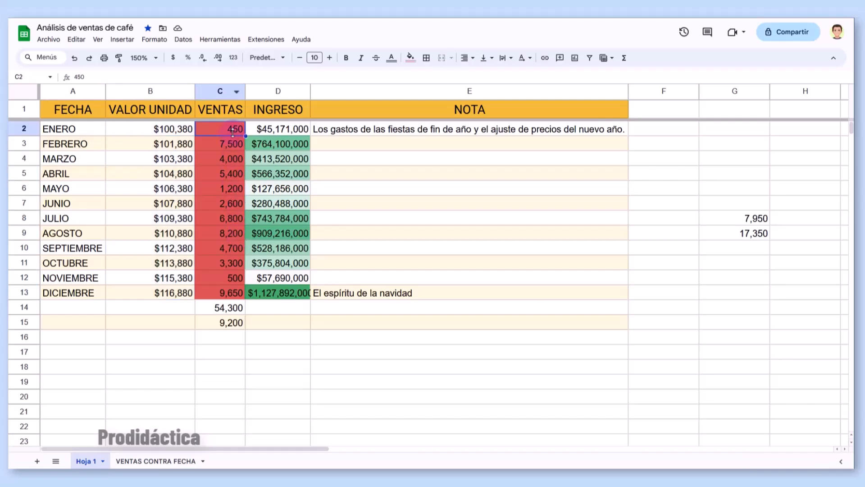
- Limit the existing colour-scale rule's range to C2:C13
left_click(154, 39)
left_click(155, 199)
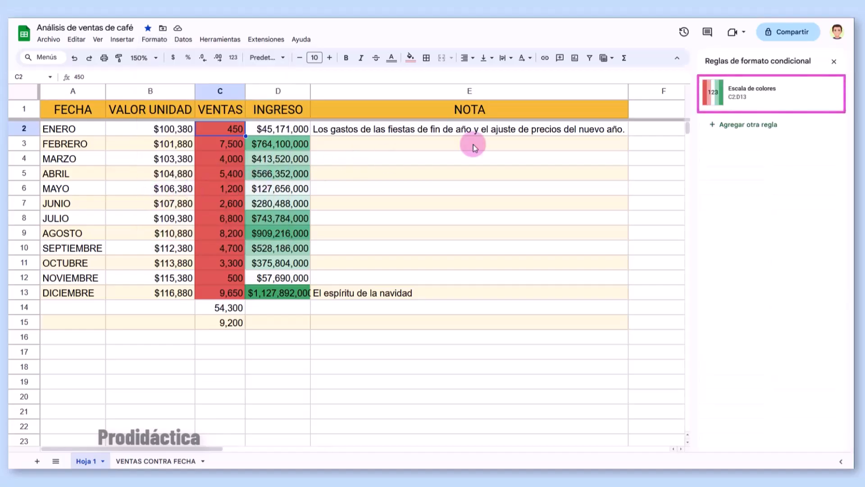
left_click(746, 103)
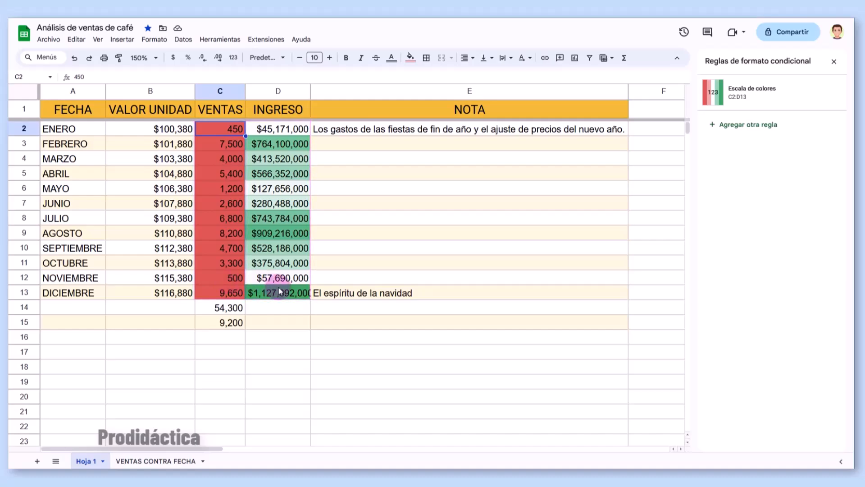
left_click(740, 98)
left_click(737, 131)
key("BackSpace")
key("BackSpace")
key("BackSpace")
type("c13")
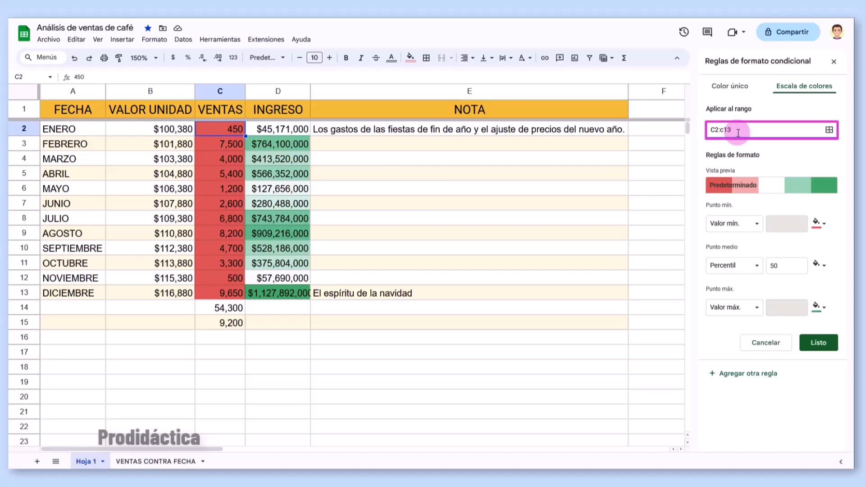
left_click(818, 343)
- Add a red-white-green colour-scale rule for INGRESO range D2:D13
left_click(758, 125)
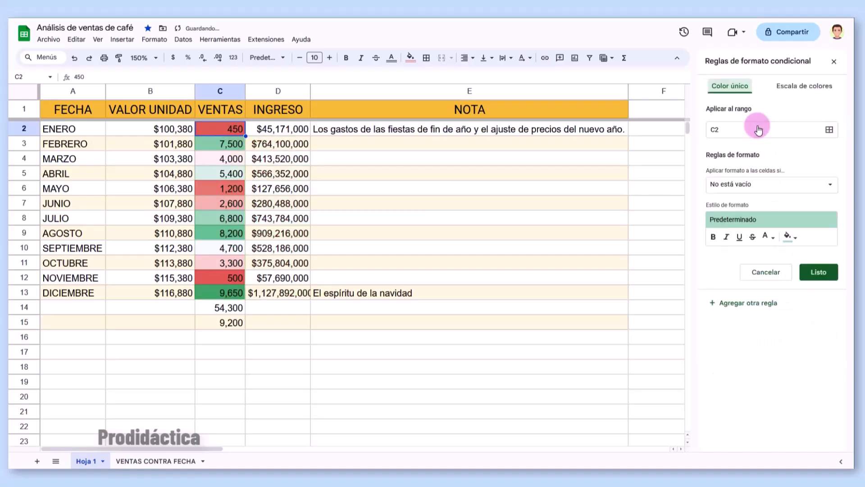
left_click(733, 127)
key("BackSpace")
key("BackSpace")
type("d2:d13")
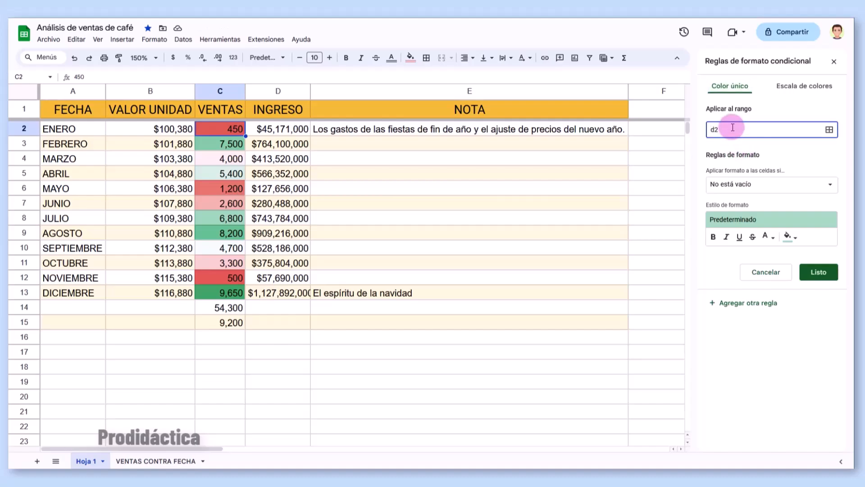
left_click_drag(289, 131, 290, 293)
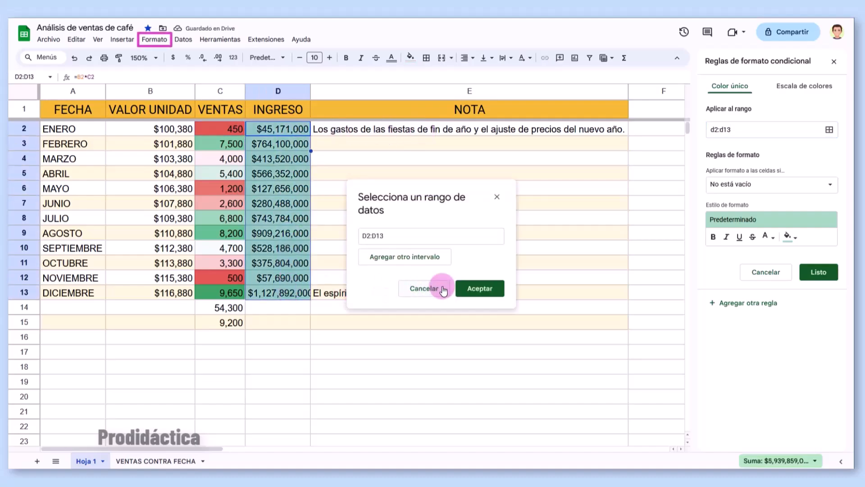
left_click(460, 288)
left_click(815, 85)
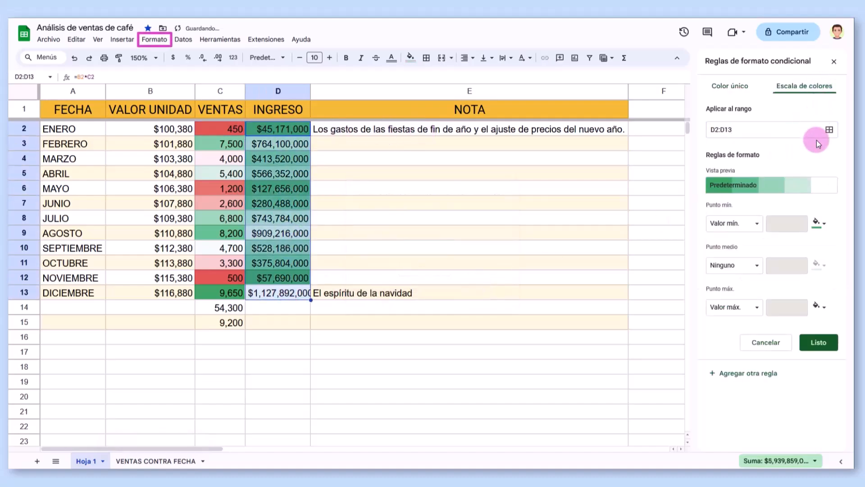
left_click(806, 188)
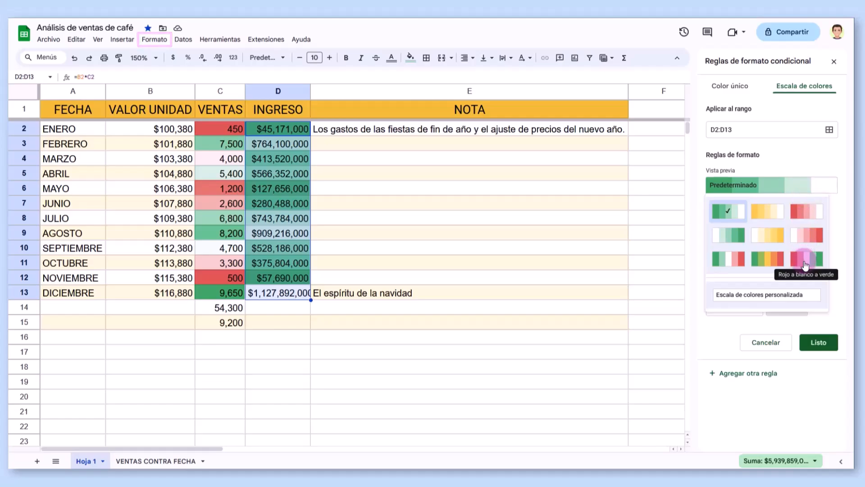
left_click(806, 260)
left_click(817, 342)
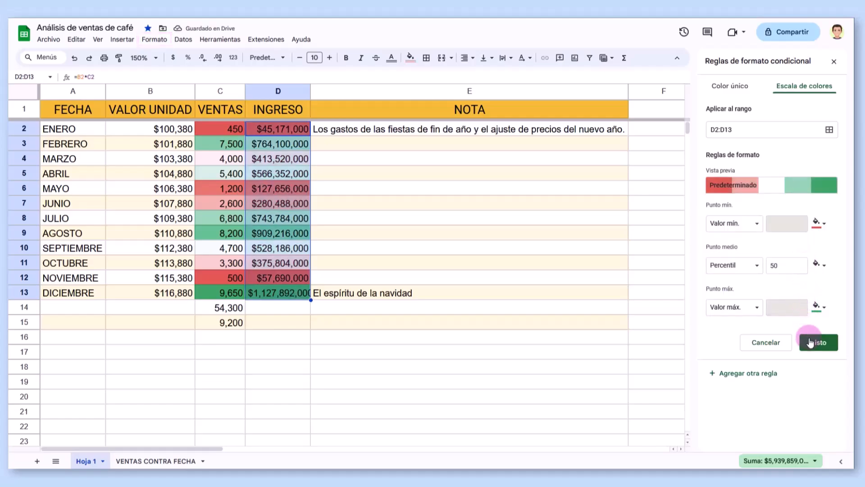
- Delete the D2:D13 colour-scale rule and close the conditional formatting panel
left_click(230, 172)
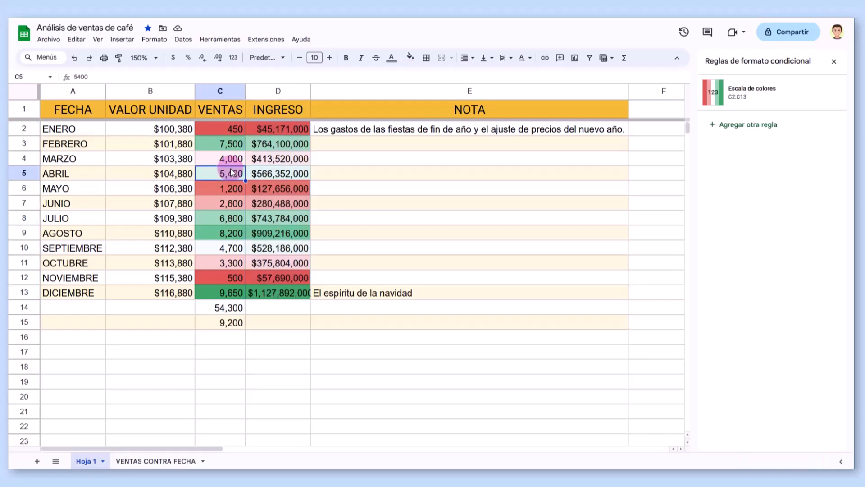
left_click(263, 174)
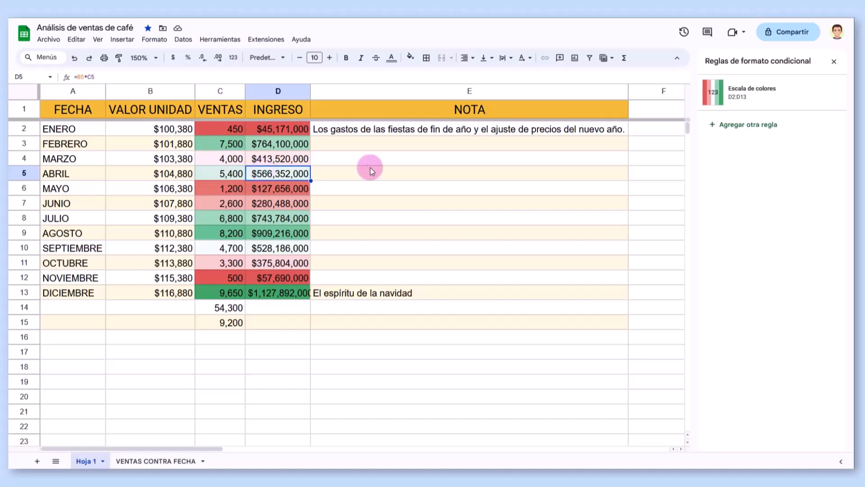
mouse_move(815, 102)
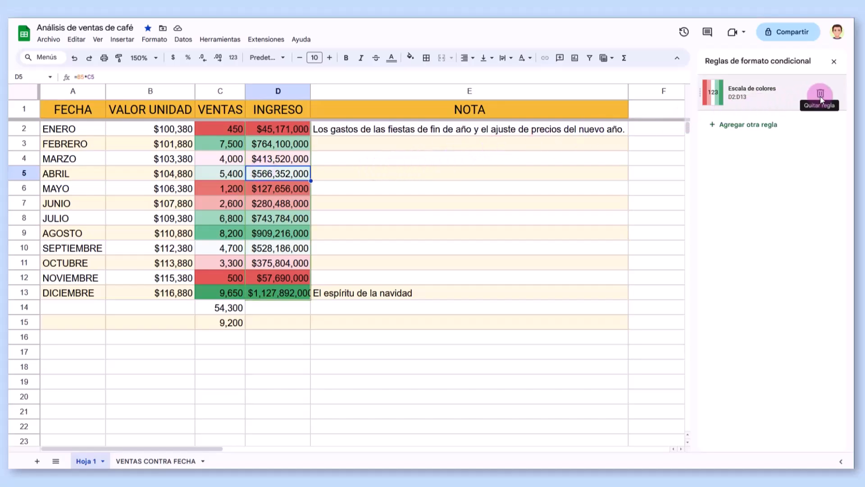
left_click(820, 95)
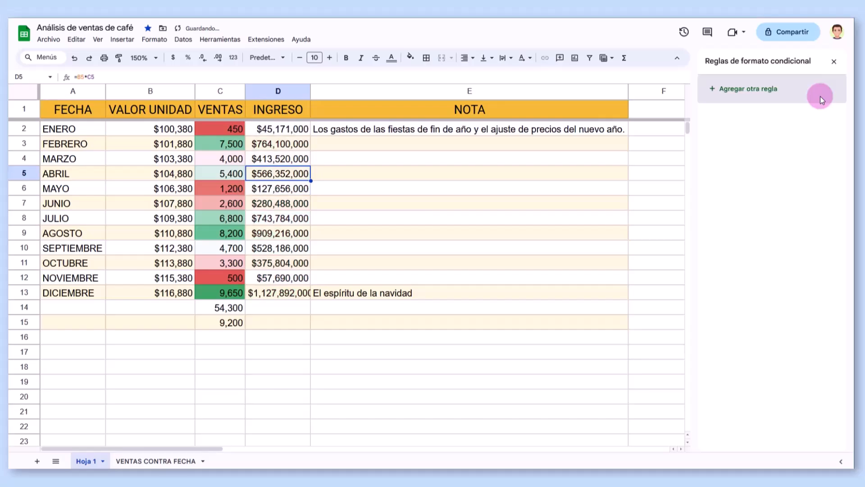
left_click(833, 62)
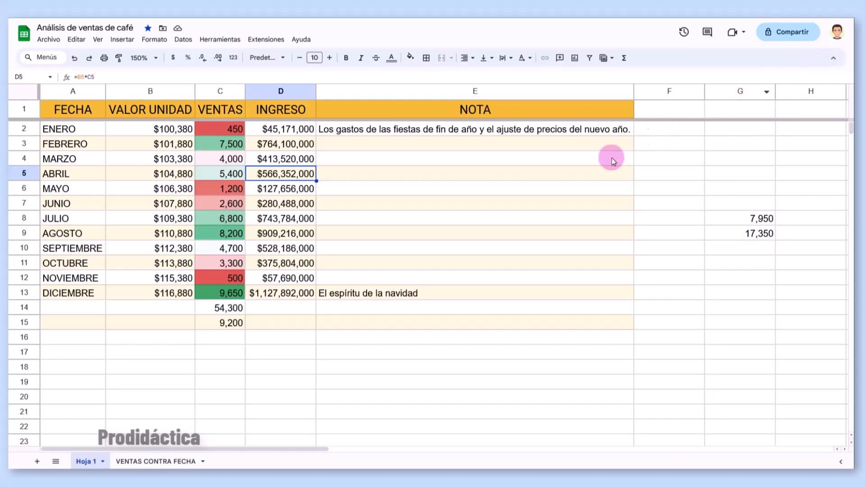
- Total the INGRESO values in D14 with =SUMA(D2:D13)
left_click(277, 308)
type("=")
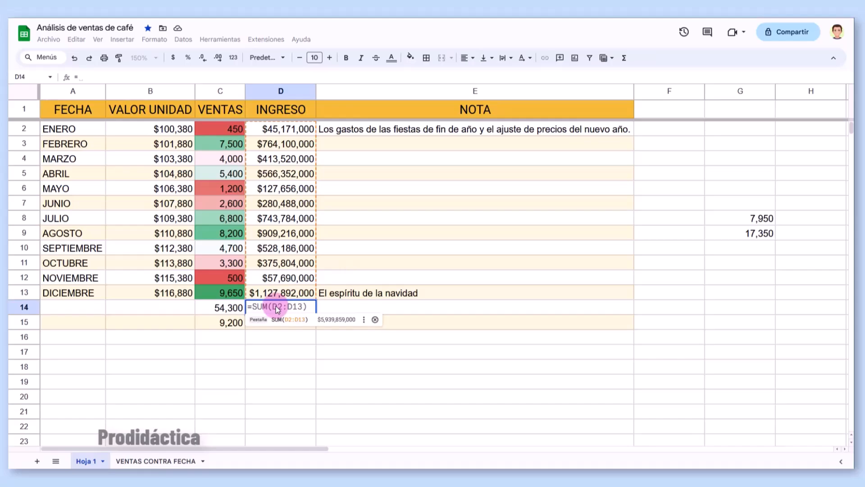
type("SUMA")
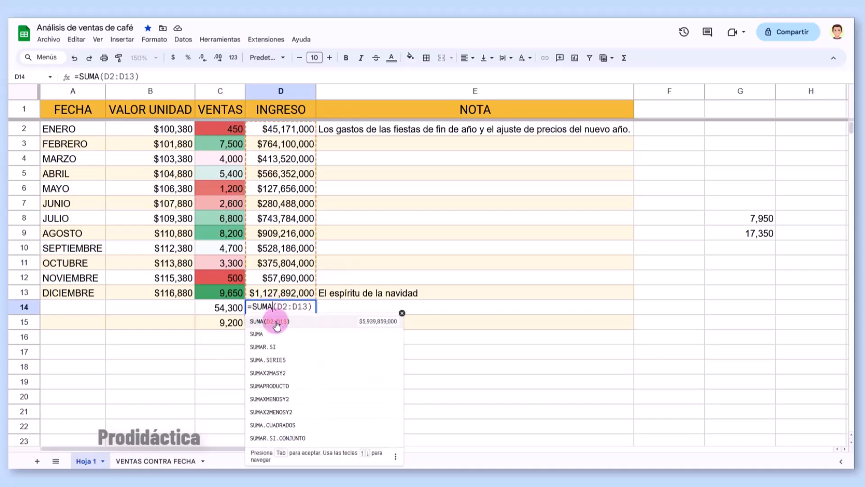
key("Tab")
key("Return")
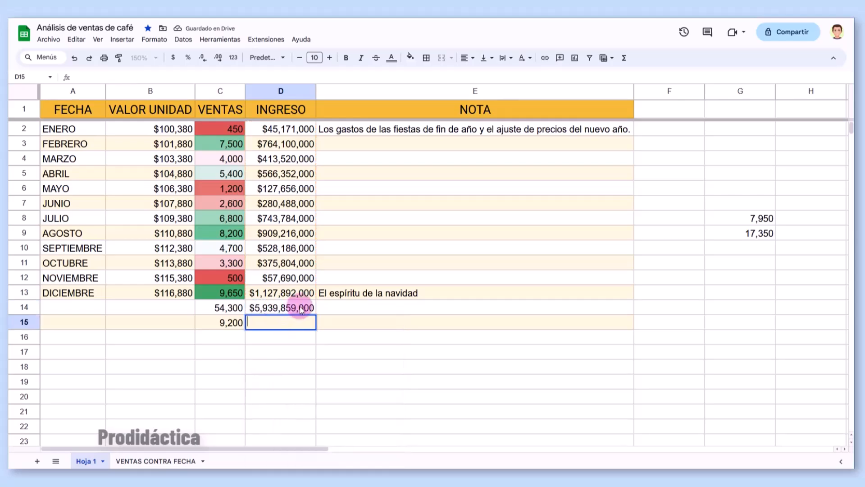
- Append /12 to D14's formula, giving a $494,988,250 monthly average
left_click(301, 310)
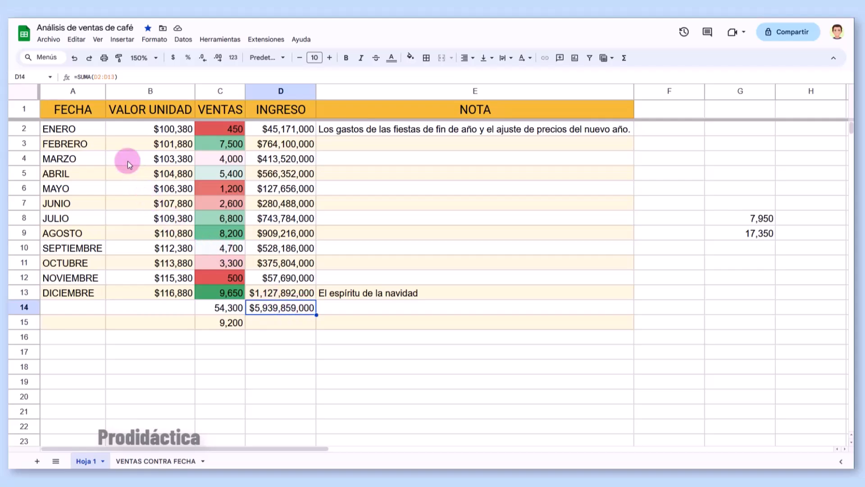
left_click(123, 75)
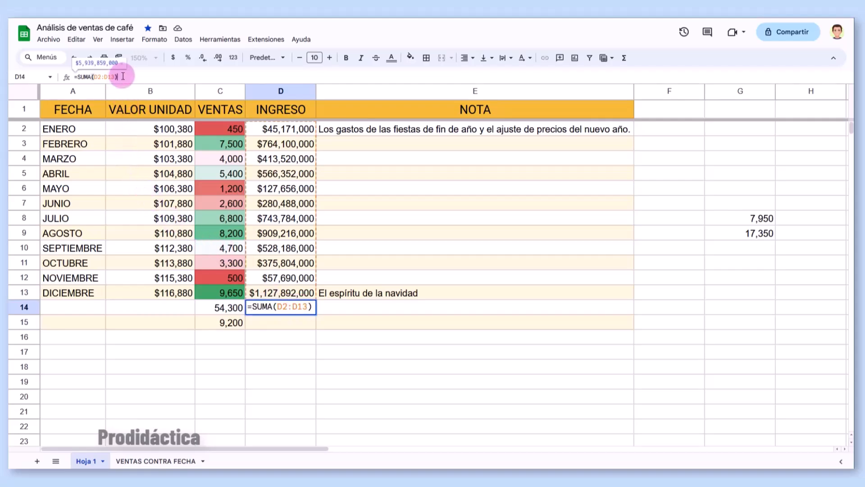
type("/12")
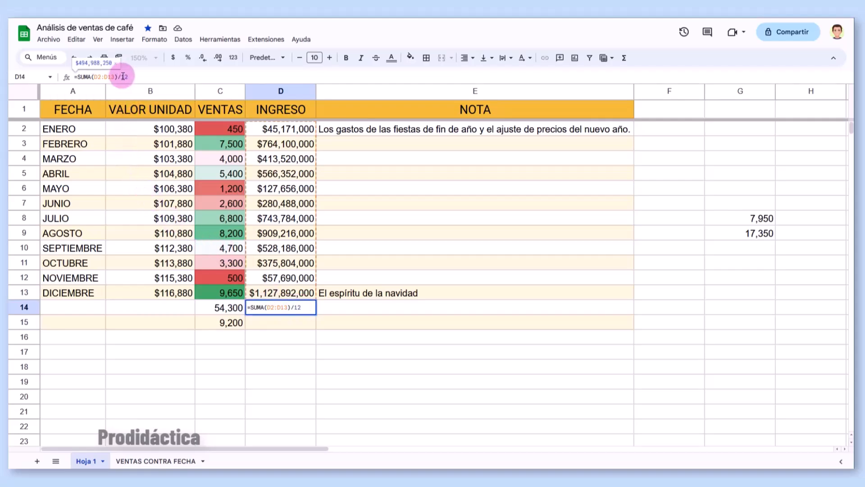
key("Return")
left_click(274, 311)
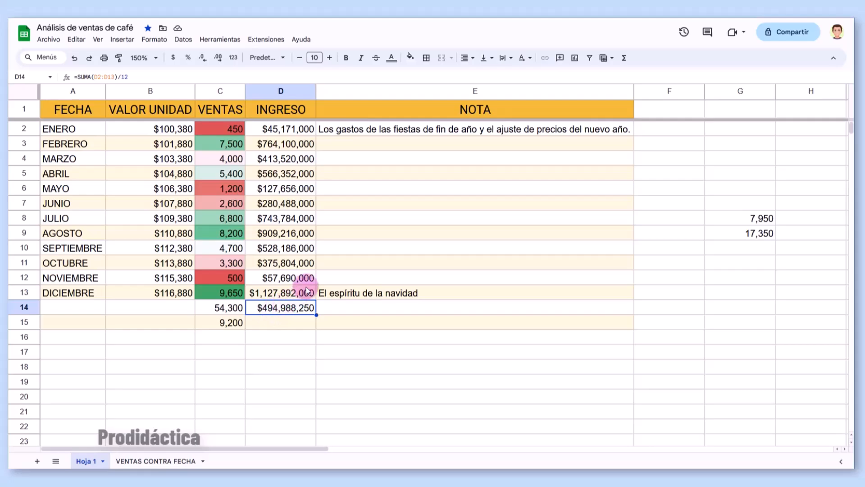
left_click(626, 58)
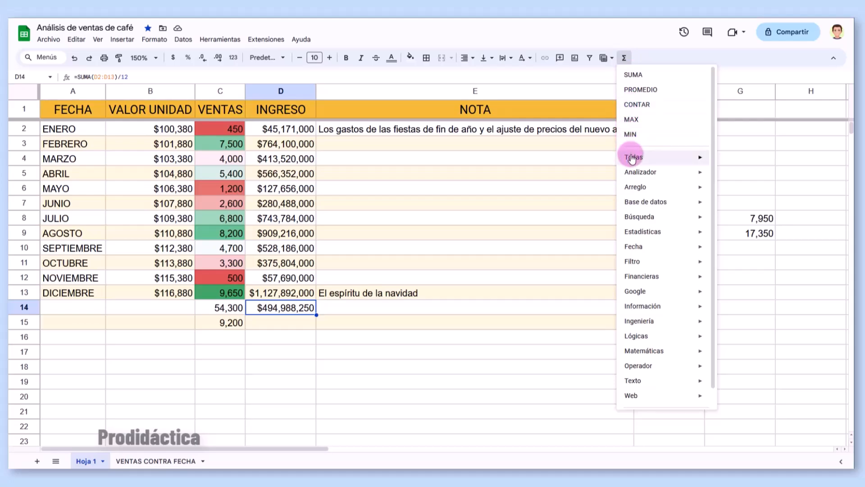
mouse_move(633, 174)
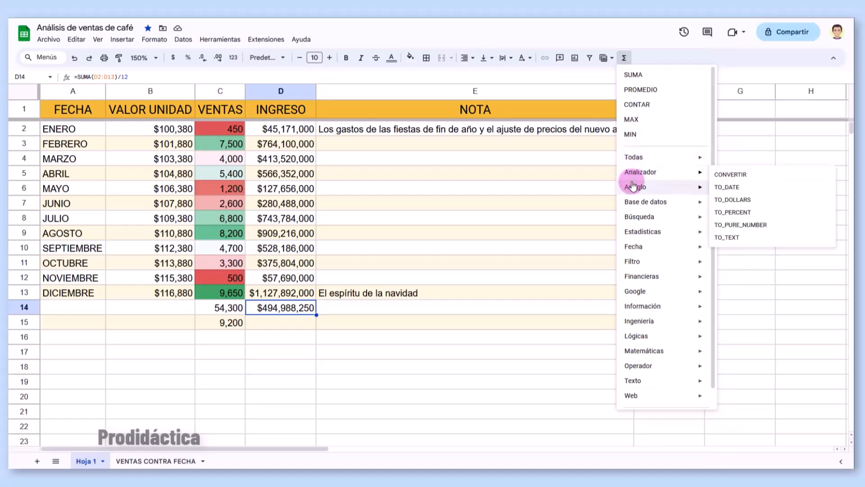
mouse_move(634, 218)
mouse_move(635, 248)
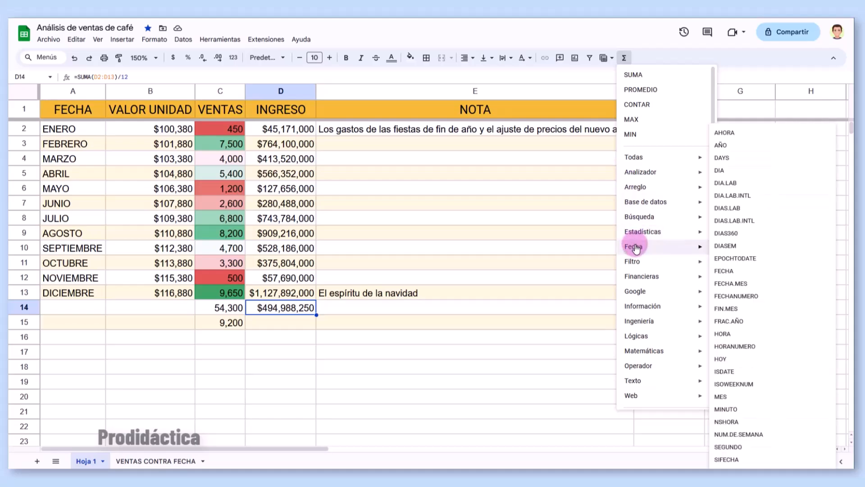
scroll(636, 248, "down", 1)
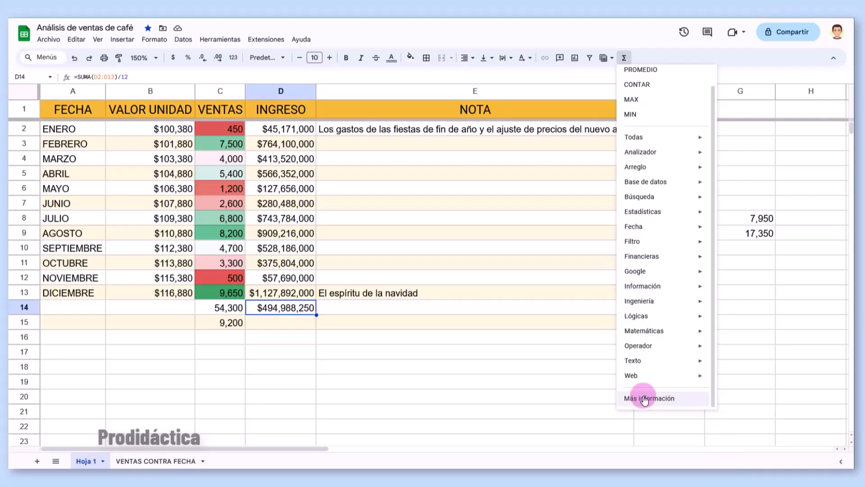
left_click(293, 326)
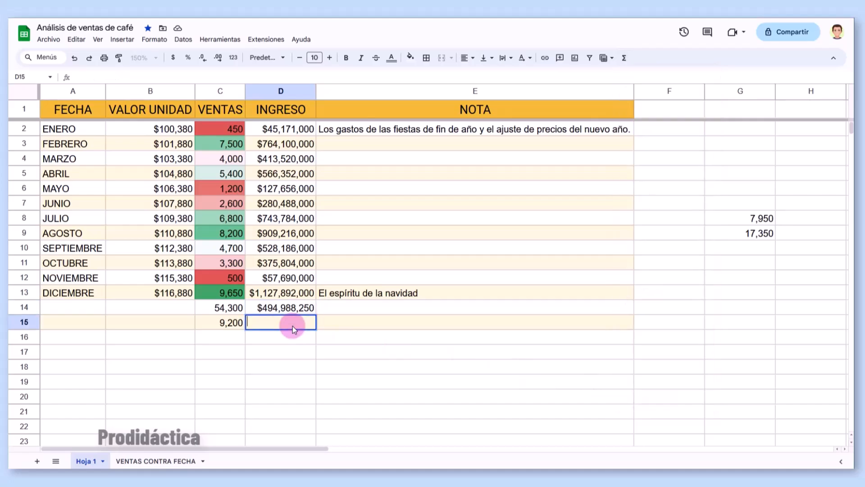
type("=")
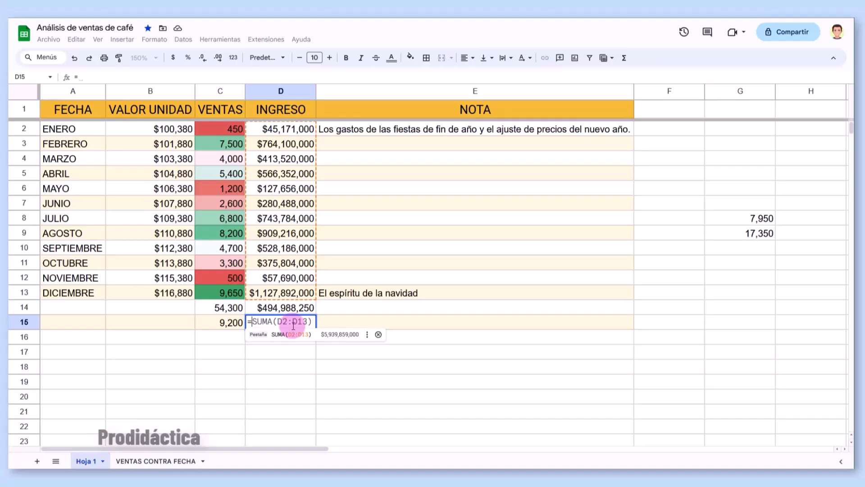
left_click(624, 58)
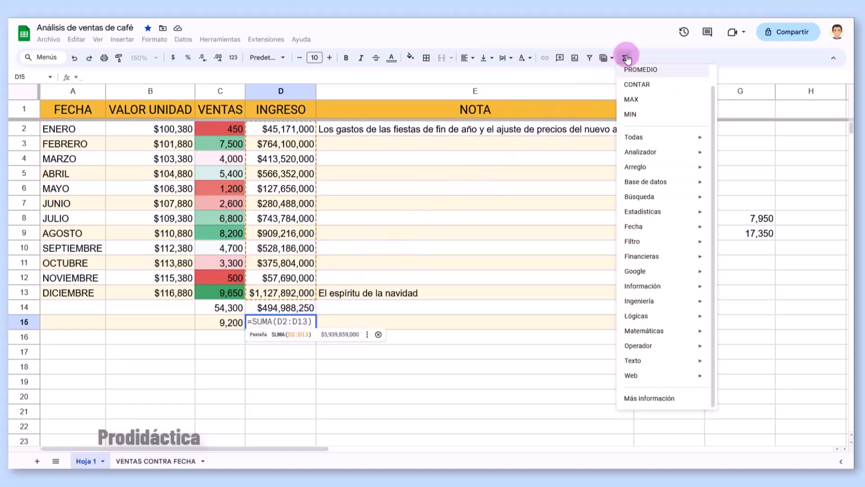
left_click(629, 71)
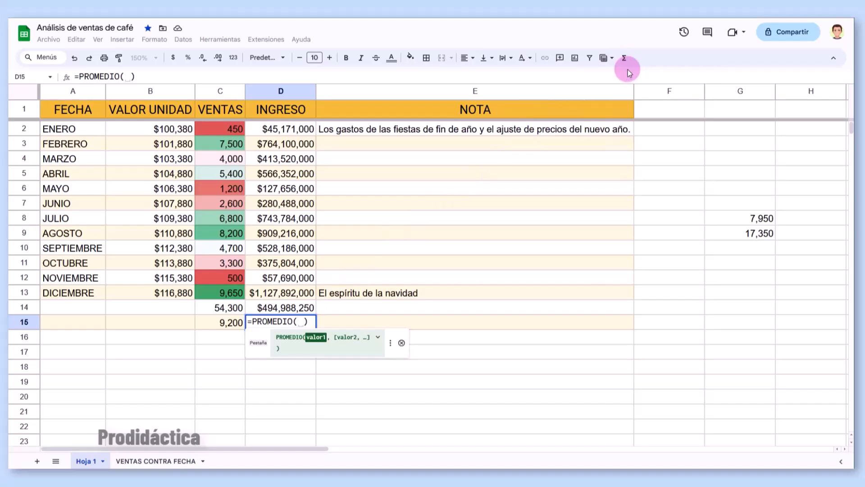
left_click_drag(284, 129, 286, 294)
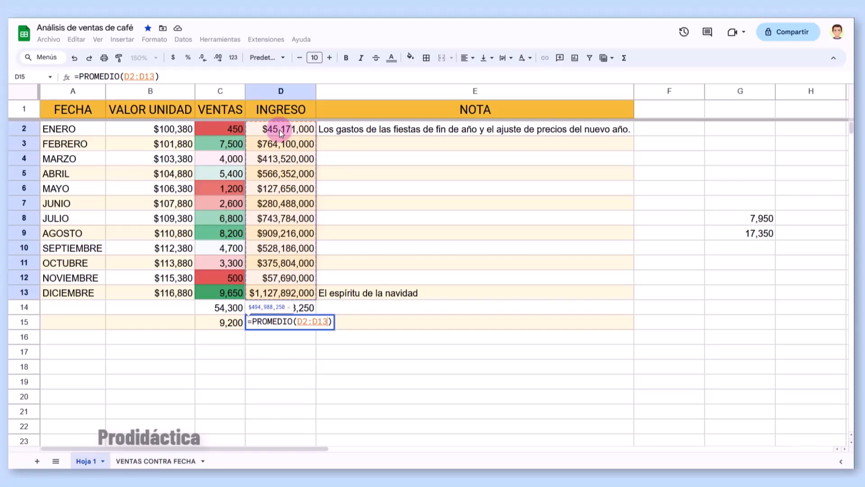
key("Return")
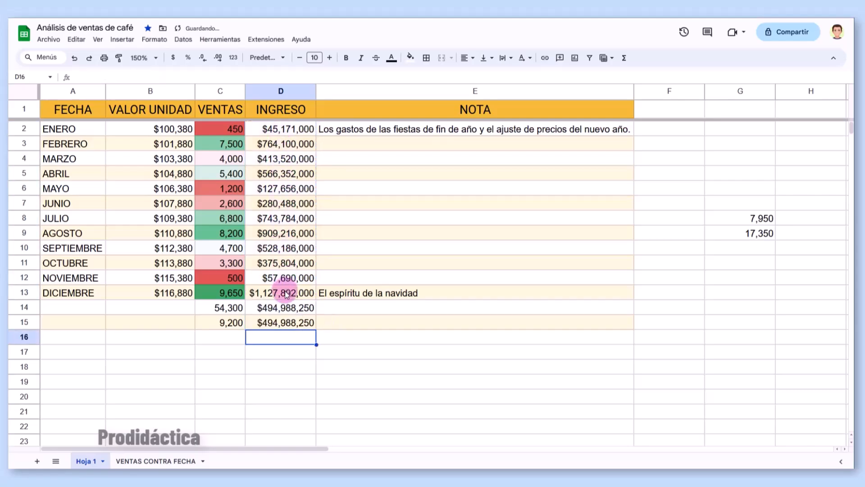
left_click(274, 327)
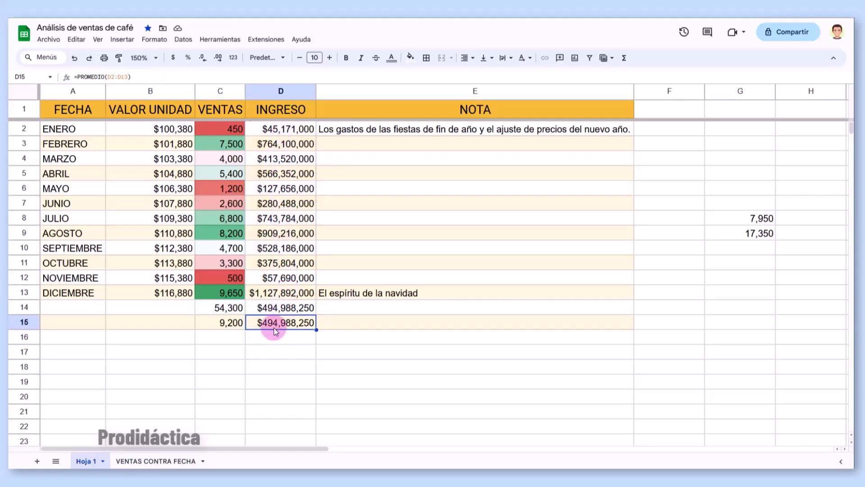
left_click(274, 315)
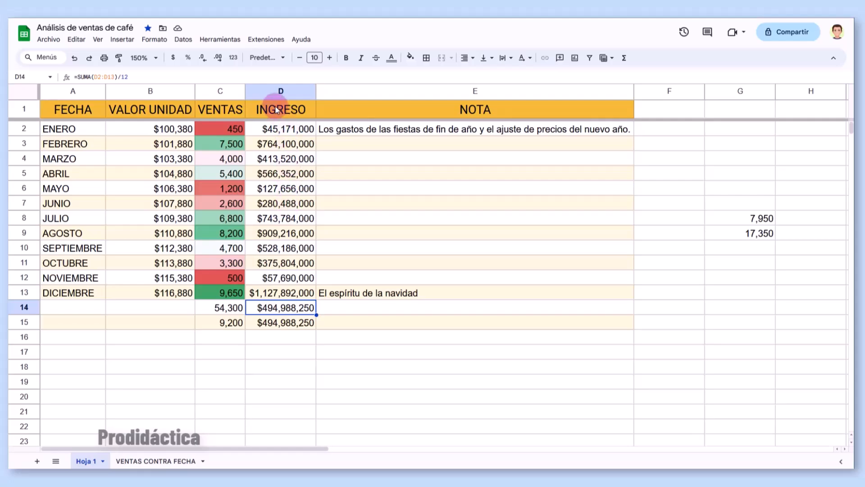
- Insert a new column D before INGRESO and give it the header '% VENTAS'
right_click(267, 90)
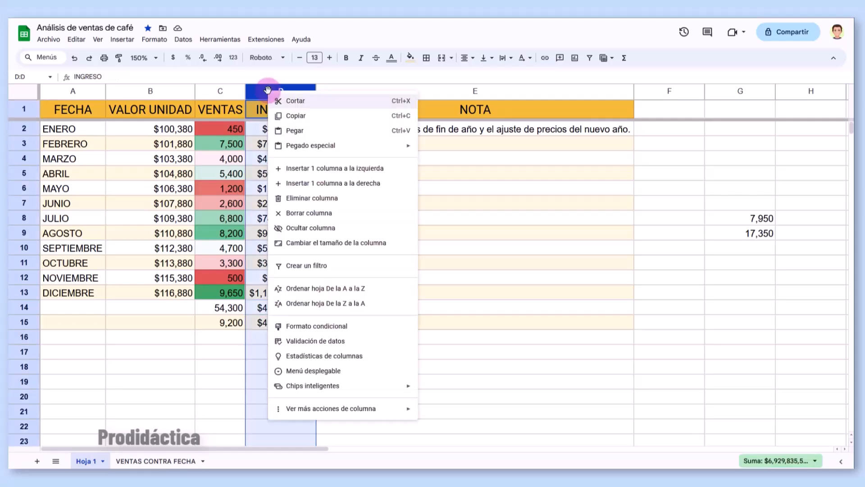
left_click(289, 168)
left_click(283, 115)
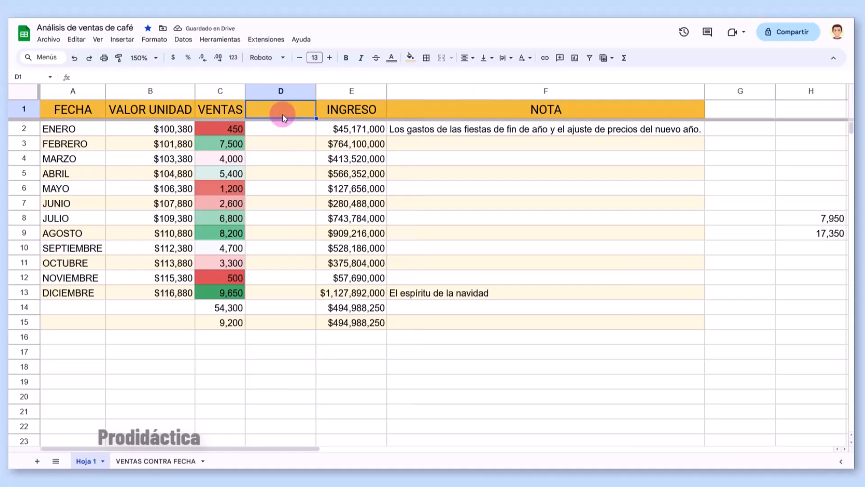
type("% VENTAS")
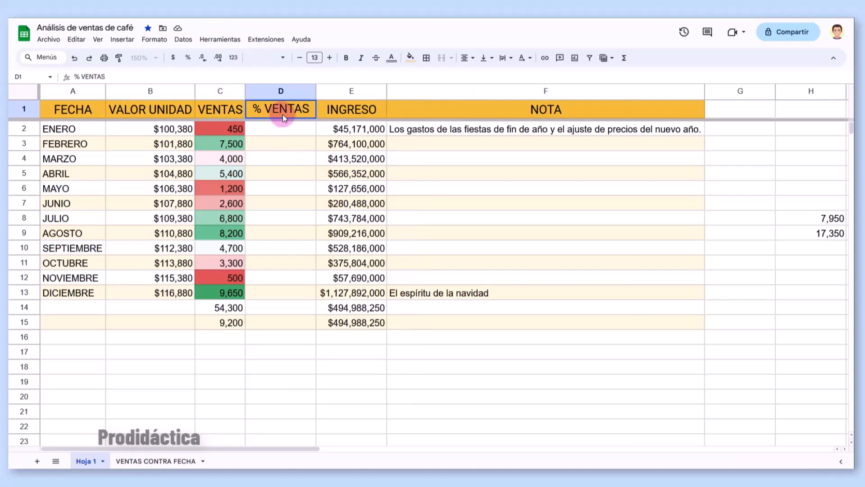
key("Return")
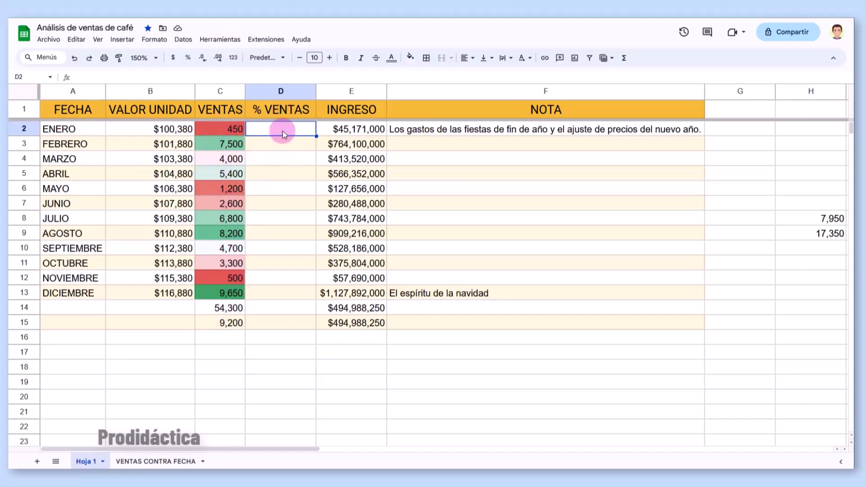
- Enter =C2/C14 in D2 to divide January's sales by the total sales
type("=")
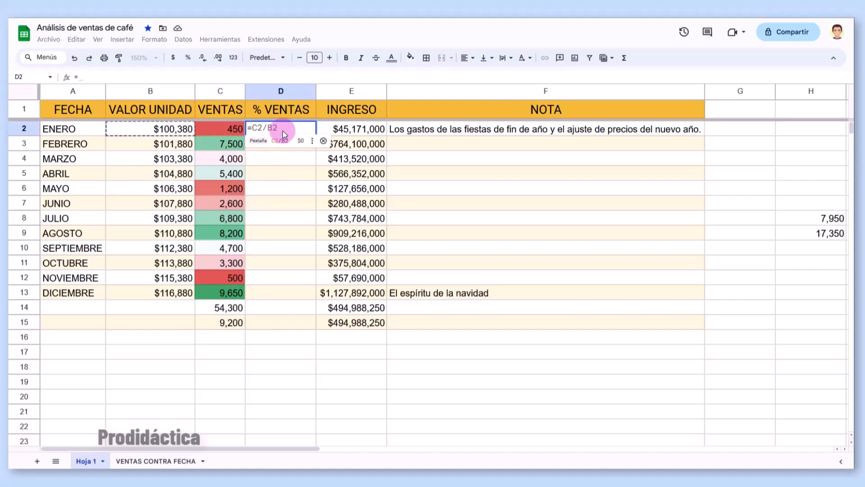
left_click(232, 128)
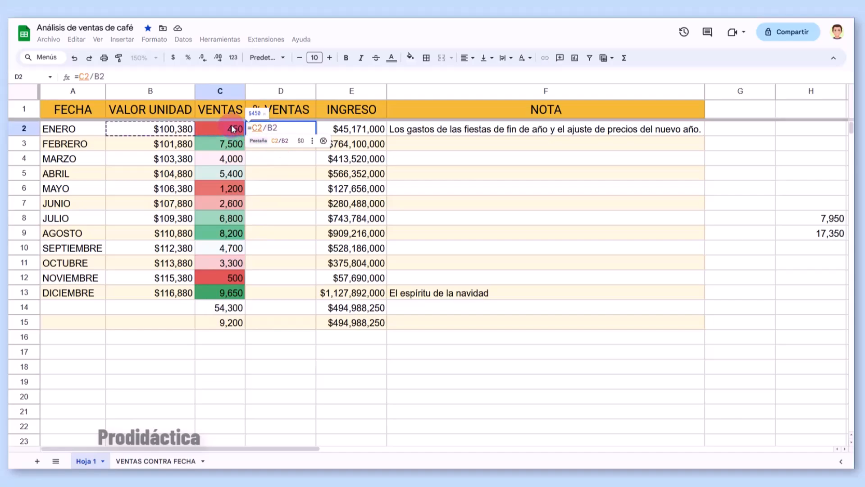
type("/")
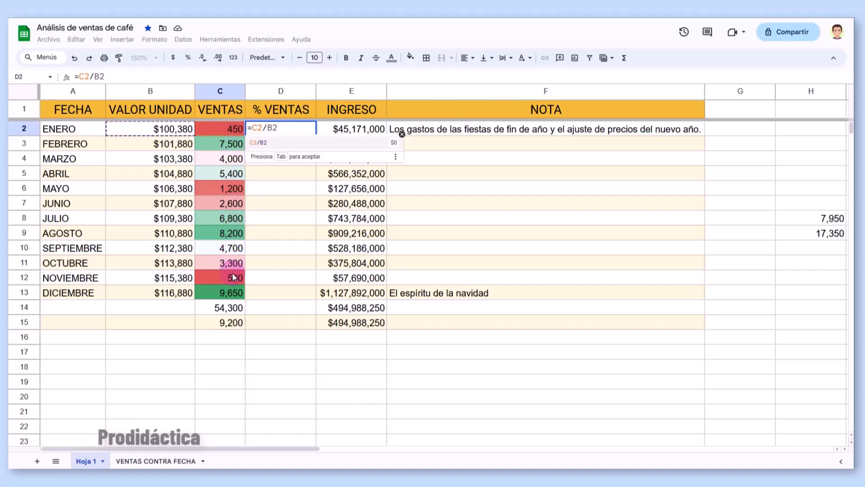
left_click(225, 307)
key("Return")
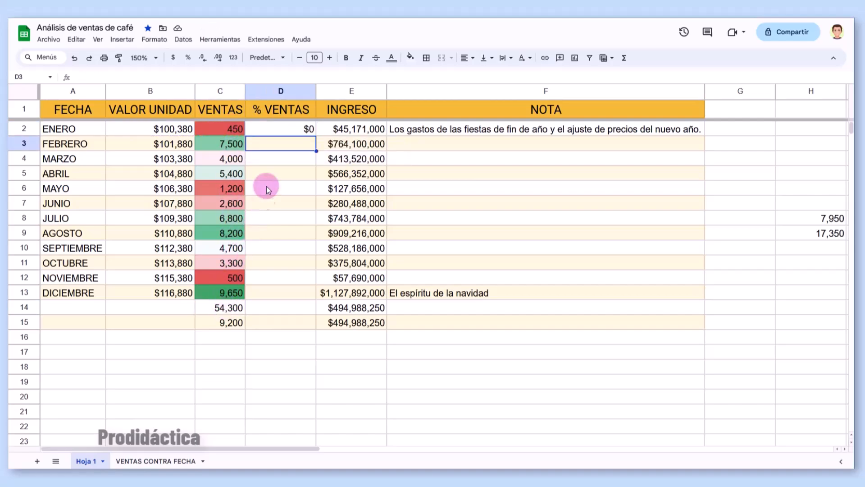
- Format D2 as a percentage (0.83%) and fill it down the % VENTAS column
left_click(290, 128)
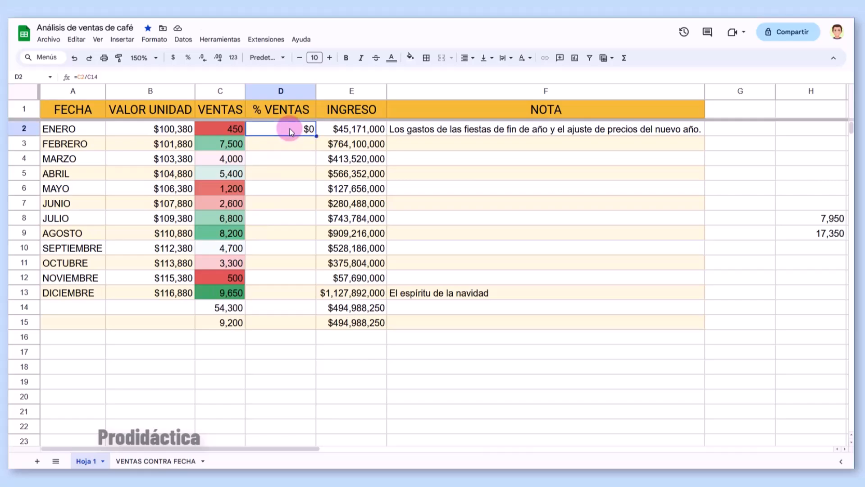
left_click(188, 58)
left_click_drag(317, 136, 315, 292)
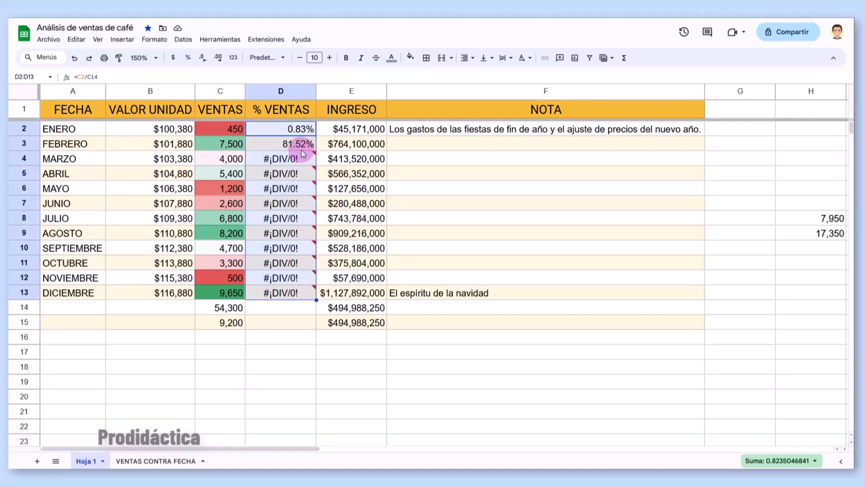
- Inspect the formulas in D2, D3, D4 and D8, whose divisors shift to C15 and C20
mouse_move(301, 292)
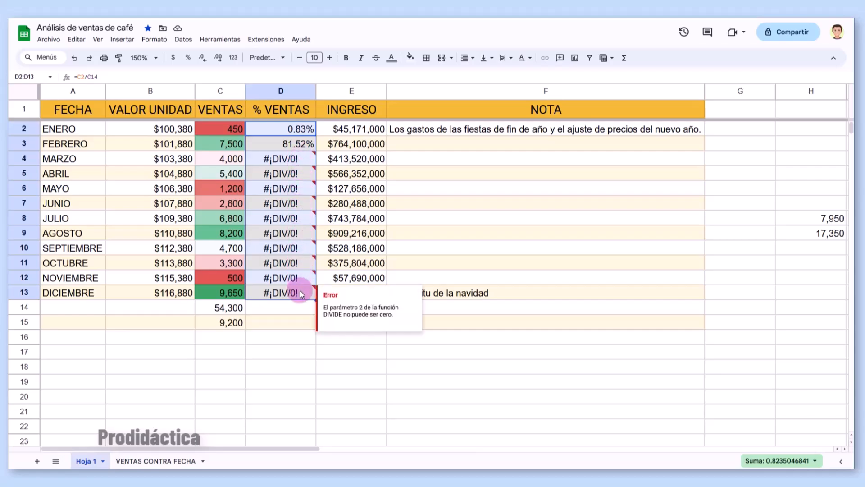
mouse_move(300, 205)
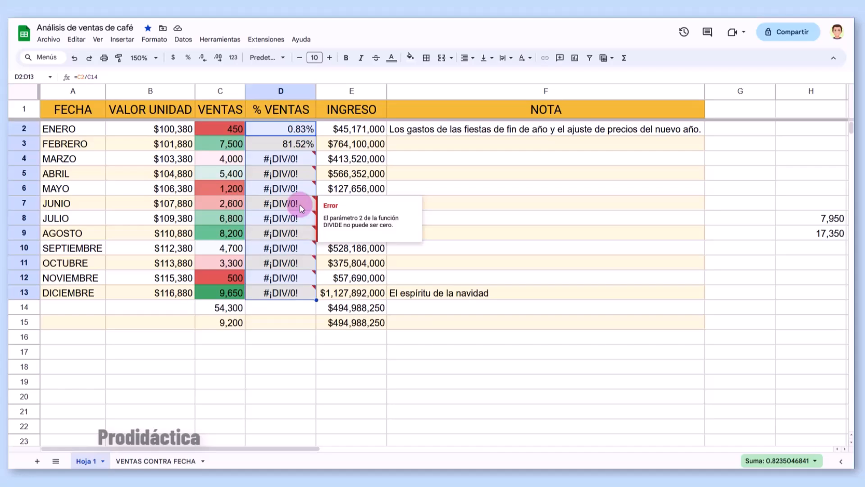
double_click(295, 131)
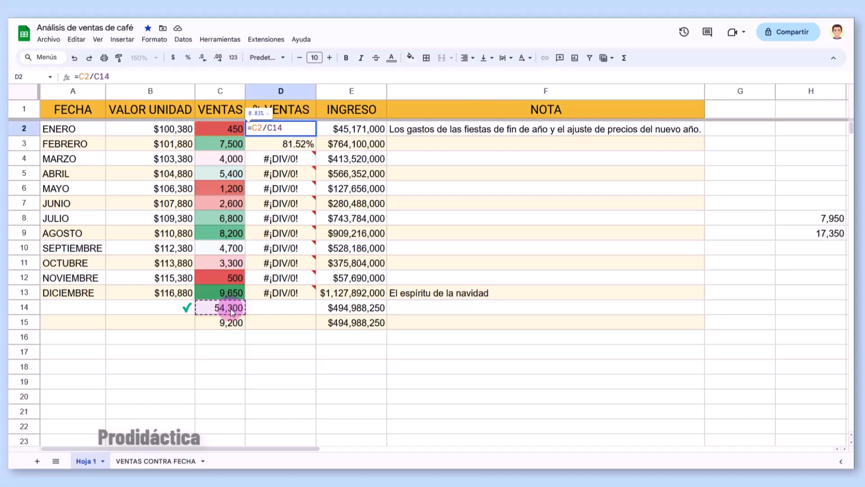
key("Return")
double_click(268, 149)
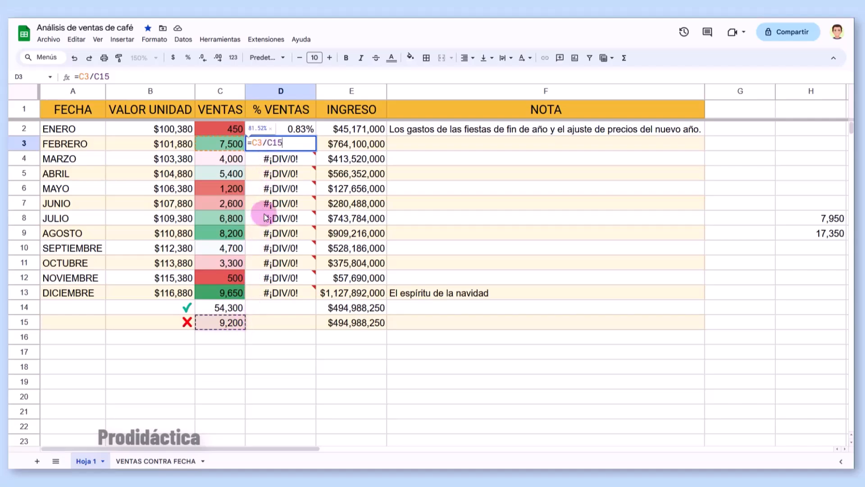
key("Return")
double_click(269, 163)
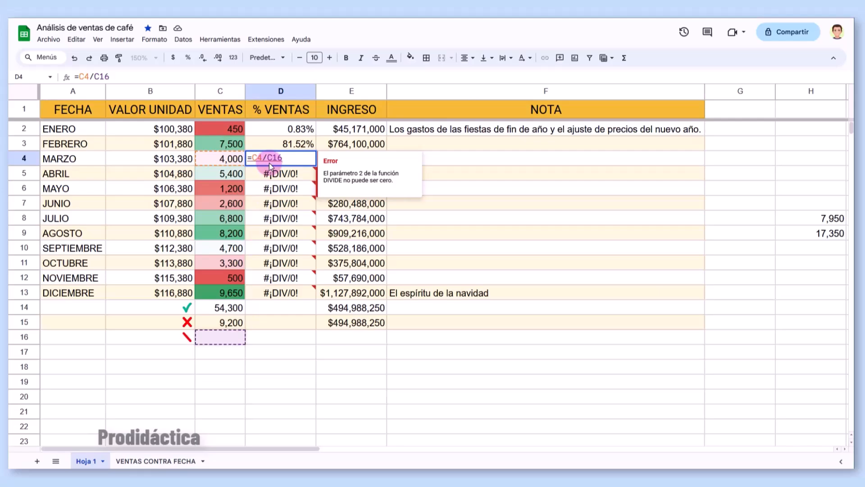
key("Return")
double_click(274, 218)
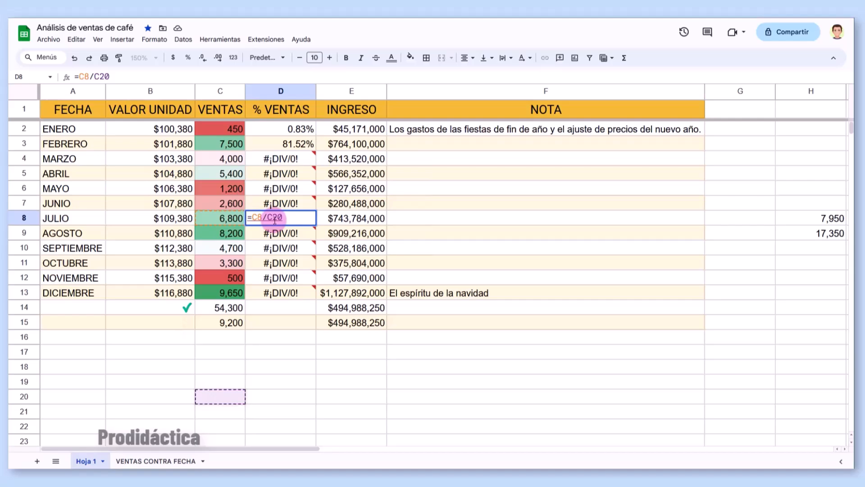
left_click(336, 130)
double_click(336, 130)
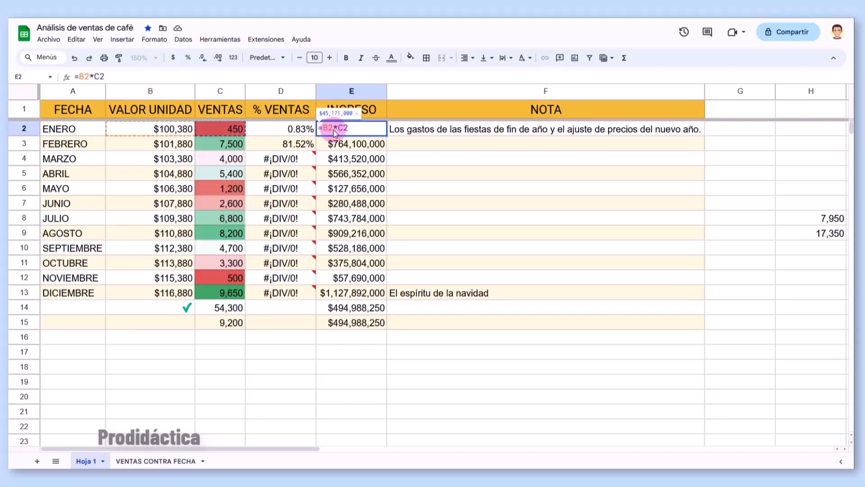
double_click(333, 147)
double_click(332, 190)
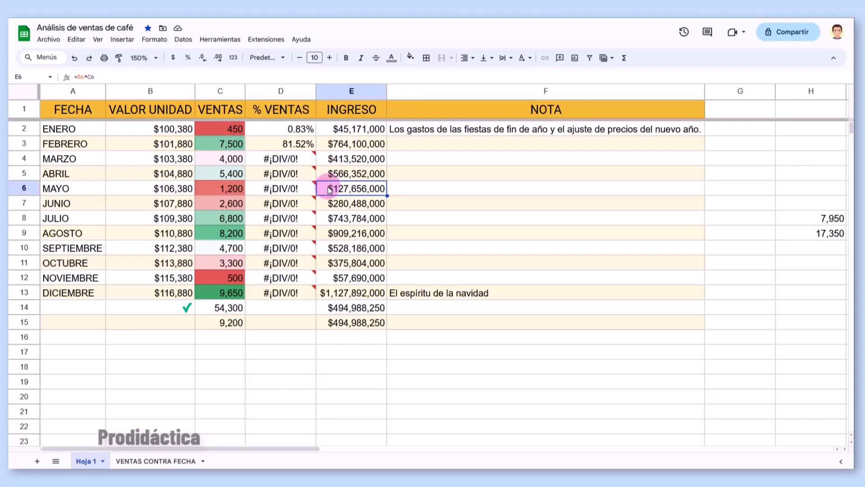
double_click(329, 234)
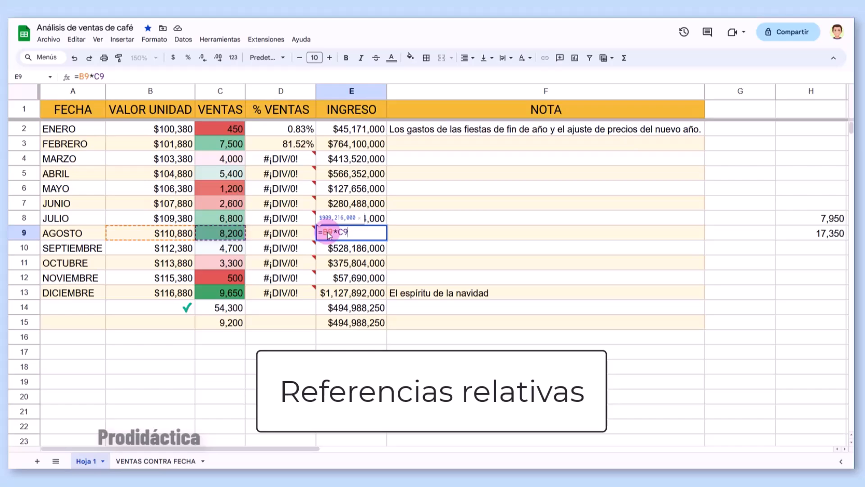
double_click(299, 129)
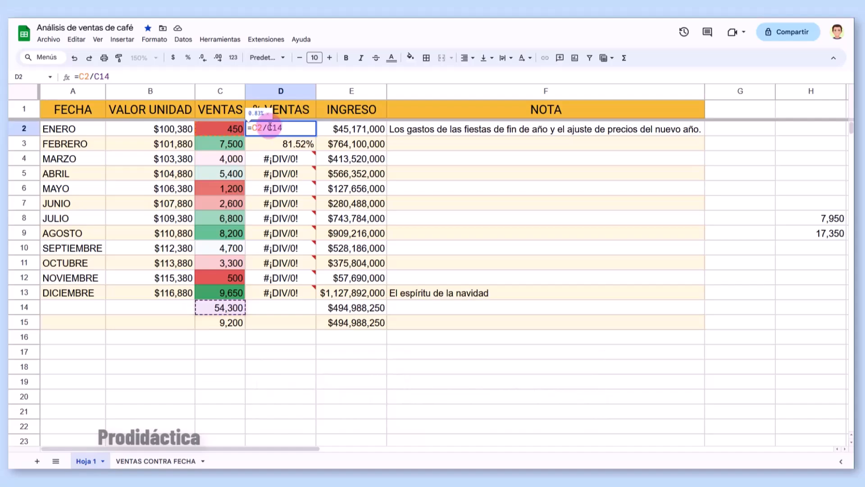
- Change D2 to =C2/$C$14 and fill the corrected formula down to D13
key("F4")
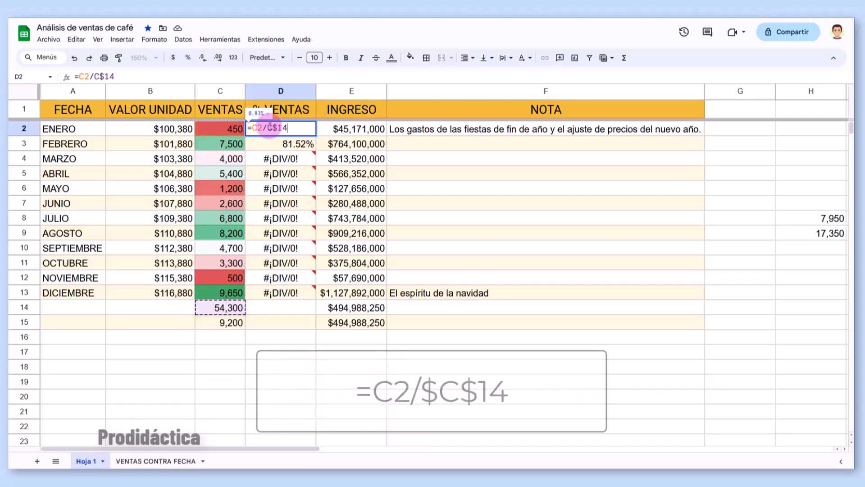
key("F4")
key("F4")
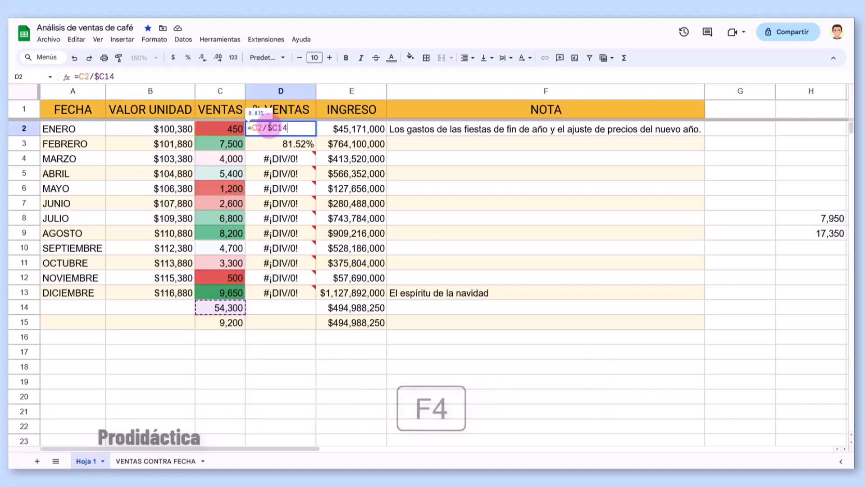
key("F4")
key("F4")
key("F4")
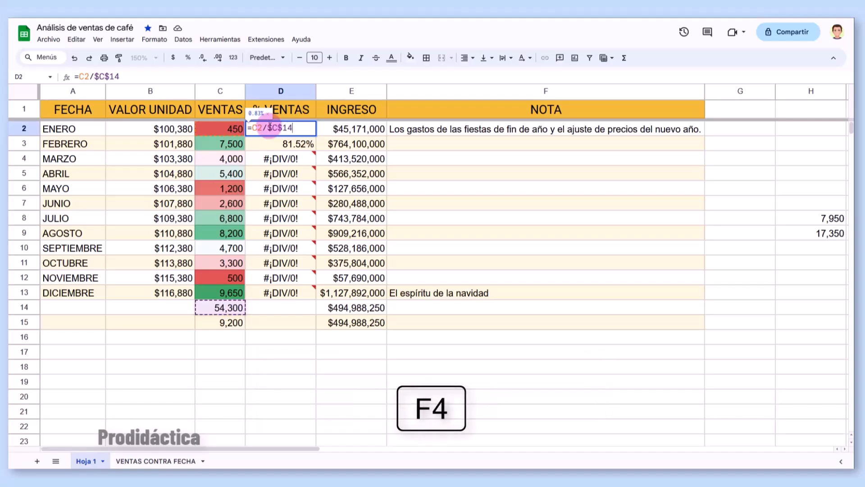
key("F4")
key("F4")
key("F4")
key("Return")
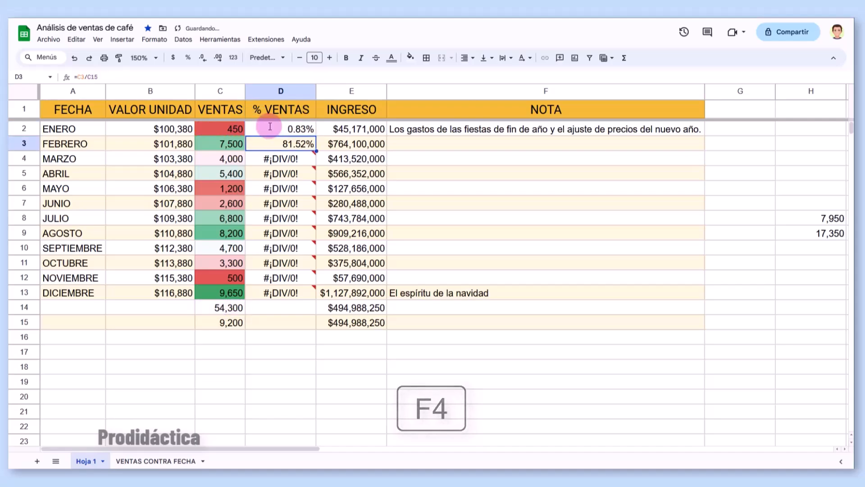
left_click(298, 129)
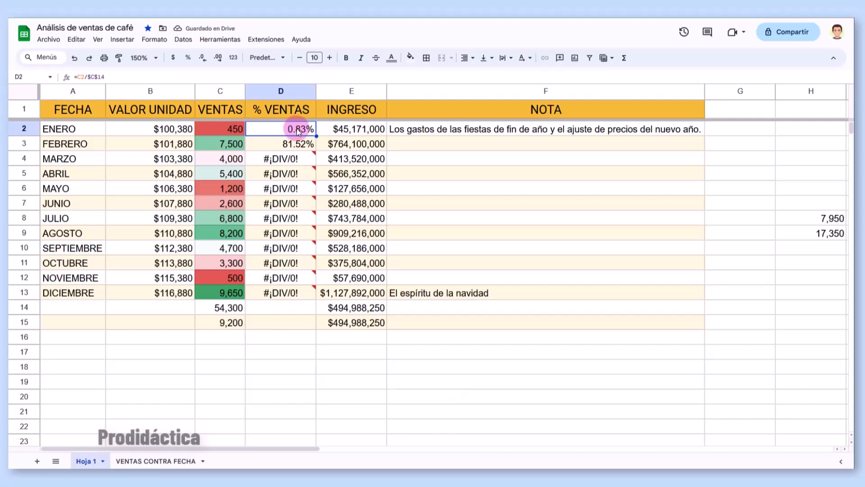
left_click_drag(315, 135, 298, 293)
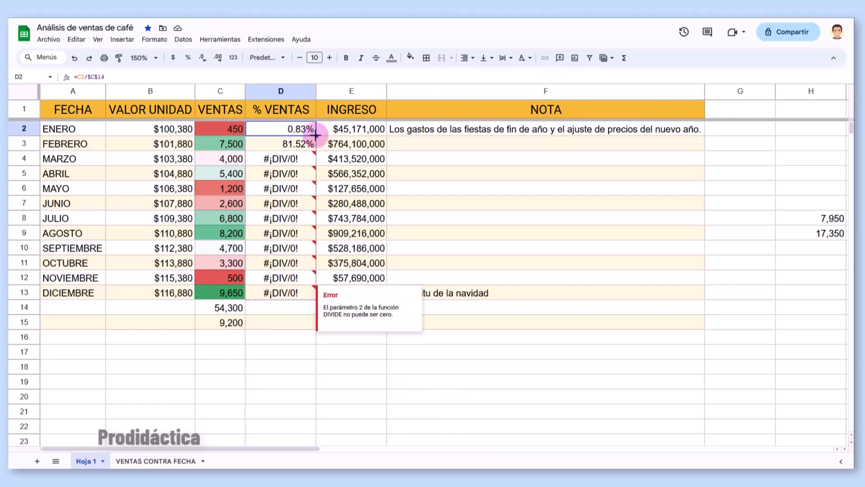
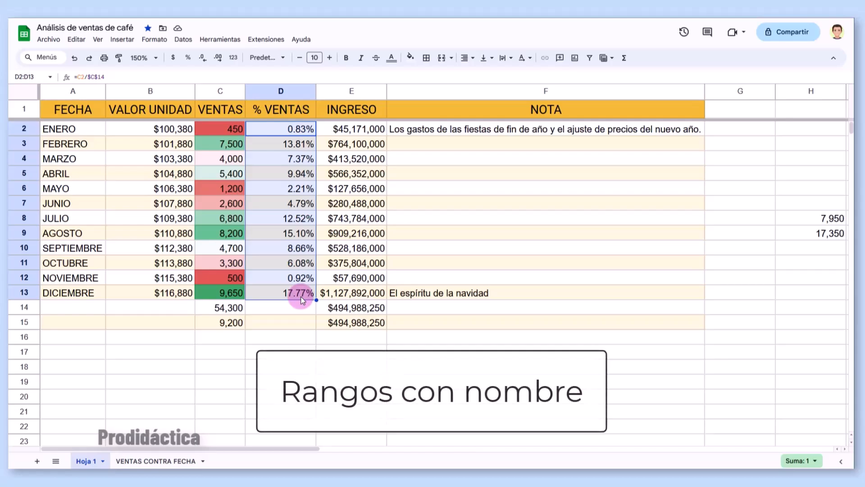
- Name cell C14 (54,300) 'SumaVentas' through Datos > Rangos con nombre
left_click(239, 307)
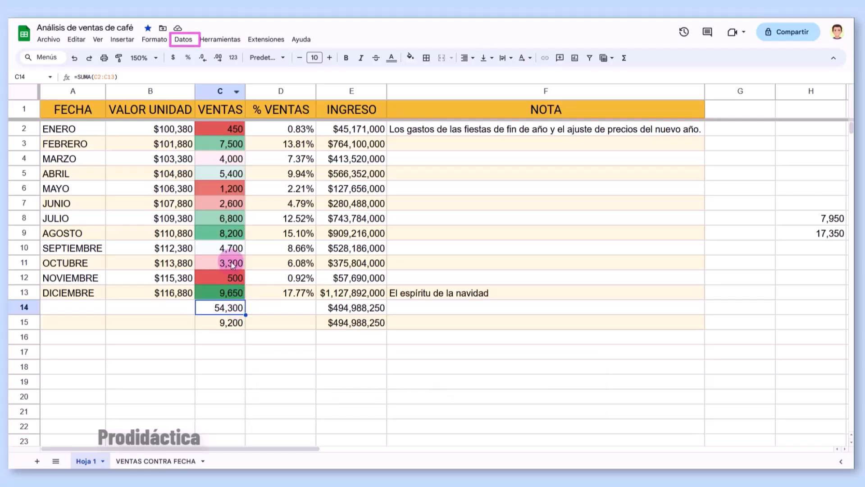
left_click(192, 40)
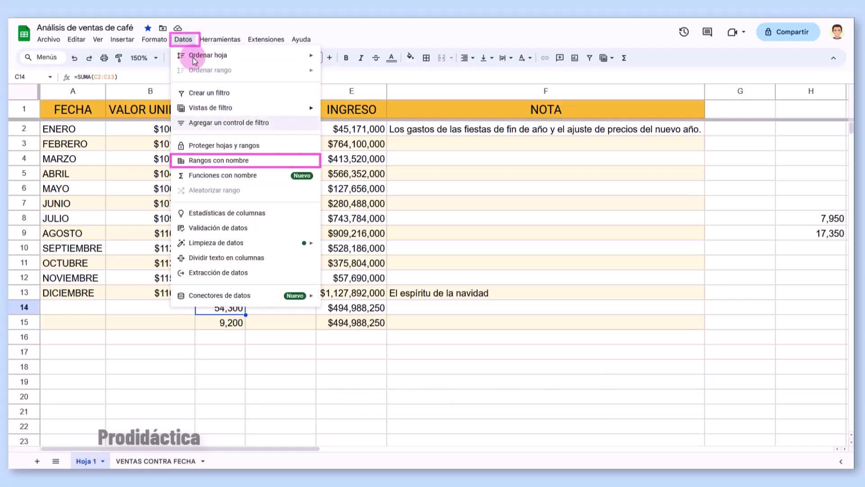
left_click(196, 161)
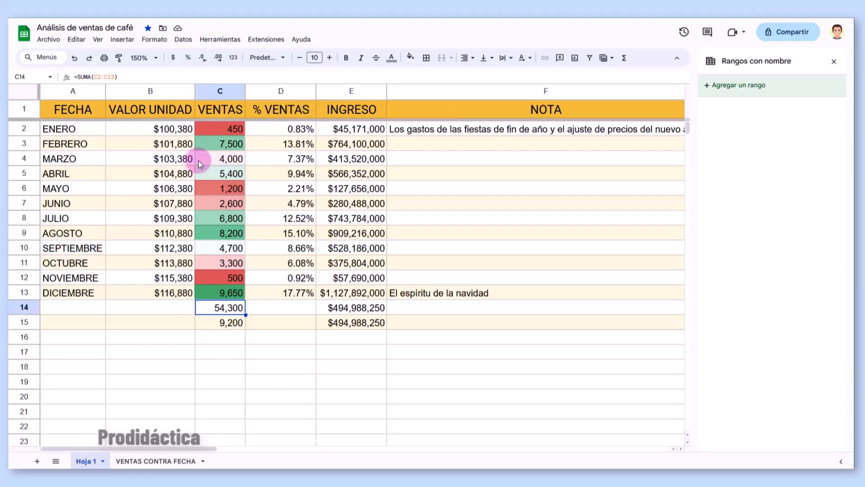
left_click(755, 90)
type("SumaVentas")
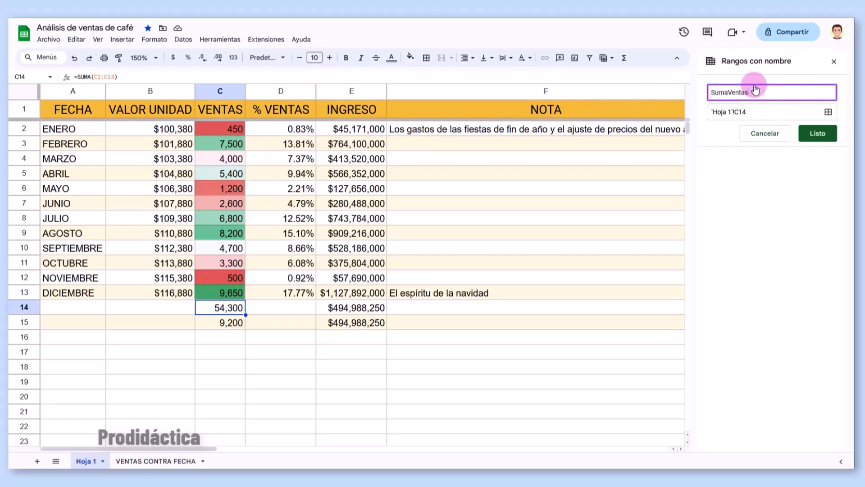
key("Tab")
key("shift+Tab")
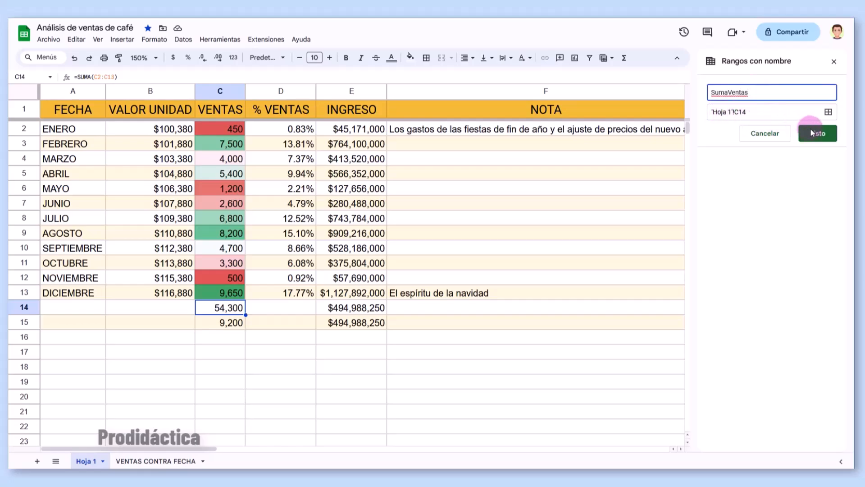
left_click(823, 131)
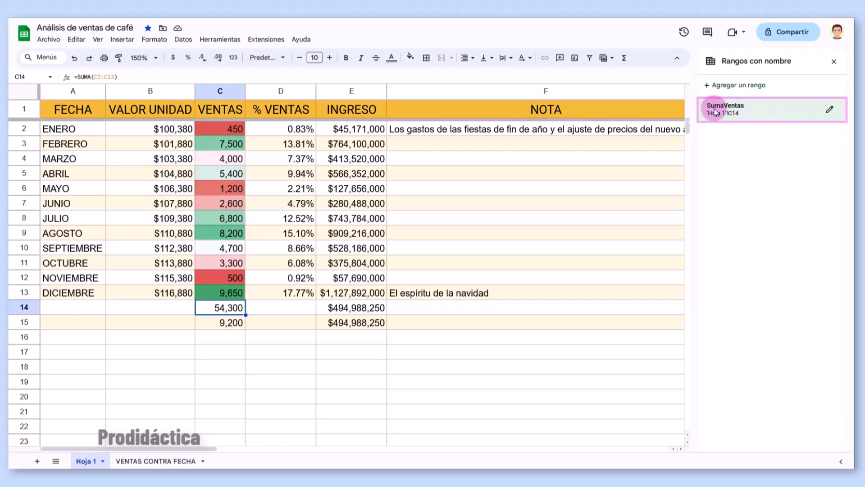
- Change D2 to =C2/SumaVentas and fill it down to D13
double_click(296, 130)
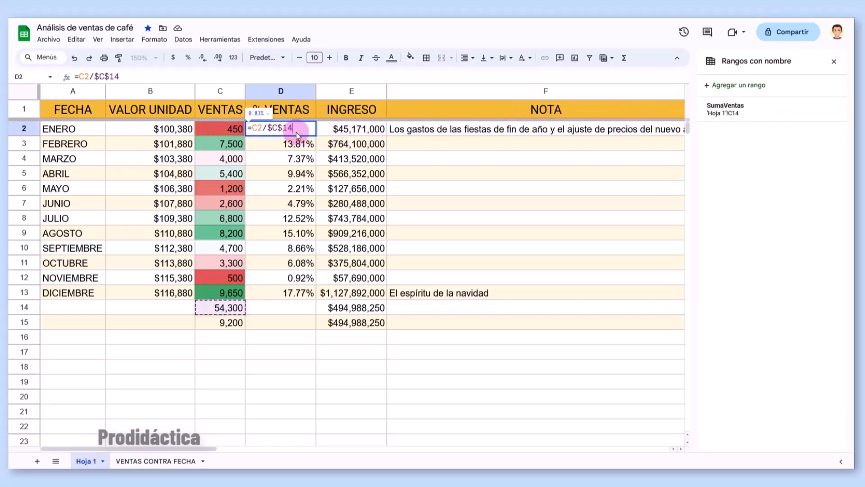
key("BackSpace")
key("BackSpace")
key("BackSpace")
key("BackSpace")
key("BackSpace")
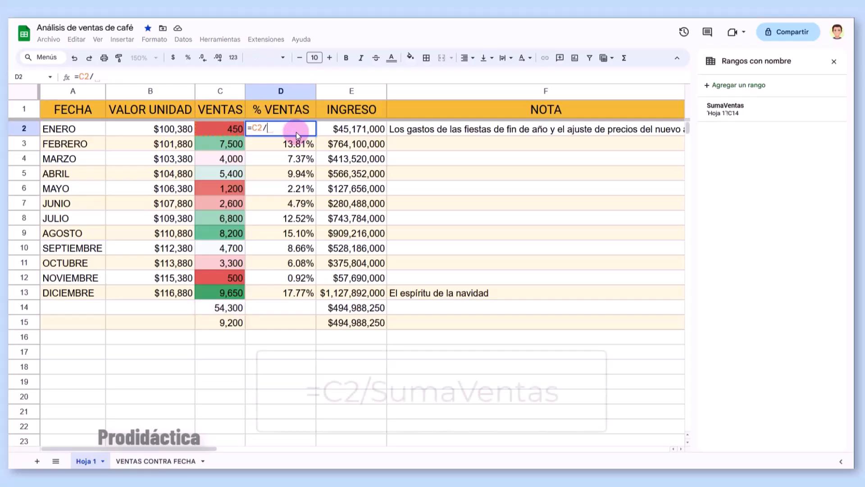
type("SumaVentas")
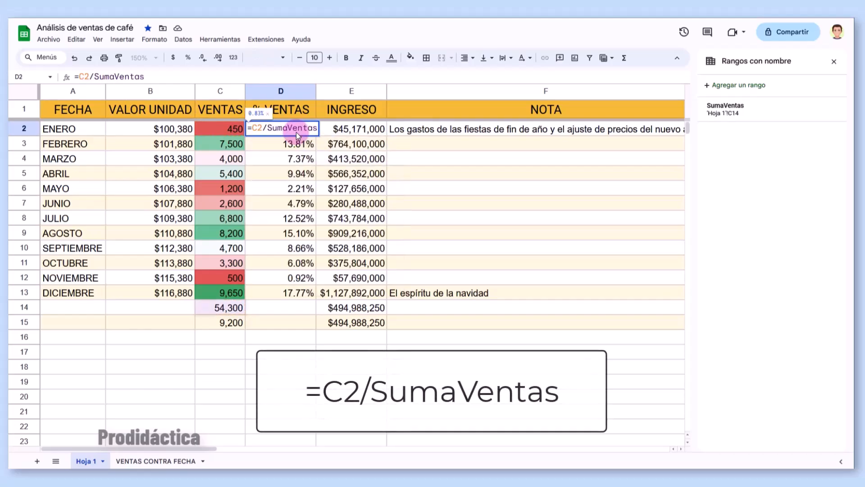
key("Return")
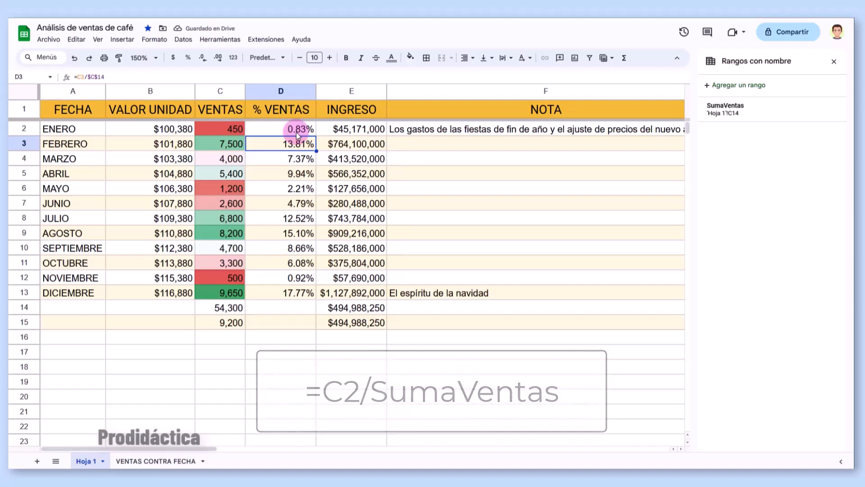
left_click_drag(317, 135, 309, 289)
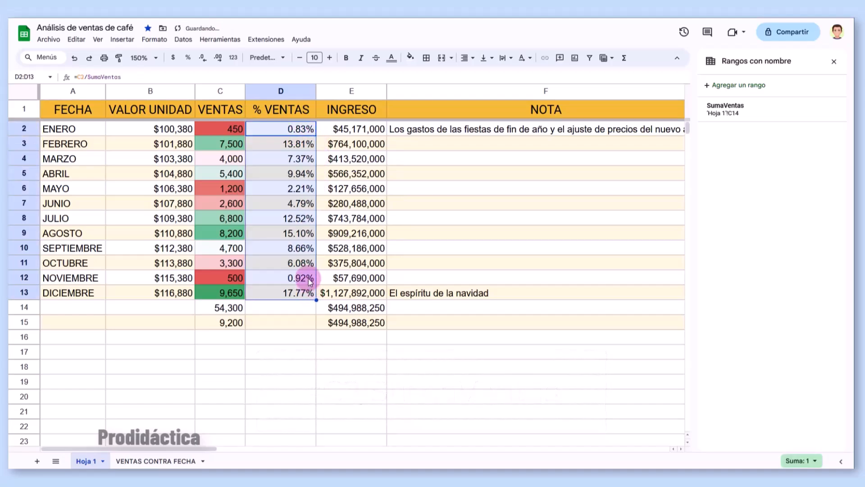
- Verify the copied SumaVentas formulas in D8 and D6, then close the named ranges panel
left_click(306, 266)
left_click(305, 233)
left_click(303, 223)
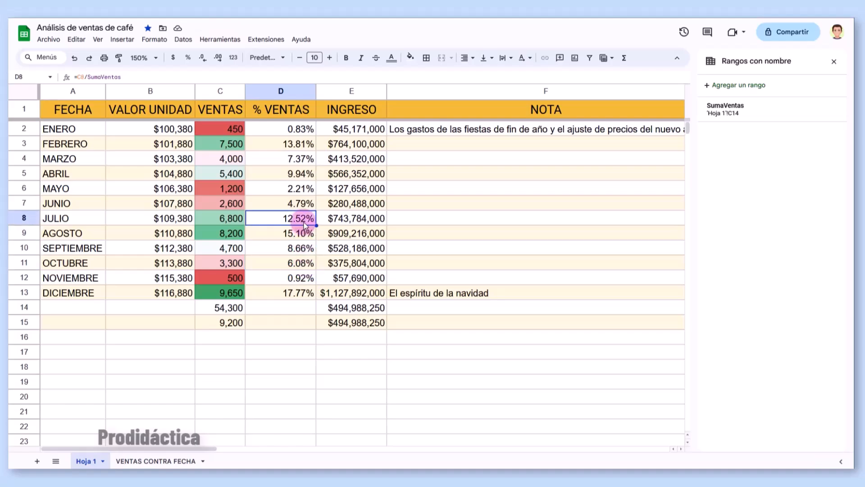
double_click(304, 223)
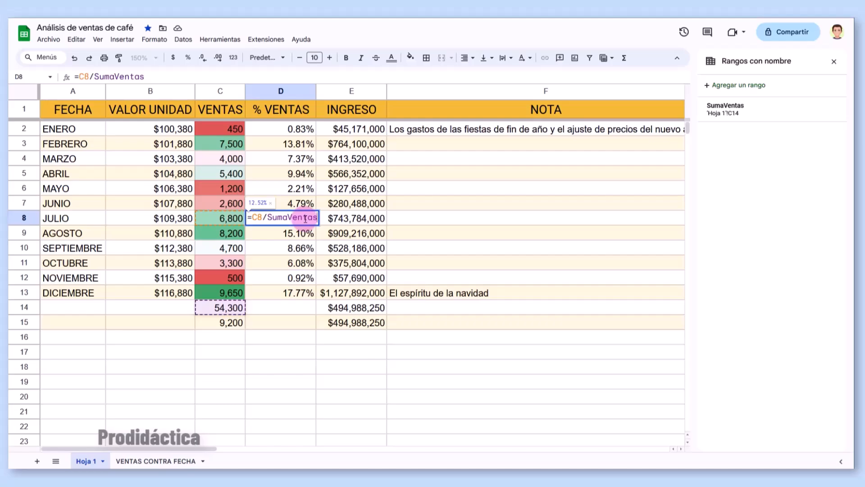
left_click(287, 189)
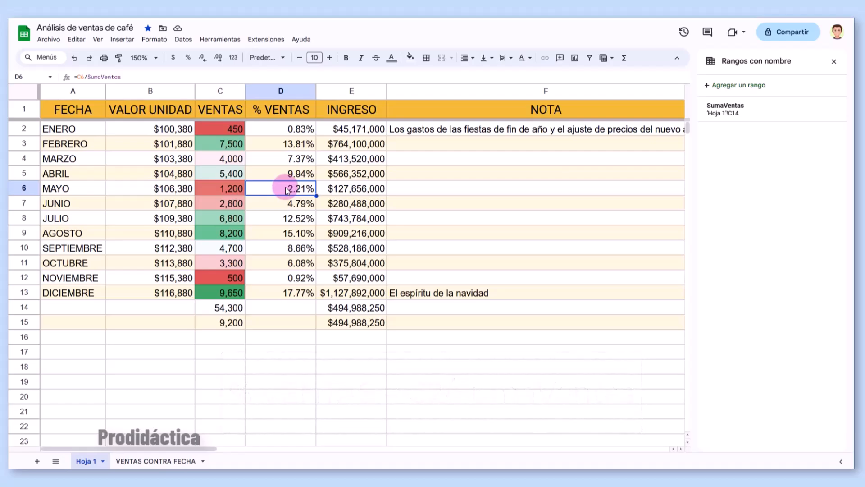
scroll(286, 190, "down", 1)
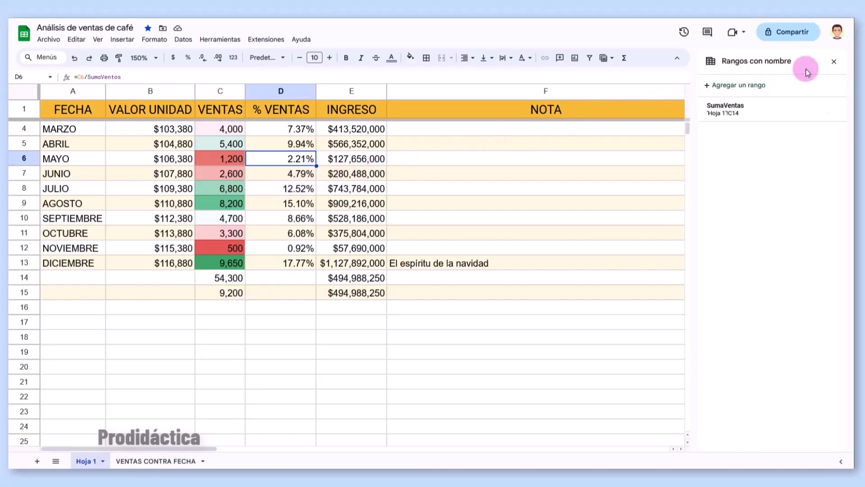
left_click(834, 62)
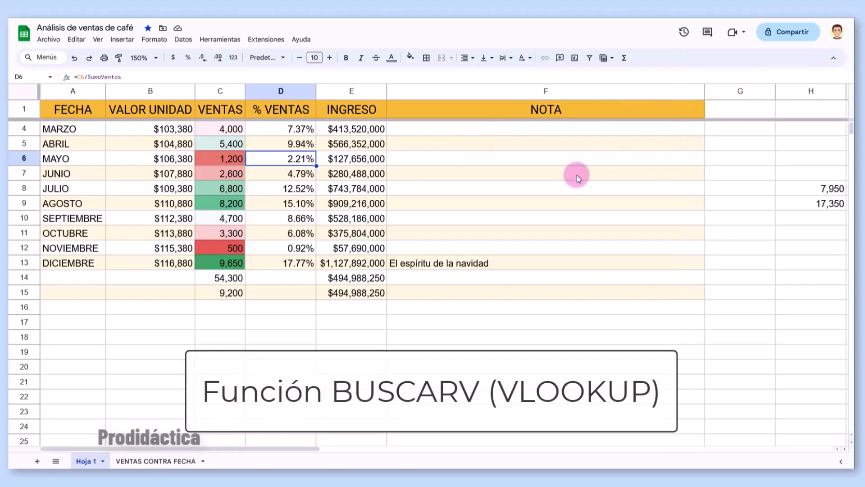
- Hide column F (NOTA) from its header menu and select cell I16
scroll(577, 174, "up", 1)
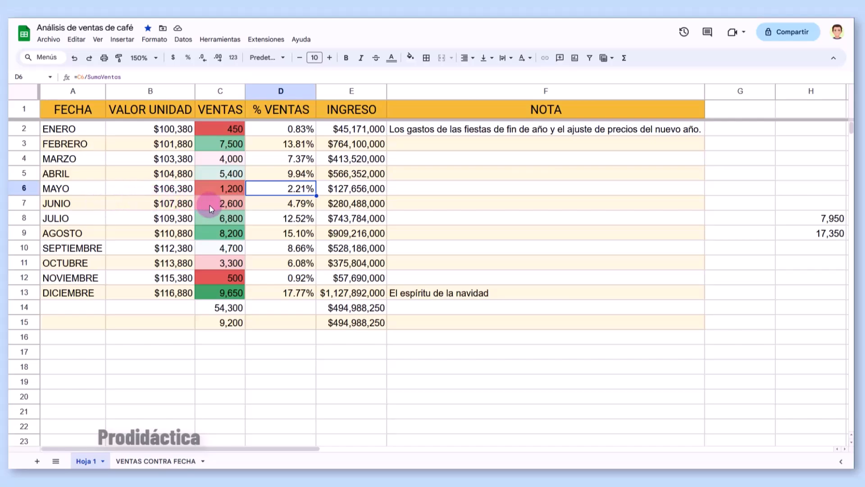
left_click(429, 92)
right_click(429, 94)
left_click(446, 232)
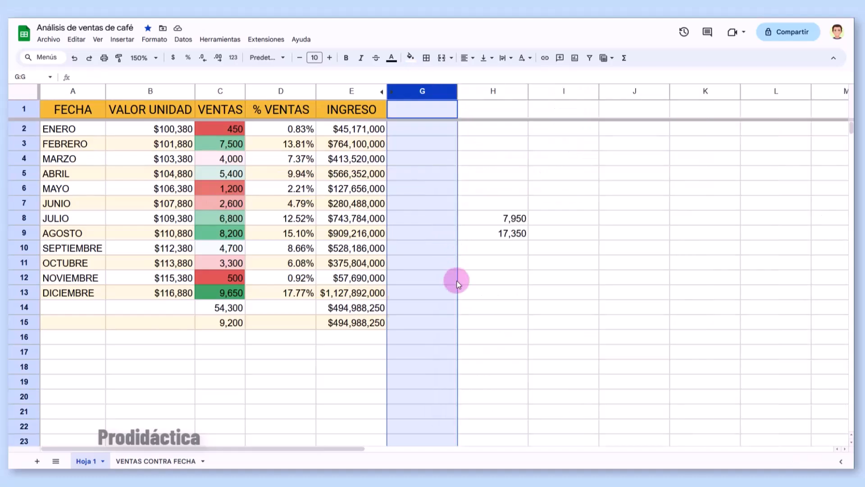
left_click(564, 336)
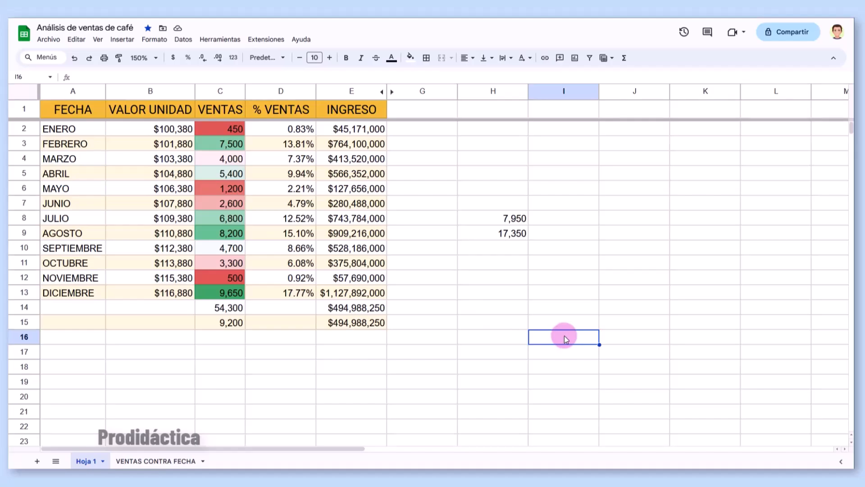
- Enter =BUSCARV("JUNIO",A2:E13,3,FALSO) in I16, returning 2,600
type("=B")
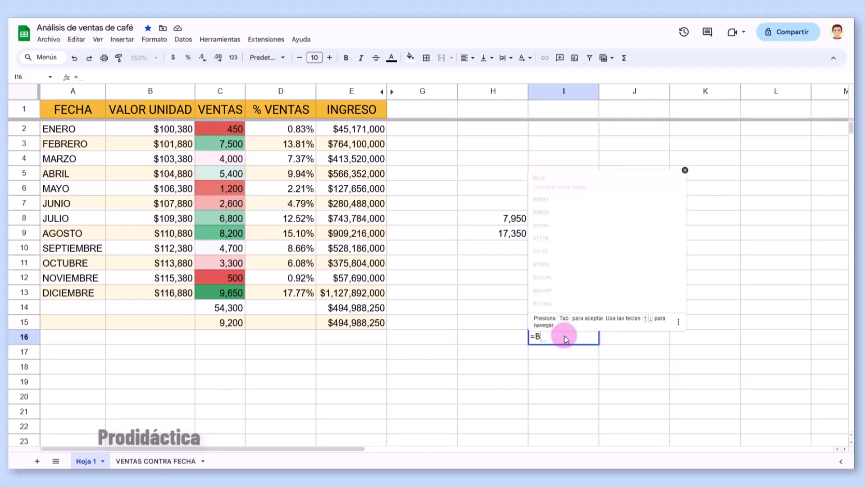
type("USCARV")
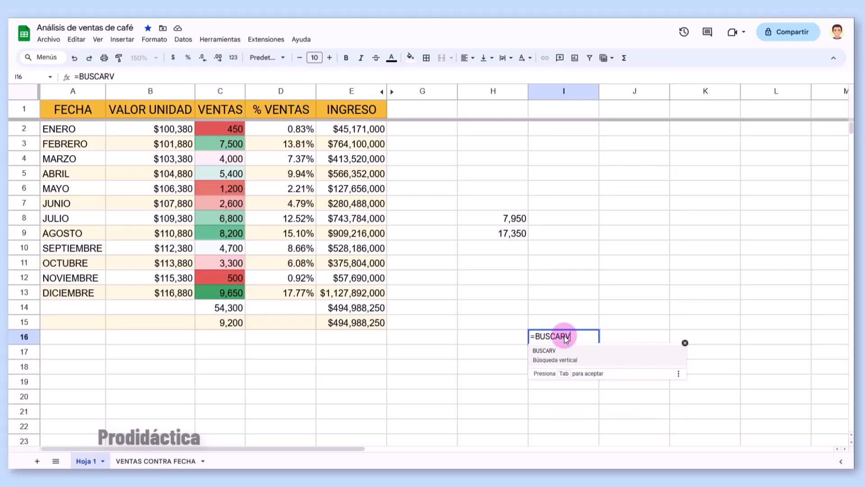
left_click(563, 352)
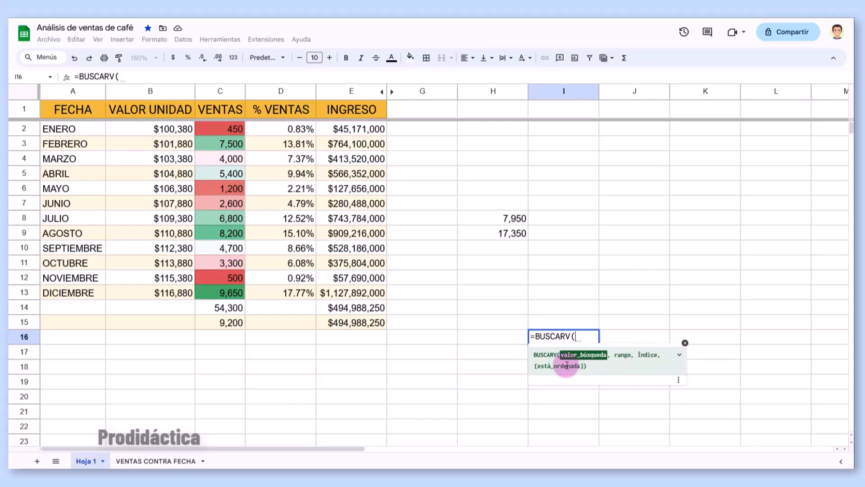
type("\"JUNIO\"")
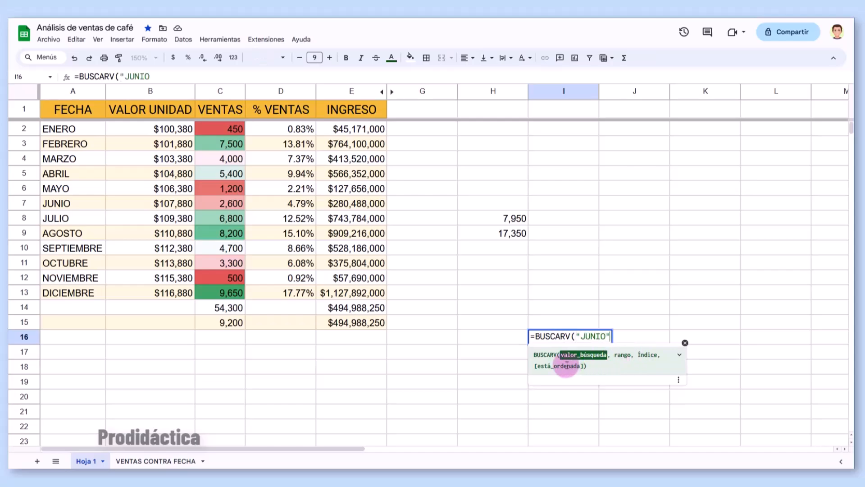
type(",")
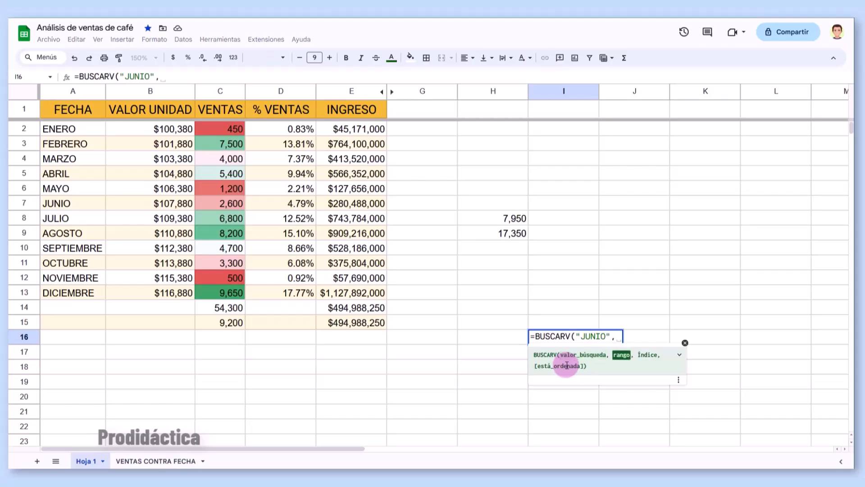
left_click(67, 132)
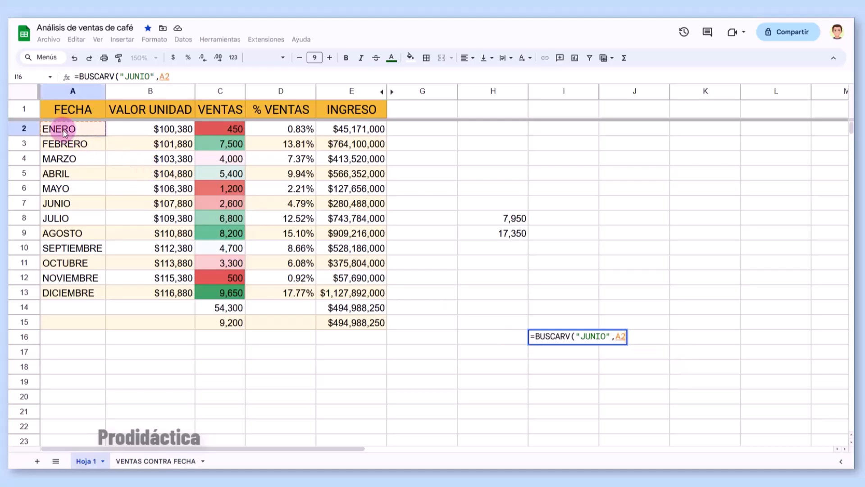
left_click_drag(68, 139, 343, 293)
type(",")
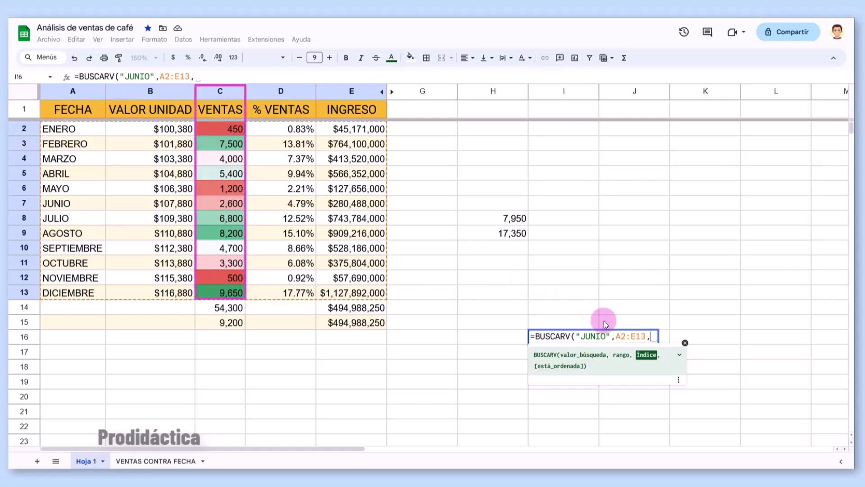
type("3,")
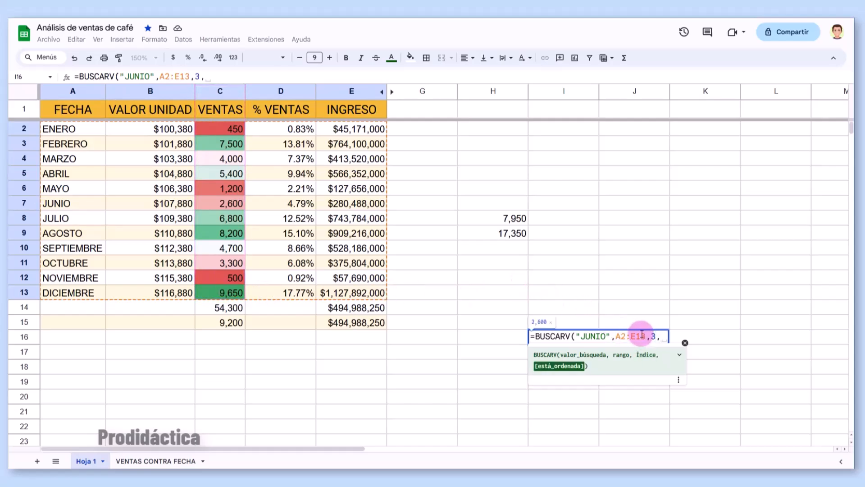
type(" FALSO")
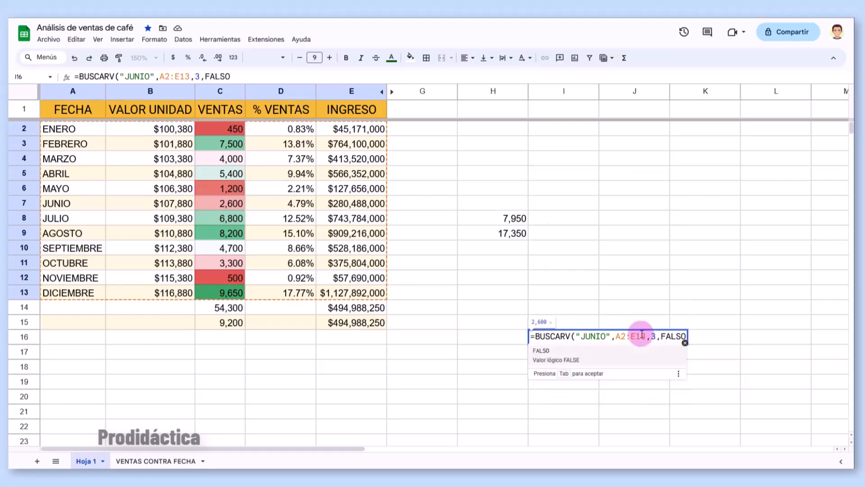
type(")")
key("Return")
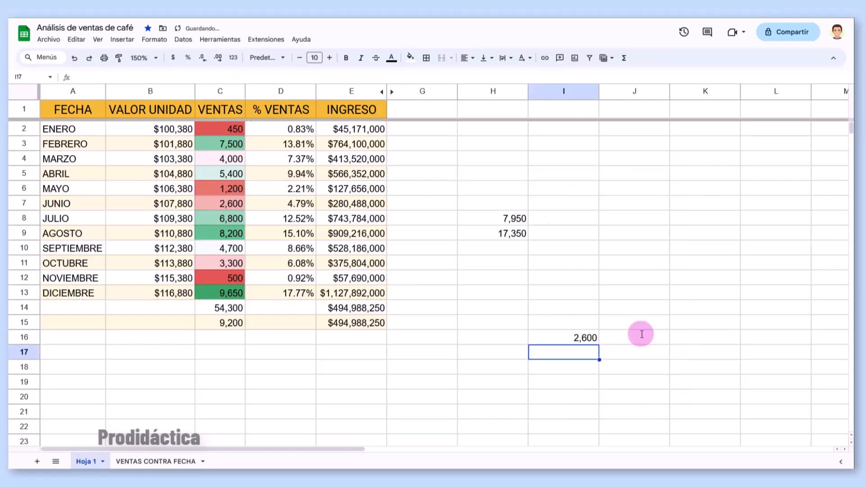
- Replace JUNIO with MAYO in the I16 formula so it returns 1,200
left_click(573, 341)
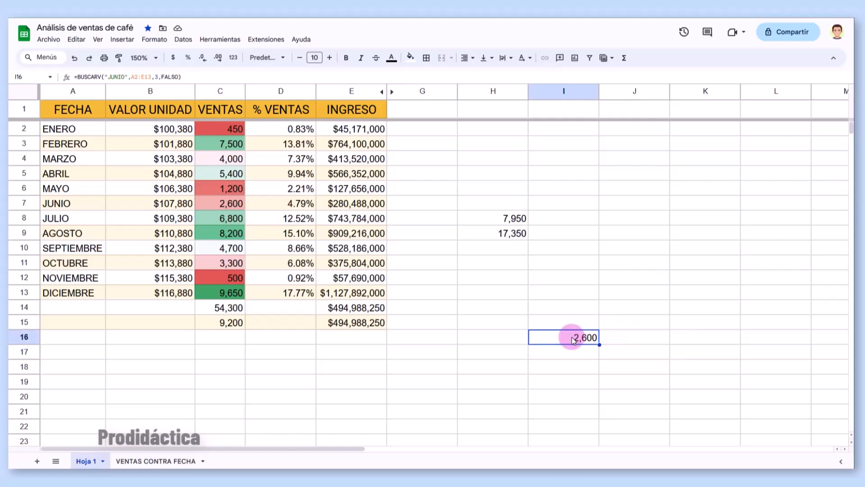
double_click(573, 340)
left_click(582, 338)
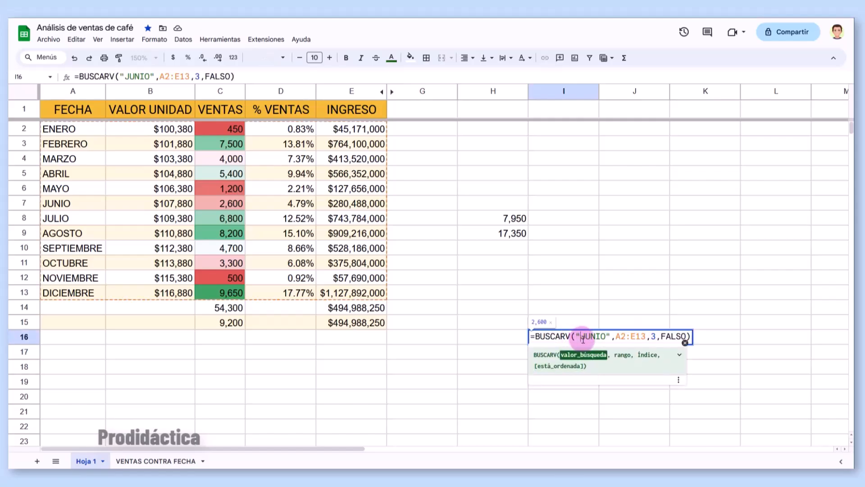
double_click(583, 337)
type("MAYO")
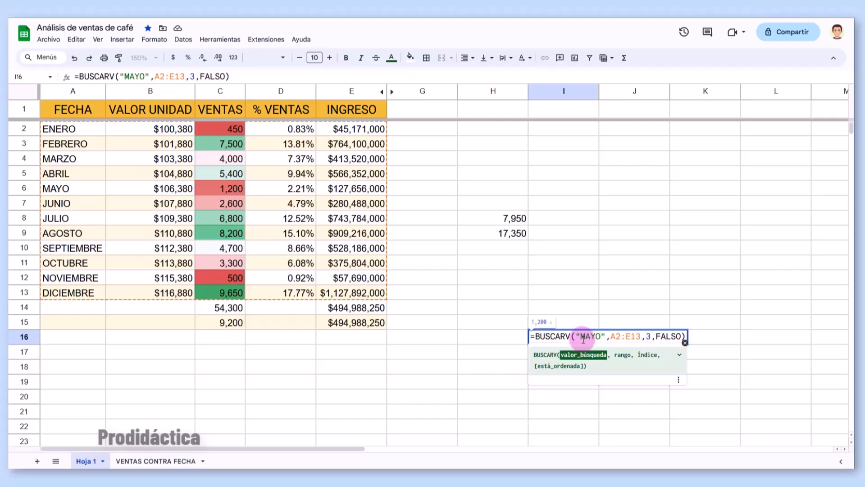
key("Return")
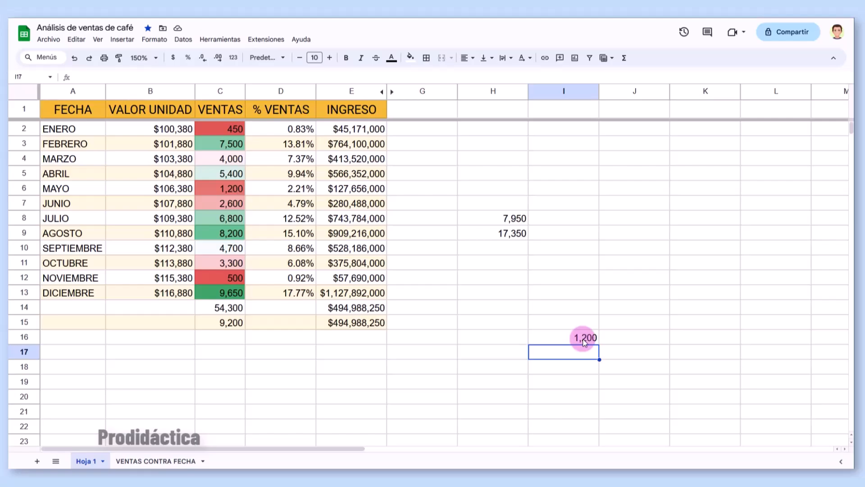
- Label H15 as MES and H16 as VENTAS
left_click(500, 327)
type("MES")
key("Return")
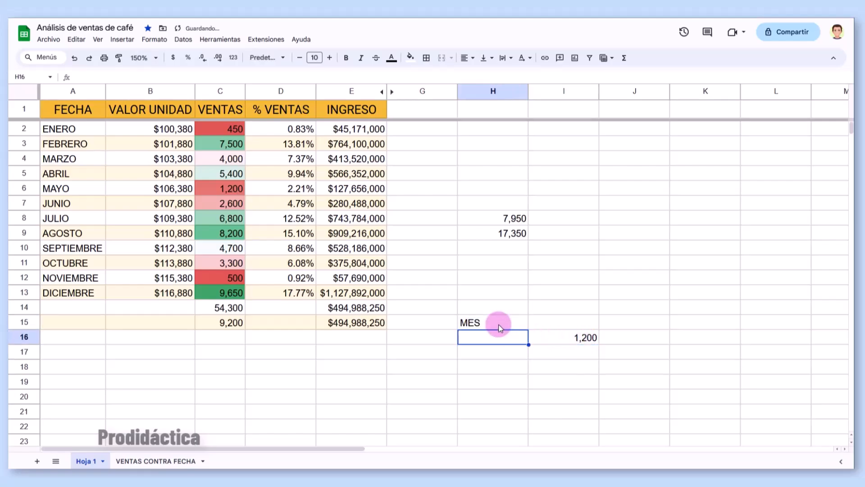
type("VENTAS")
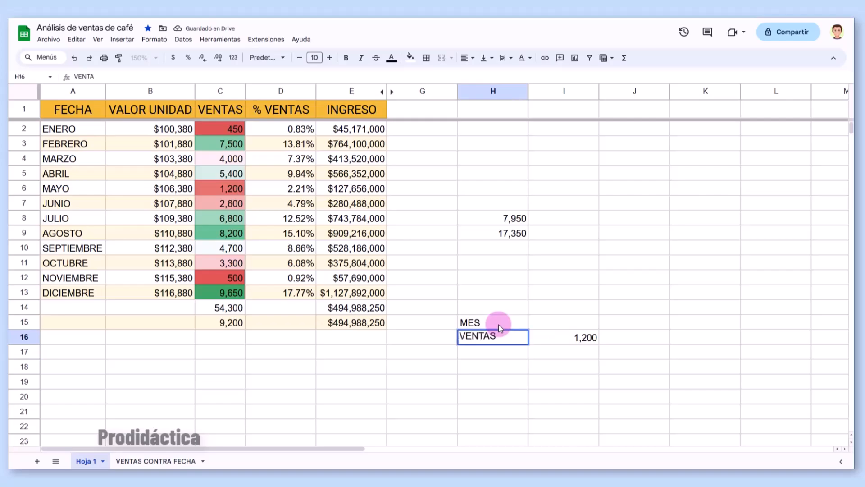
key("Return")
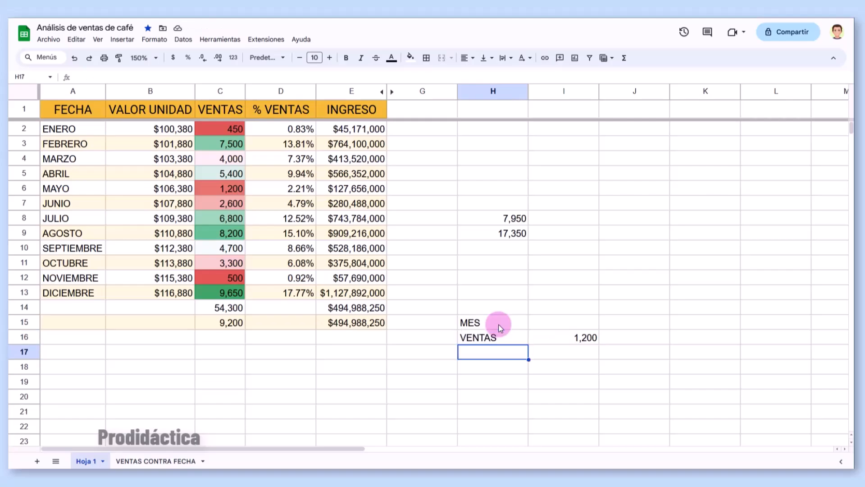
- Replace "MAYO" in I16's lookup with the cell reference I15
double_click(584, 337)
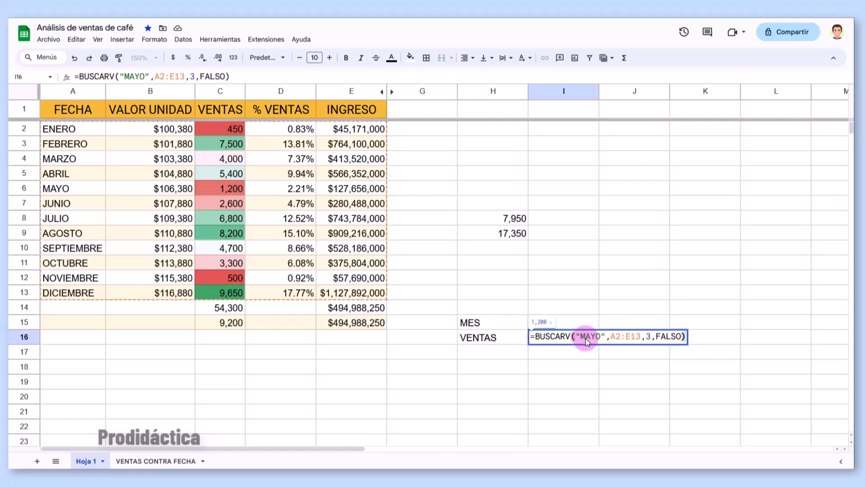
left_click_drag(576, 337, 604, 337)
type("I15")
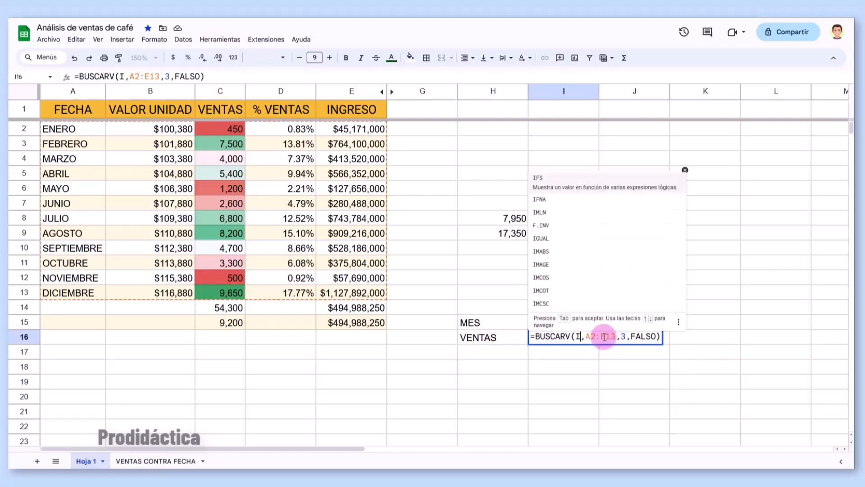
key("Return")
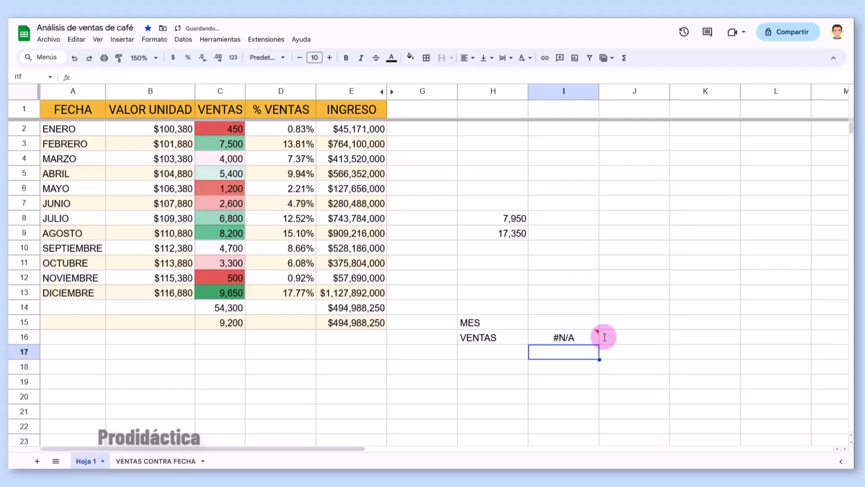
mouse_move(588, 346)
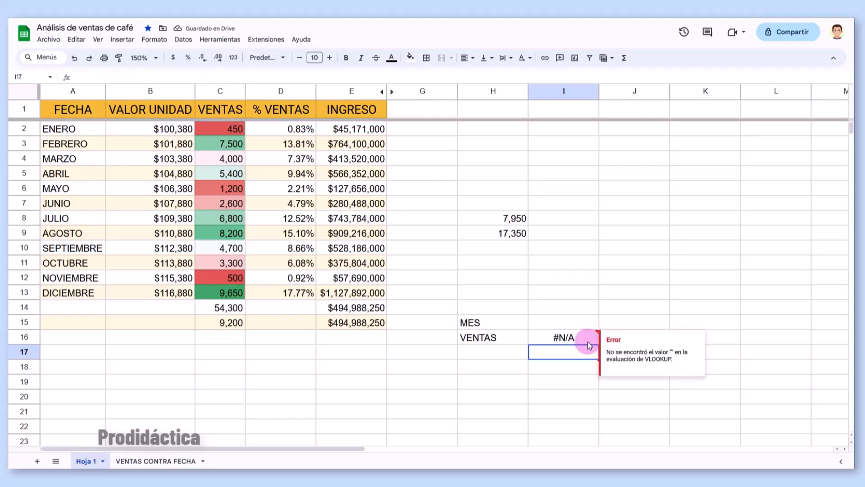
- Test months enero and mayo in I15, finishing with marzo so I16 shows 4,000
left_click(573, 323)
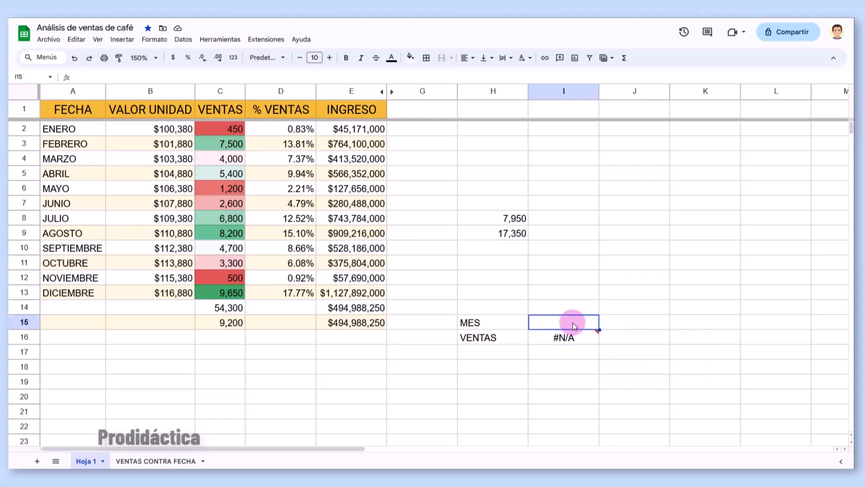
type("enero")
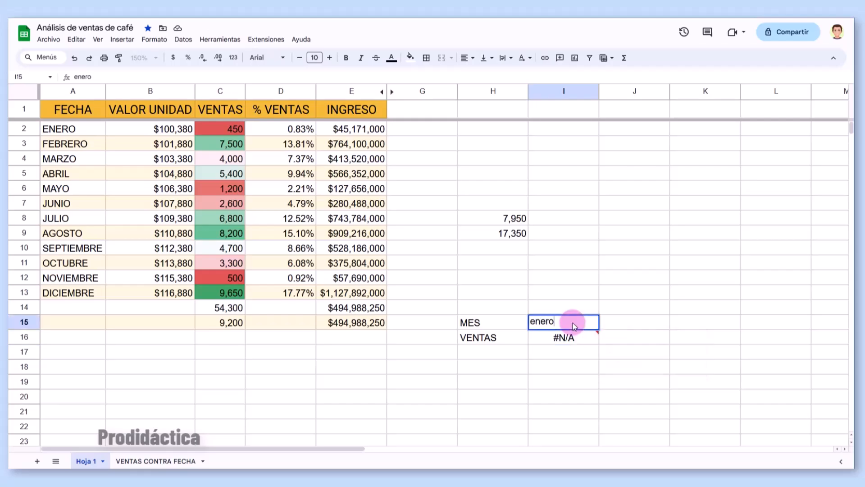
key("Return")
left_click(572, 323)
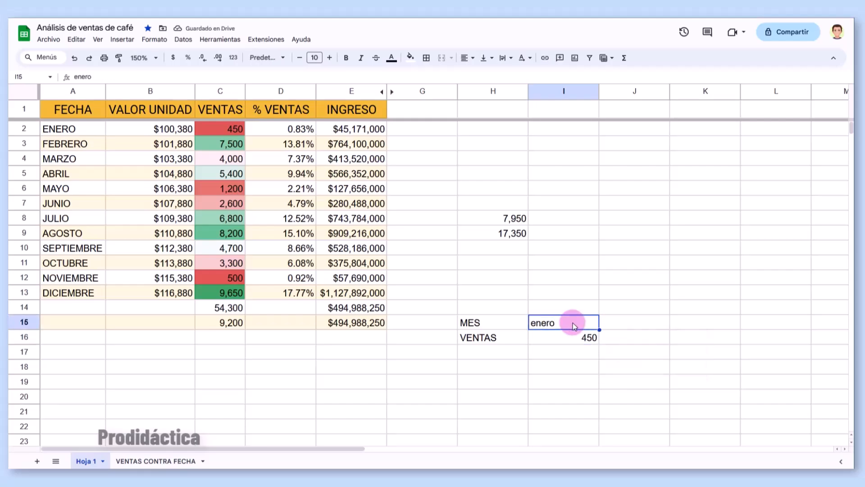
type("mayo")
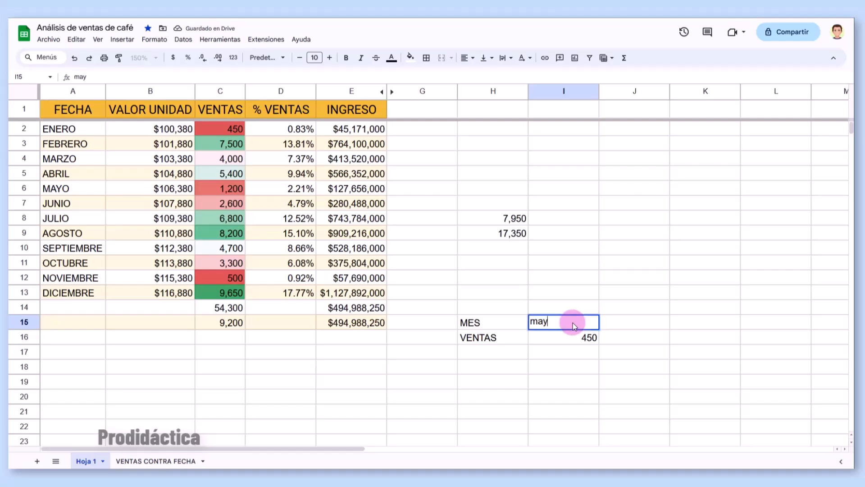
key("Return")
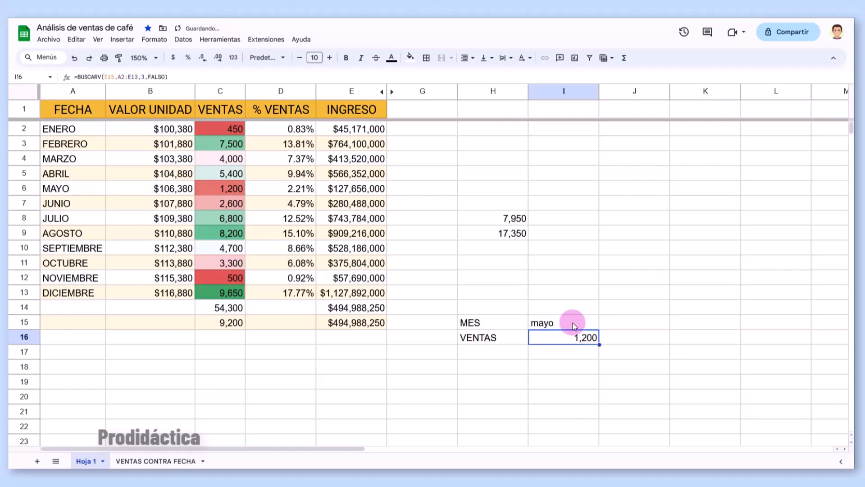
left_click(572, 322)
type("marzo")
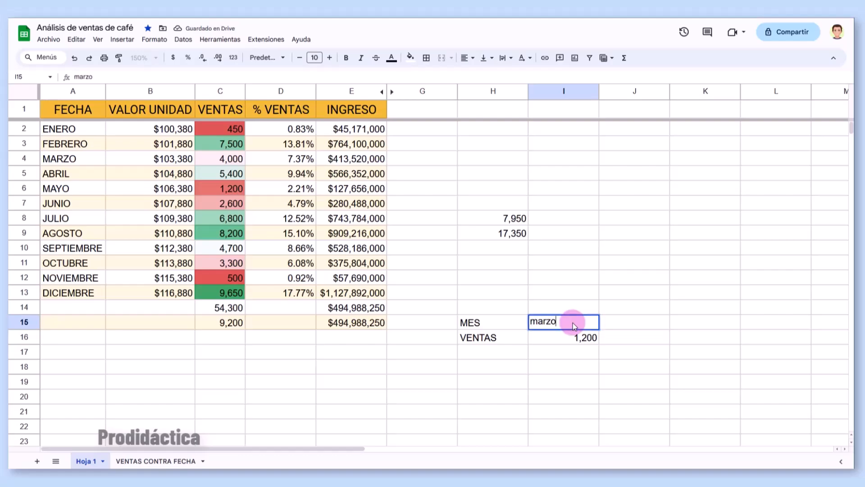
key("Return")
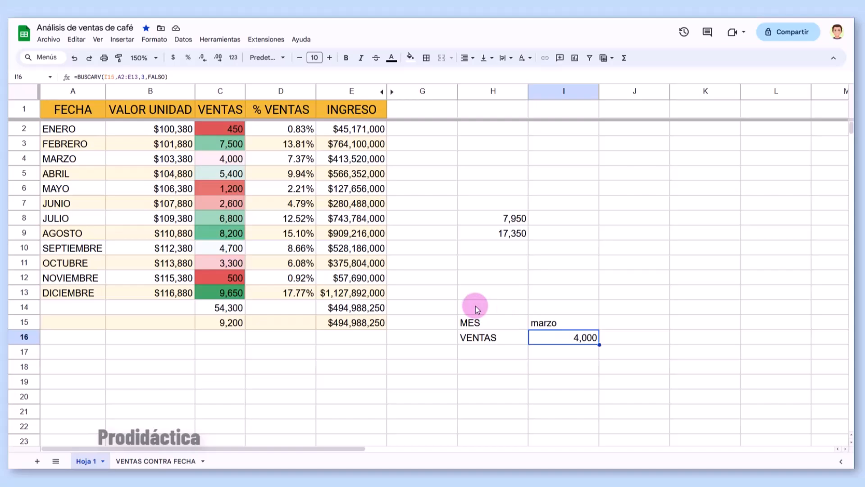
- Cut block H8:I16 and paste it at A1 of a new sheet, Hoja 2
left_click_drag(466, 224, 580, 337)
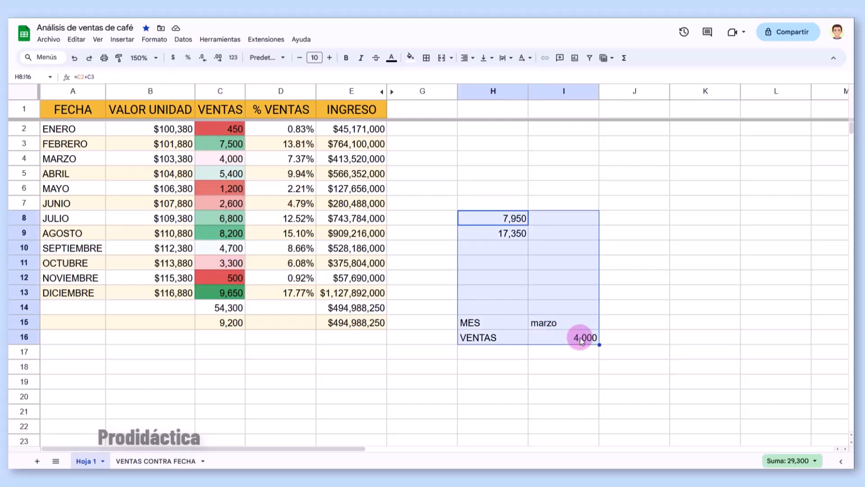
key("ctrl+c")
key("ctrl+x")
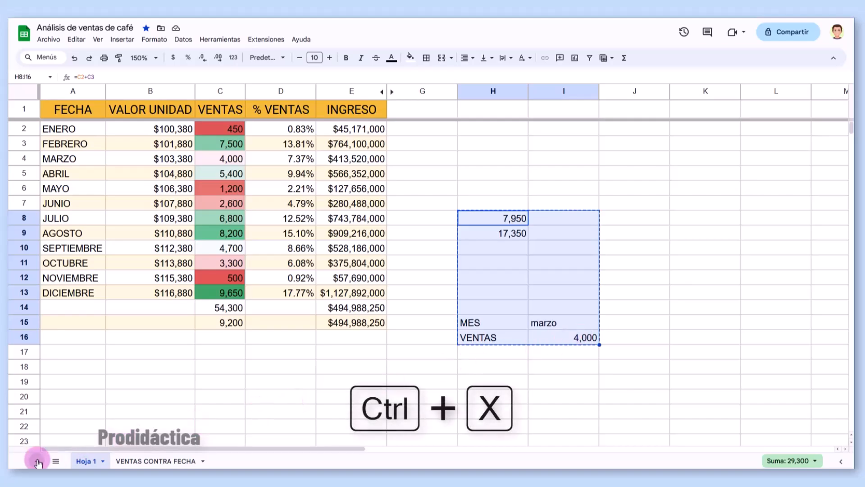
left_click(37, 461)
key("ctrl+v")
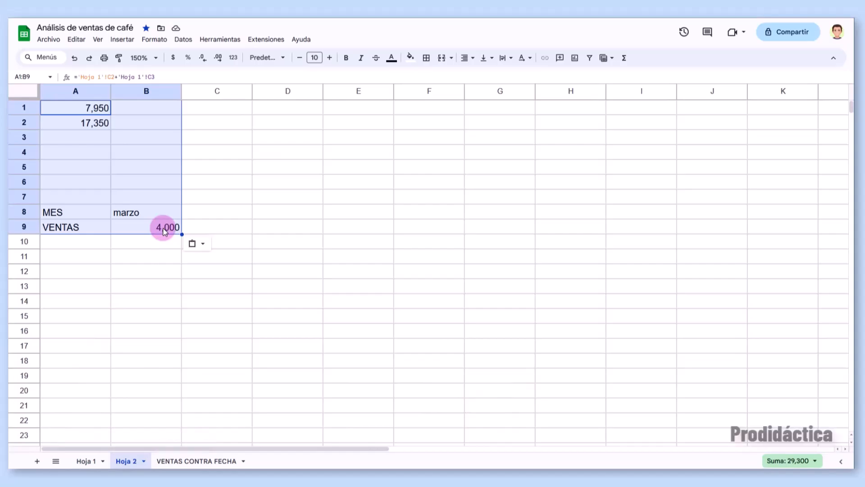
- Verify the moved formulas in B9 and A1 still reference Hoja 1
left_click(165, 231)
double_click(164, 229)
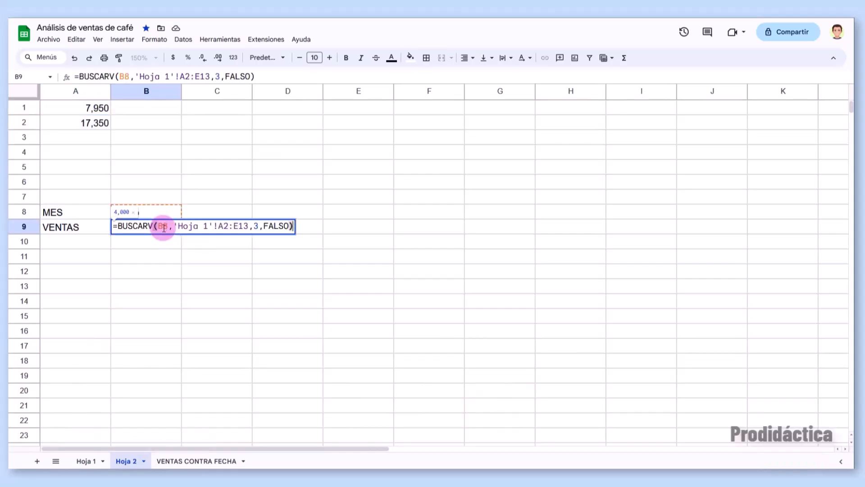
double_click(93, 109)
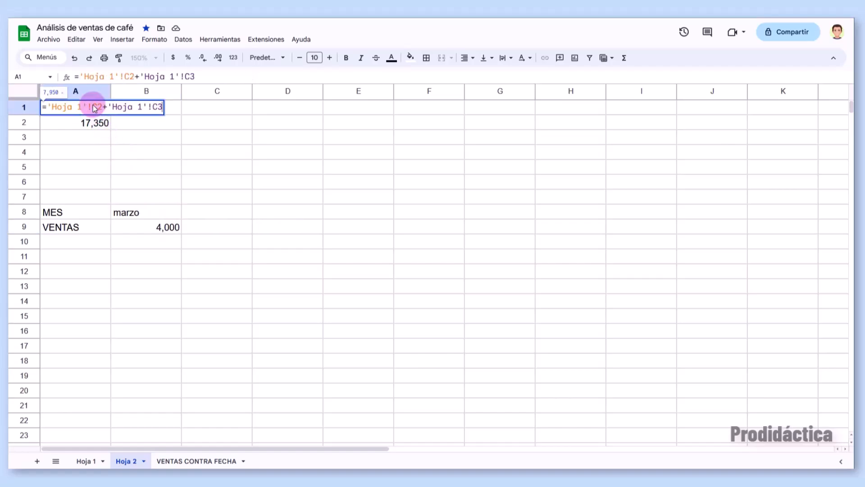
left_click(138, 172)
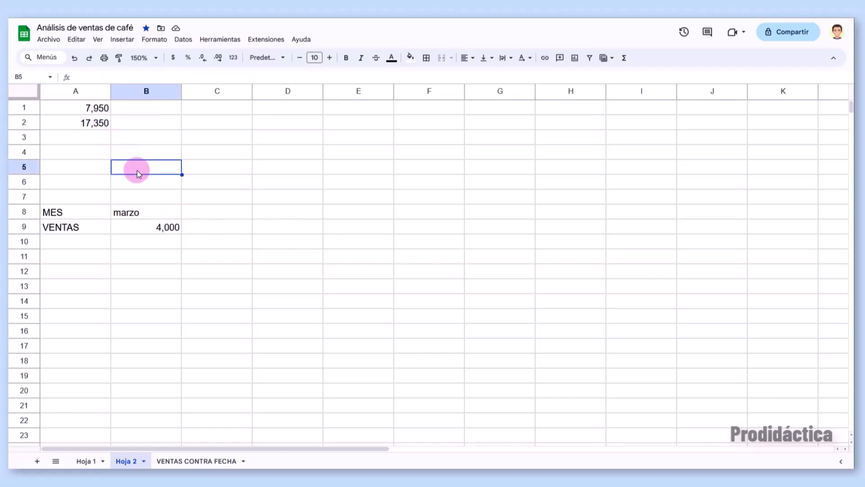
- Rename the Hoja 2 tab to Ejemplos
double_click(128, 461)
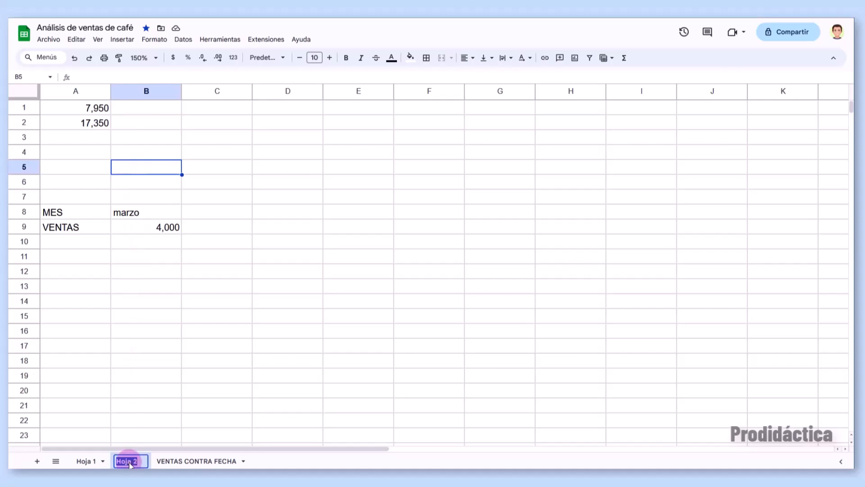
type("Ejemplos")
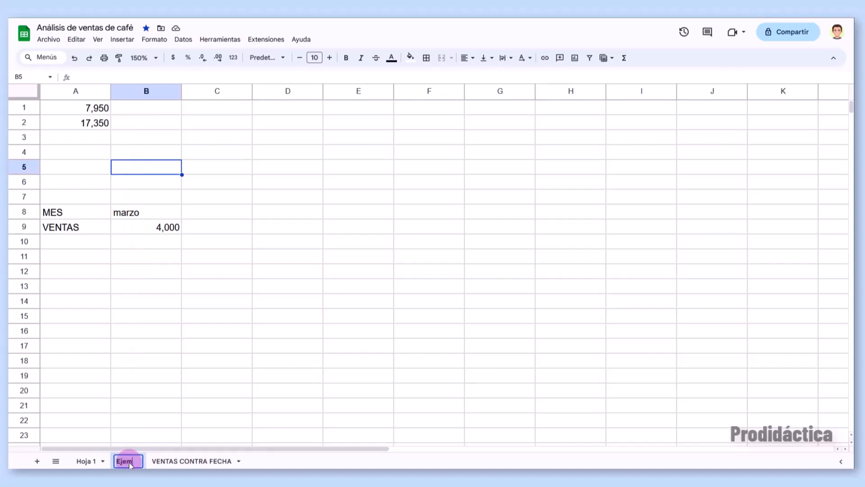
key("Return")
mouse_move(130, 463)
left_mouse_down()
mouse_move(92, 462)
mouse_move(136, 467)
left_mouse_up()
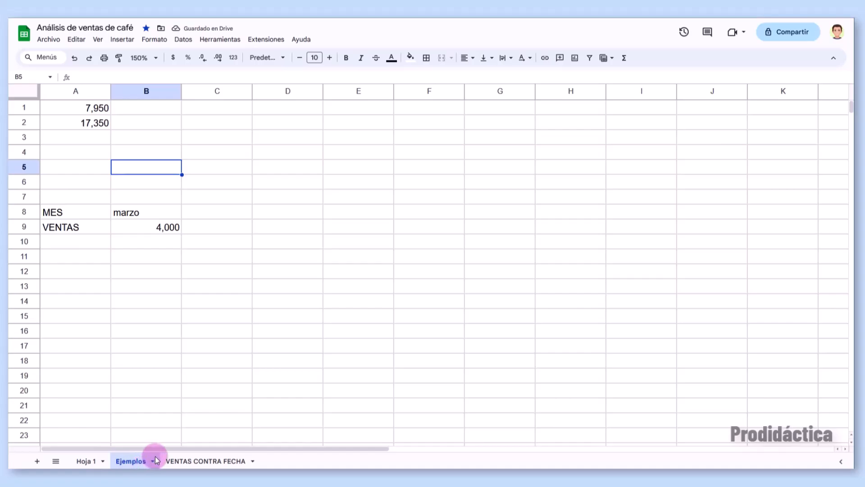
- Return to Hoja 1 using the all-sheets list
left_click(152, 462)
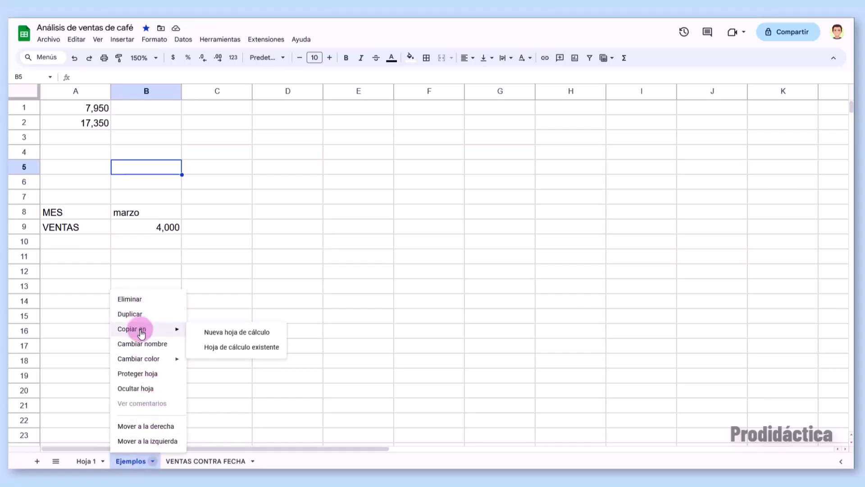
mouse_move(142, 360)
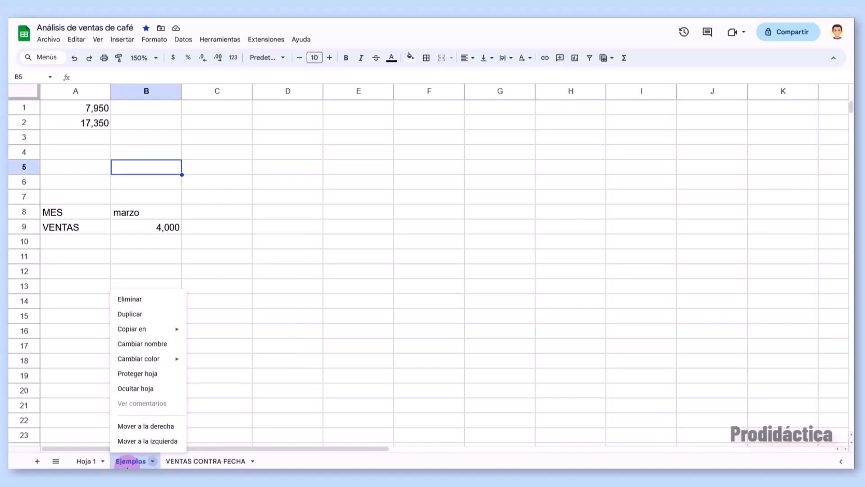
left_click(55, 460)
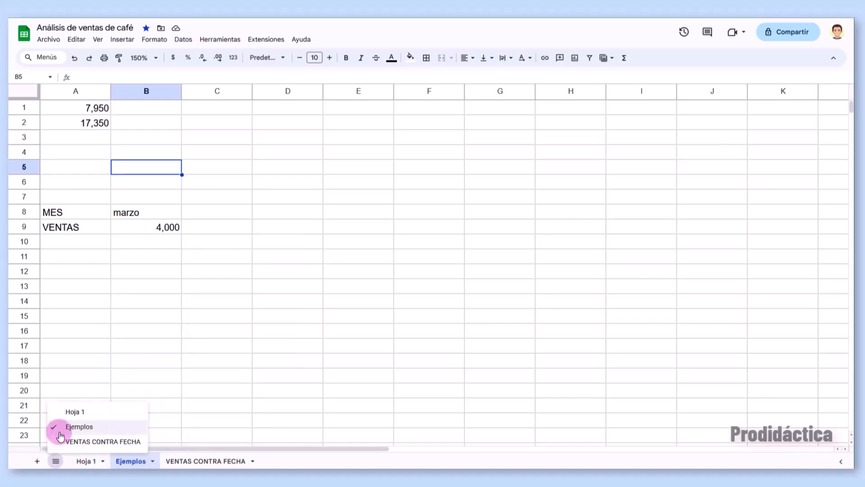
left_click(63, 412)
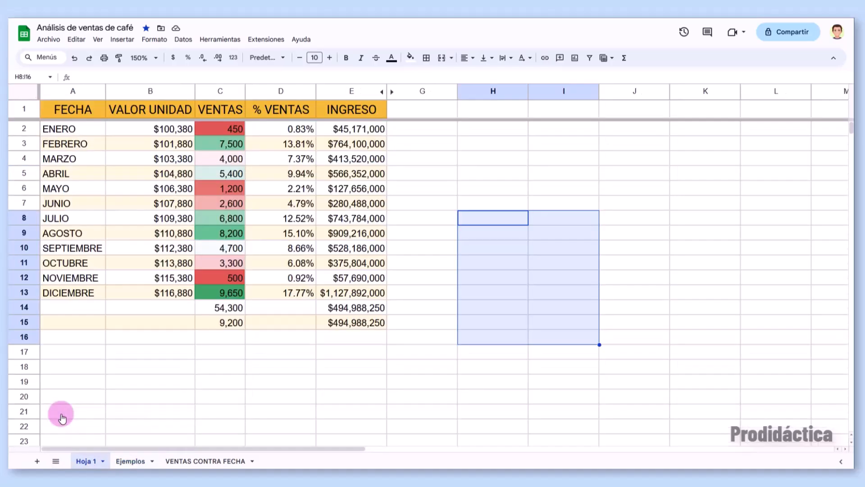
- Create a filter on the sales table A1:E13
left_click(190, 366)
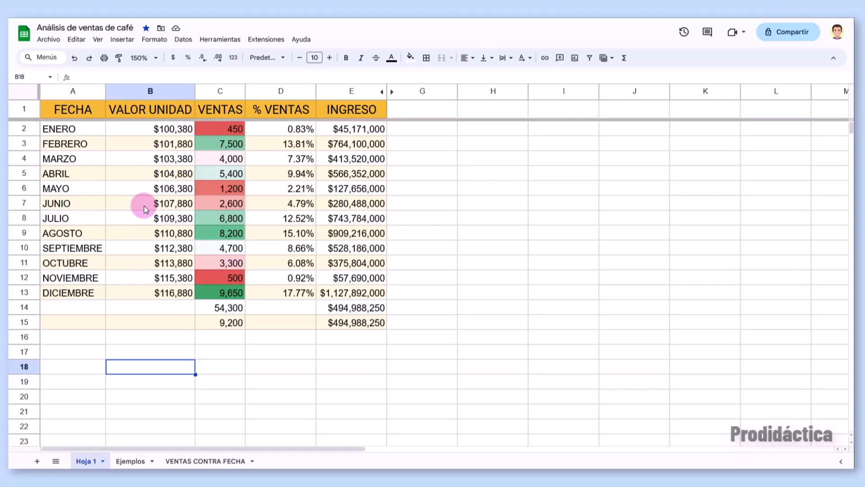
left_click_drag(74, 113, 349, 293)
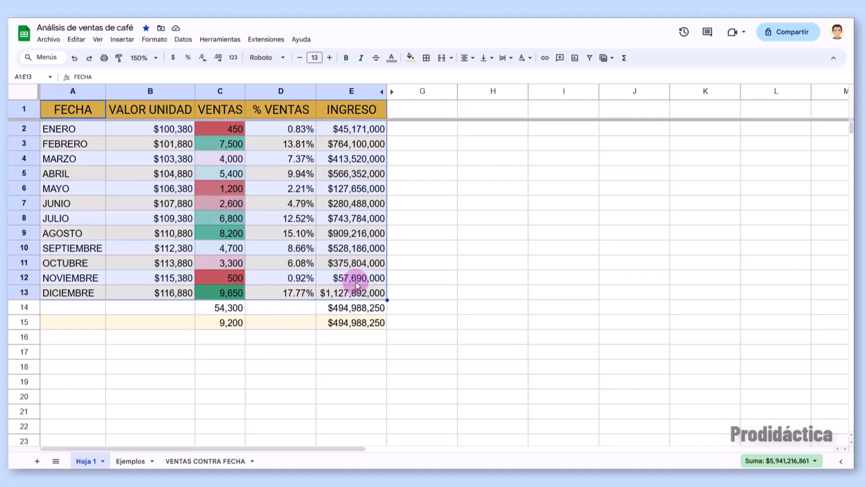
left_click(589, 58)
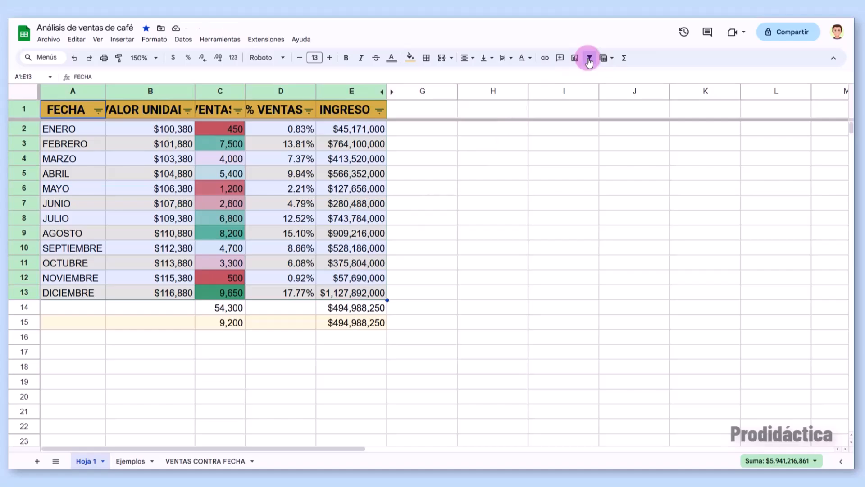
left_click(588, 59)
left_click(589, 59)
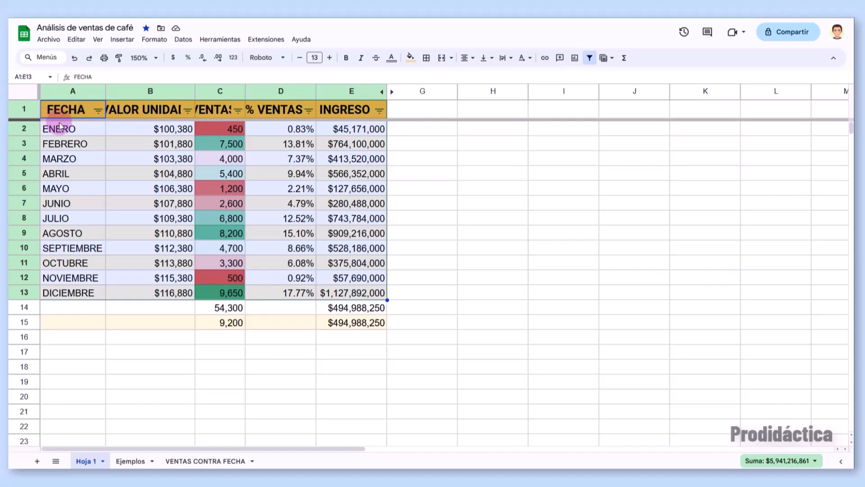
- Filter the FECHA column to show only ENERO, FEBRERO and MARZO
left_click(97, 111)
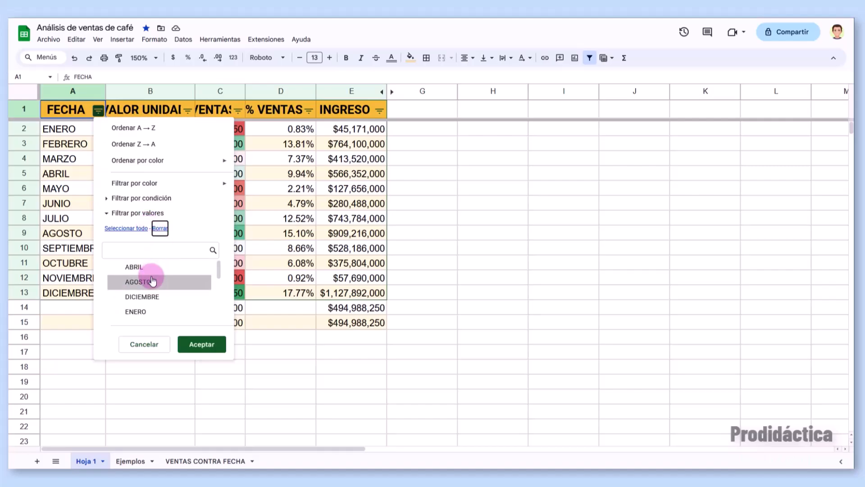
scroll(149, 289, "down", 1)
left_click(137, 300)
scroll(136, 301, "down", 1)
left_click(139, 308)
scroll(138, 310, "down", 3)
left_click(141, 305)
left_click(204, 344)
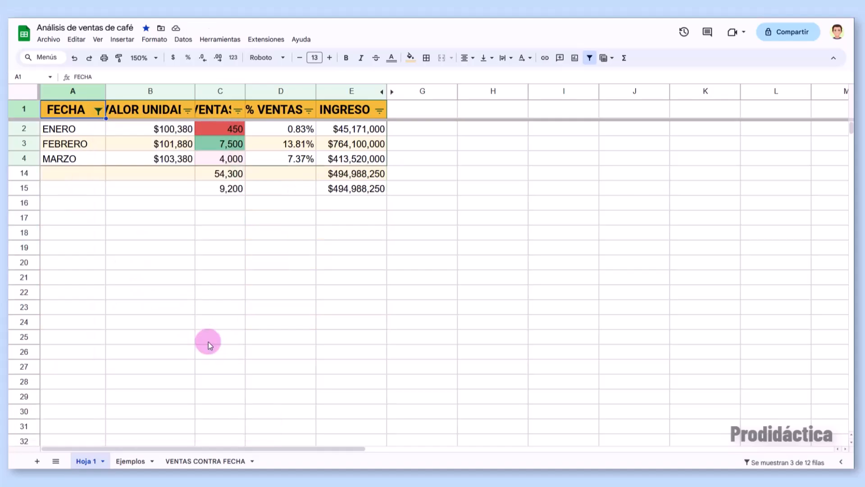
- Reselect all months in the FECHA filter so every row shows
left_click(98, 112)
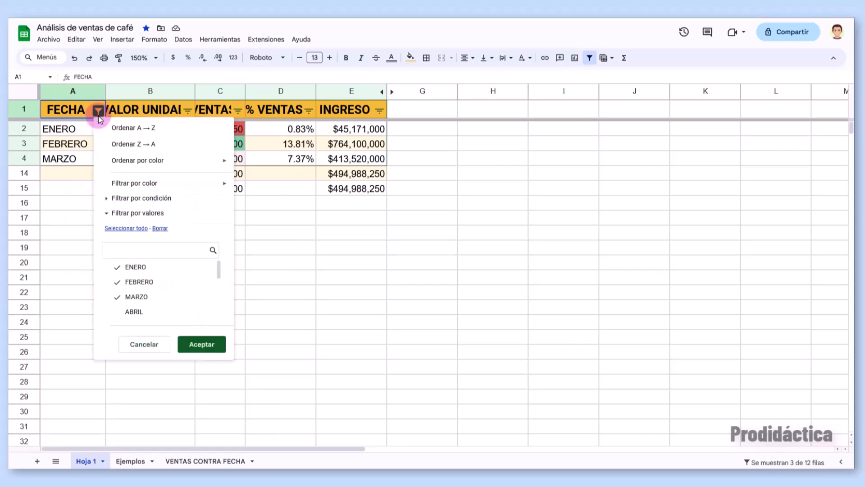
left_click(128, 229)
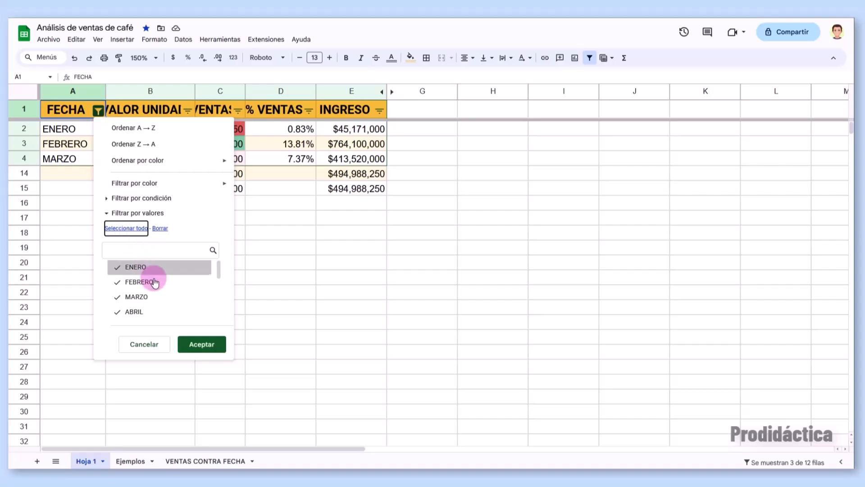
left_click(204, 346)
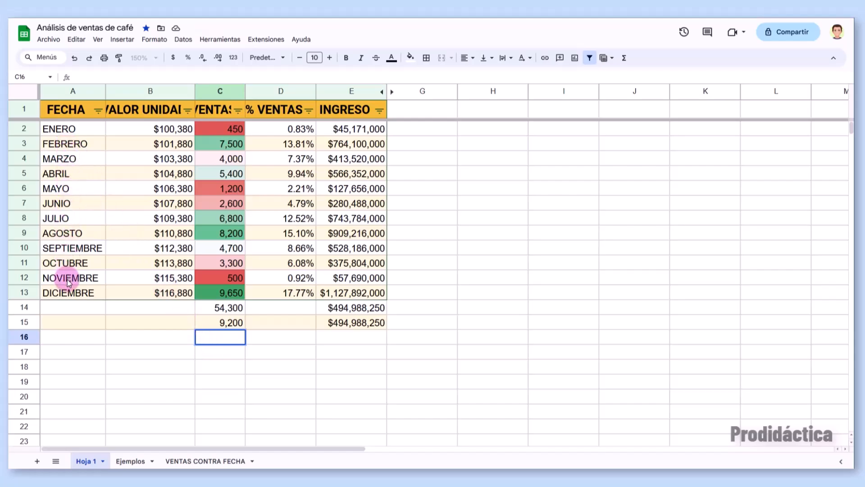
- Sort the table by VENTAS from Z to A, highest 9,650 first
left_click(238, 110)
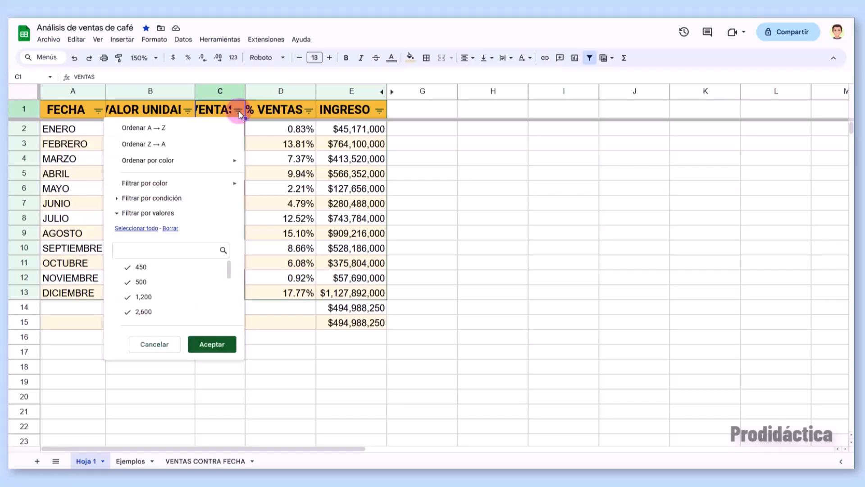
left_click(144, 144)
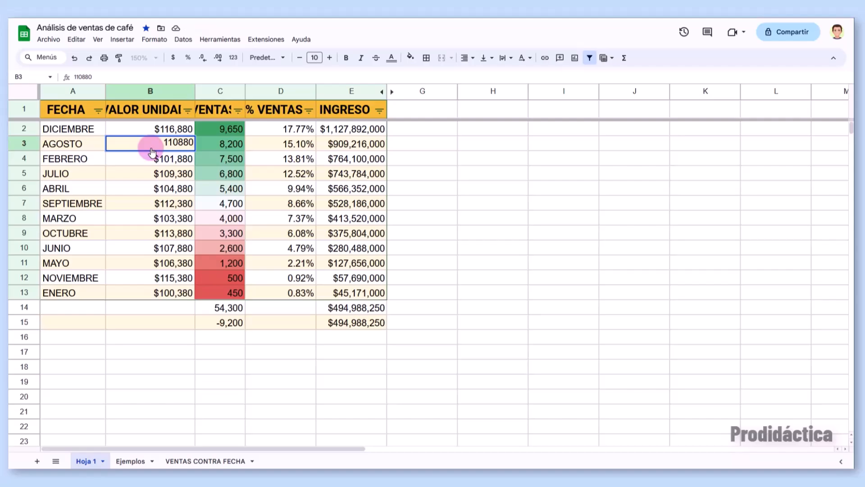
left_click(183, 39)
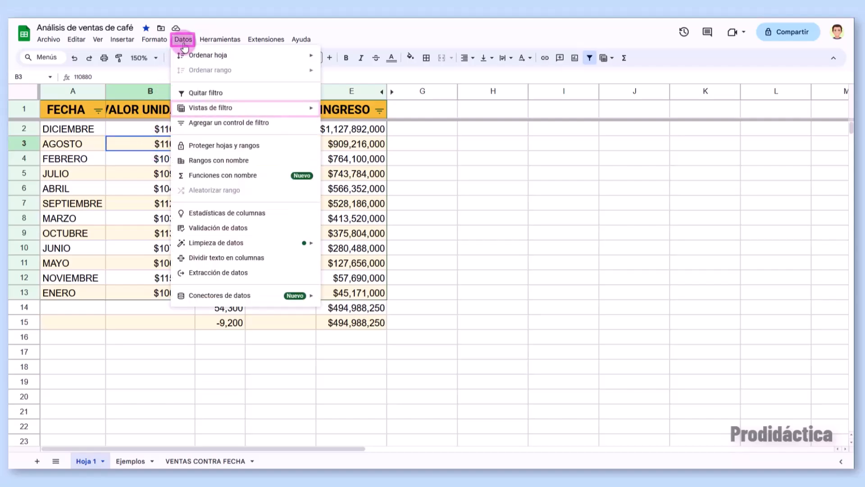
- Save the sorted table as a filter view named 'Ventas descendentes'
mouse_move(182, 107)
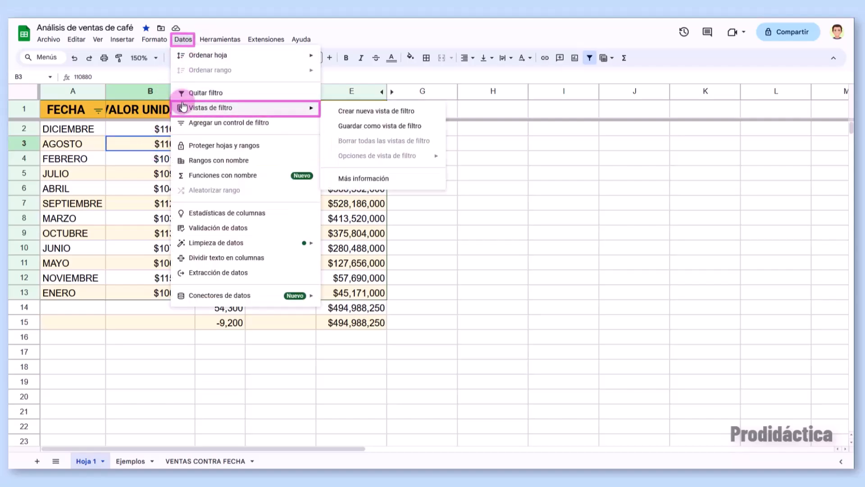
left_click(353, 131)
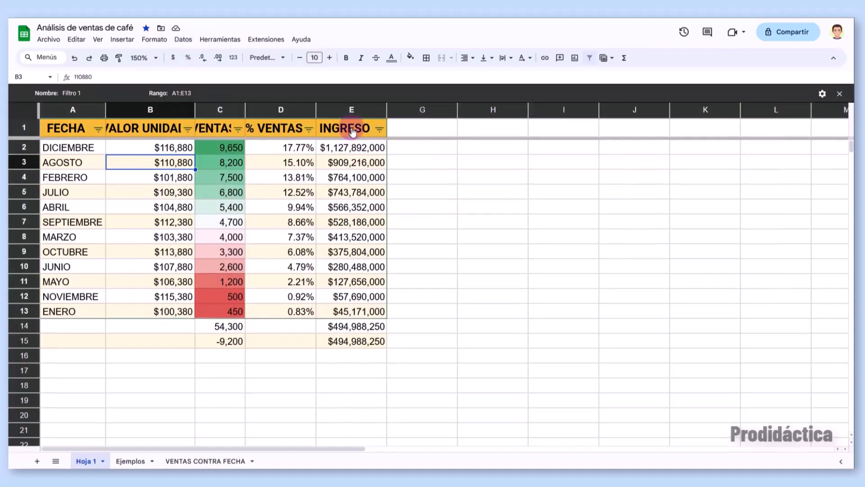
left_click(74, 93)
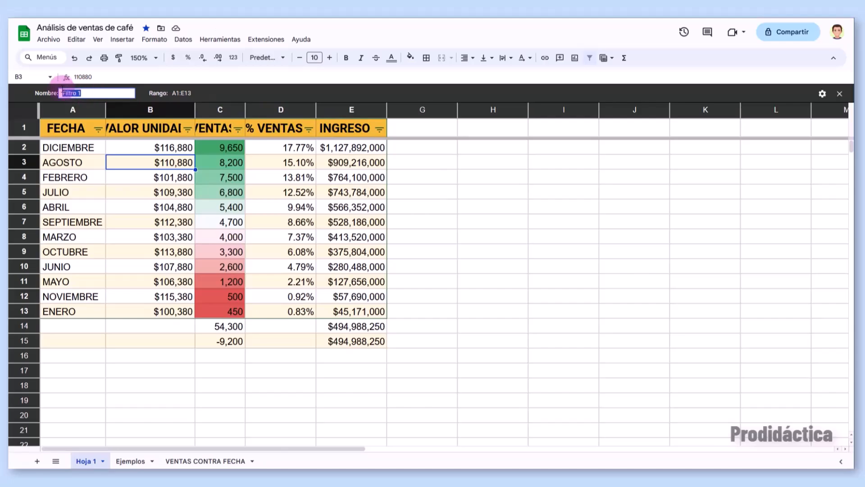
type("Ventas descendentes")
left_click(211, 94)
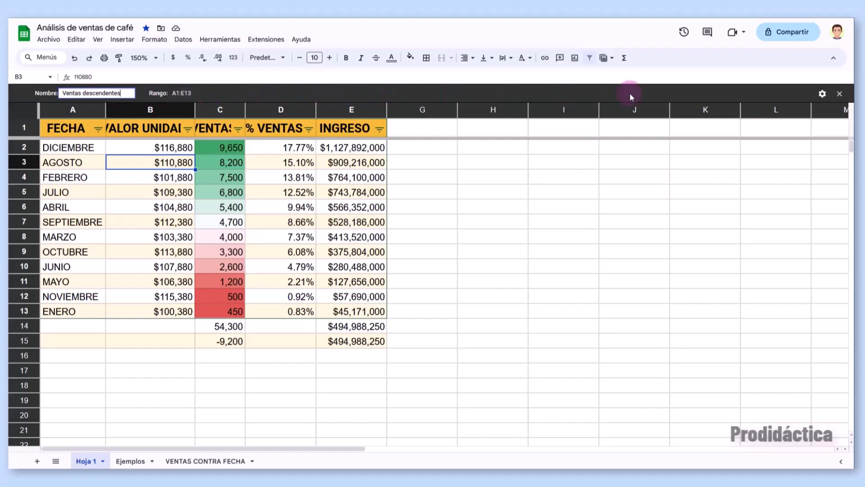
- Close the filter view to return to the regular sheet
left_click(822, 93)
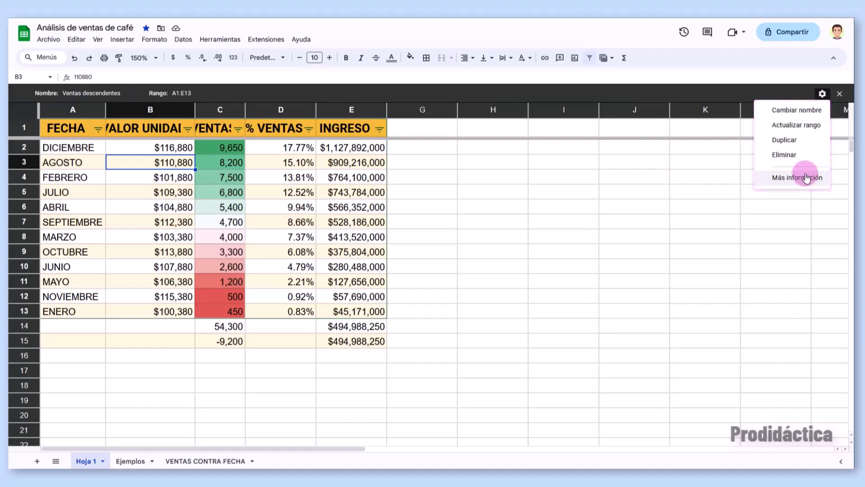
left_click(839, 93)
left_click(840, 93)
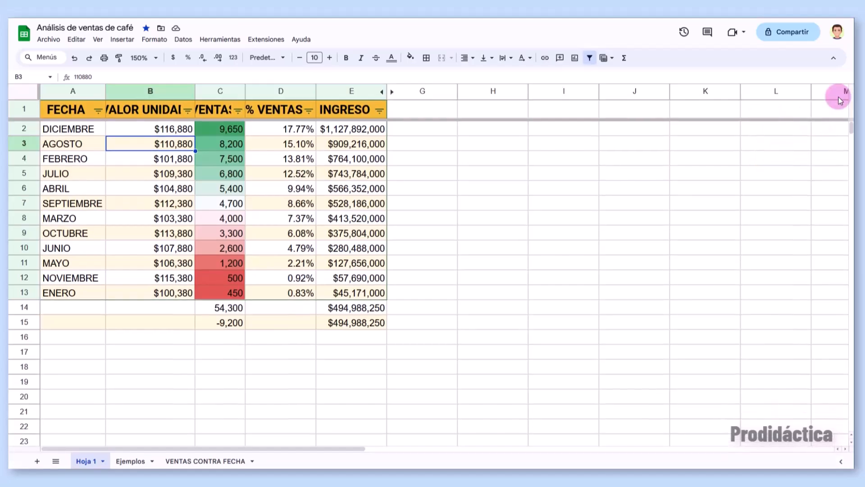
- Reopen the Ventas descendentes filter view, then select FECHA A1:A13 together with % VENTAS D1:D13
left_click(606, 58)
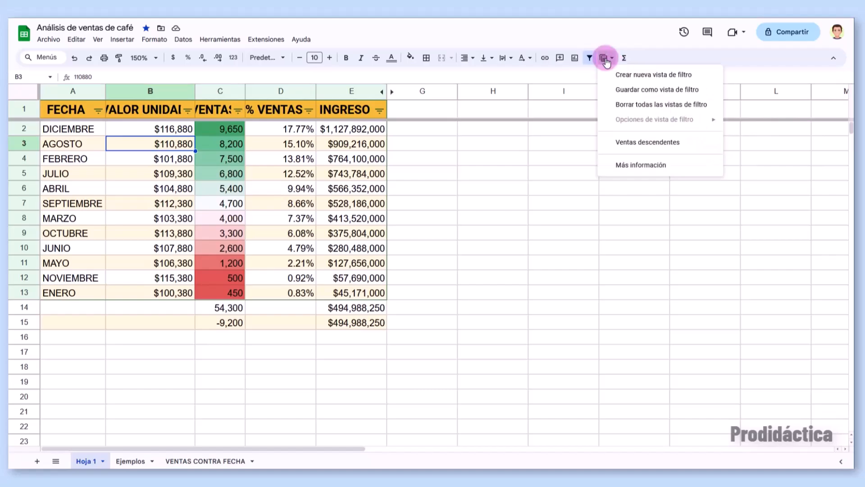
left_click(617, 149)
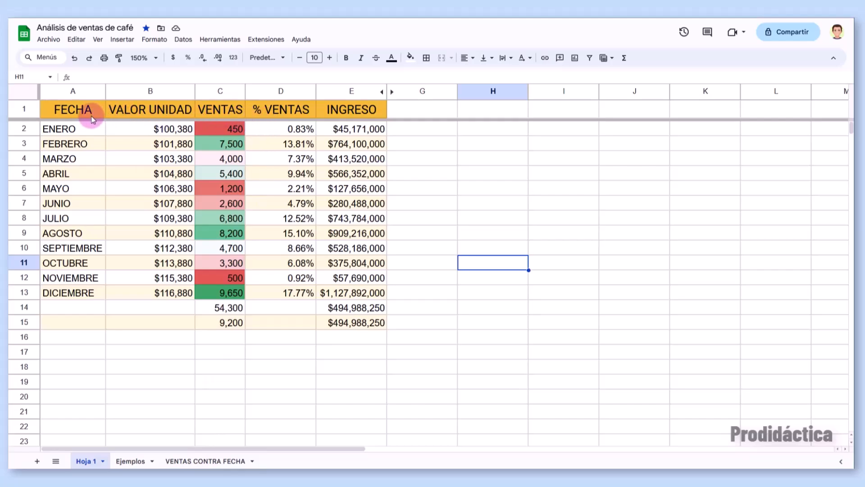
left_click_drag(90, 111, 80, 295)
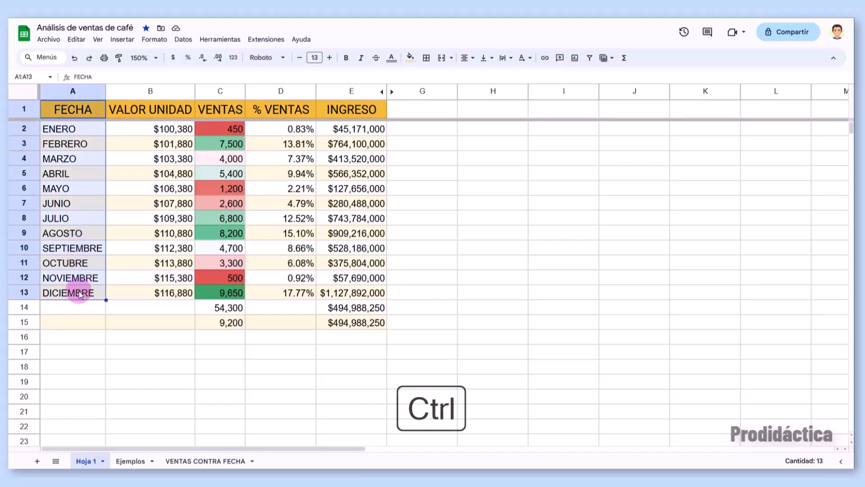
left_click_drag(283, 109, 285, 295)
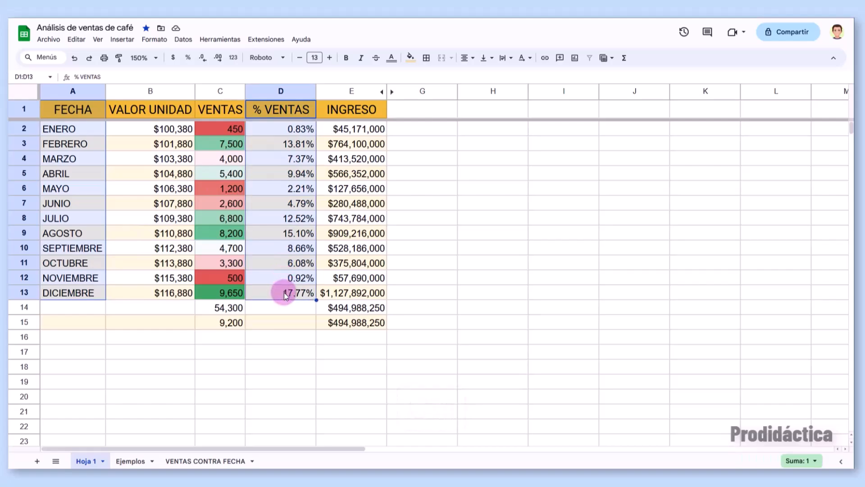
- Insert a column chart of % VENTAS against FECHA and move it to its own sheet, Gráfico3
left_click(575, 58)
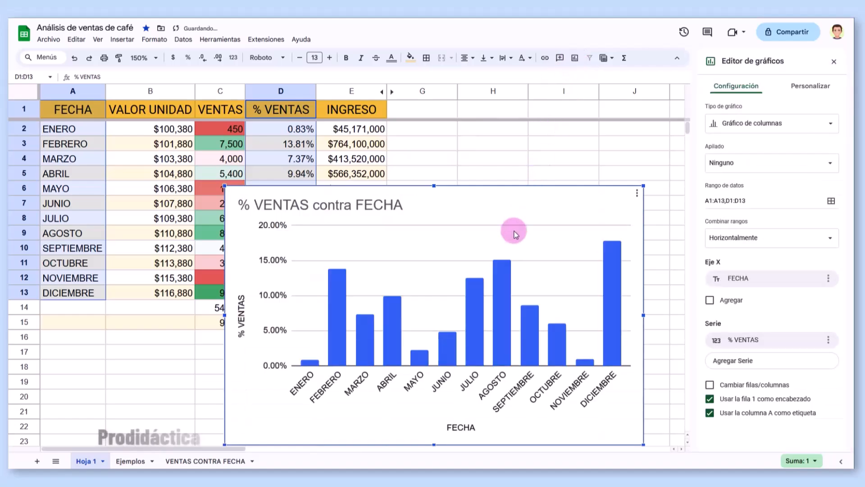
left_click_drag(521, 211, 494, 185)
left_click(500, 185)
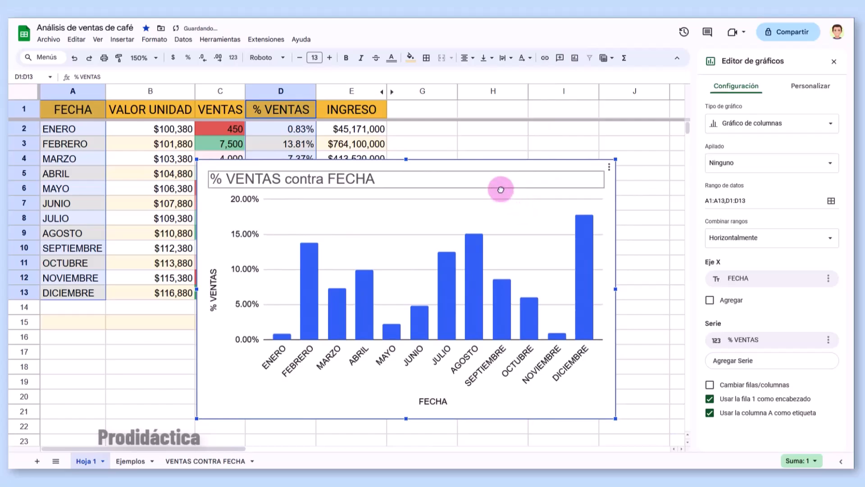
left_click(609, 171)
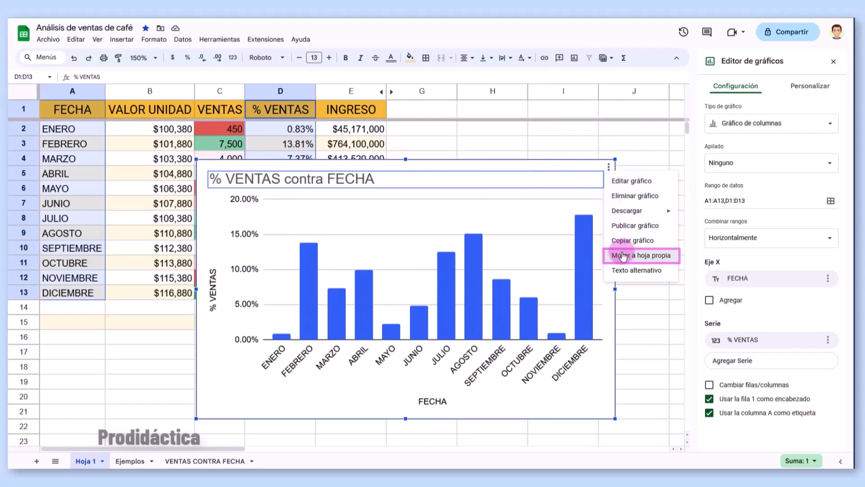
left_click(623, 255)
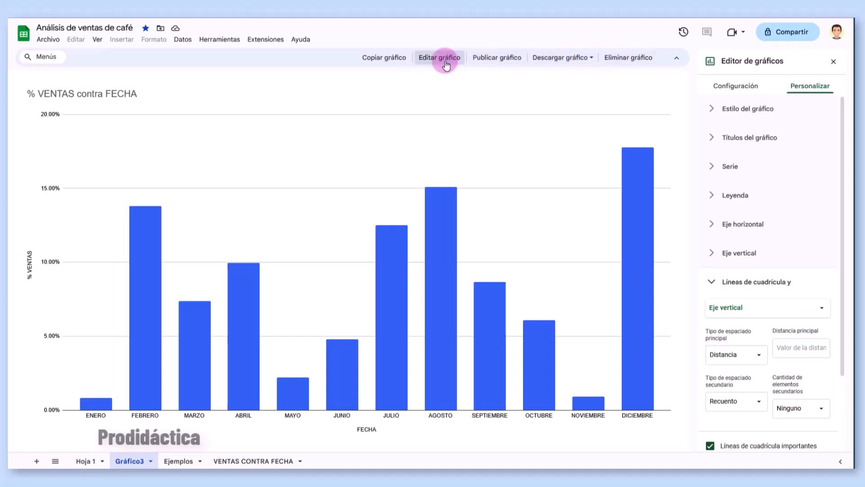
- Change the chart type to a pie chart and make it 3D
left_click(719, 86)
left_click(760, 125)
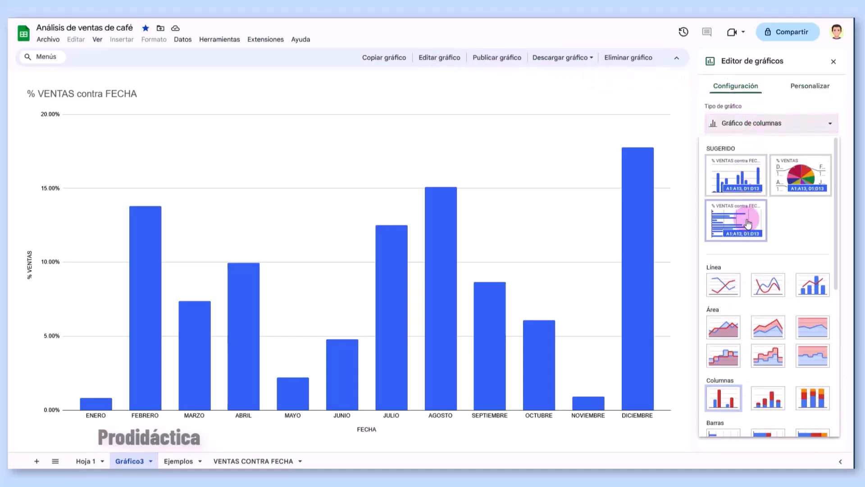
left_click(801, 171)
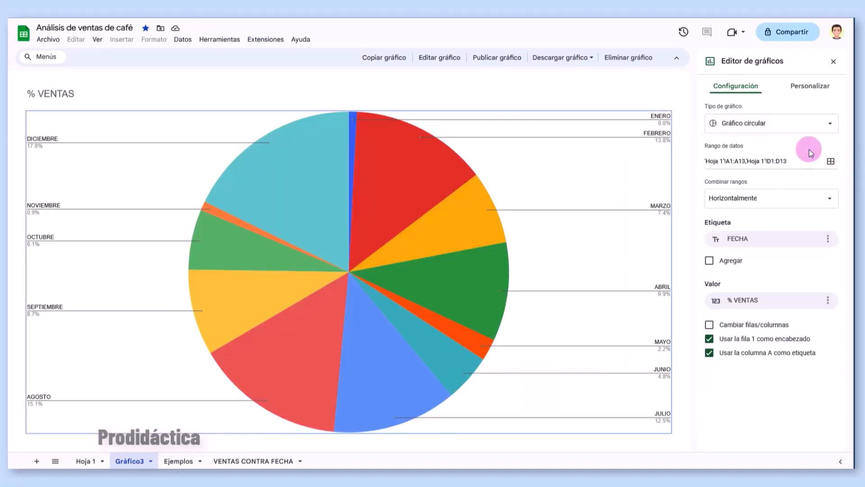
left_click(813, 86)
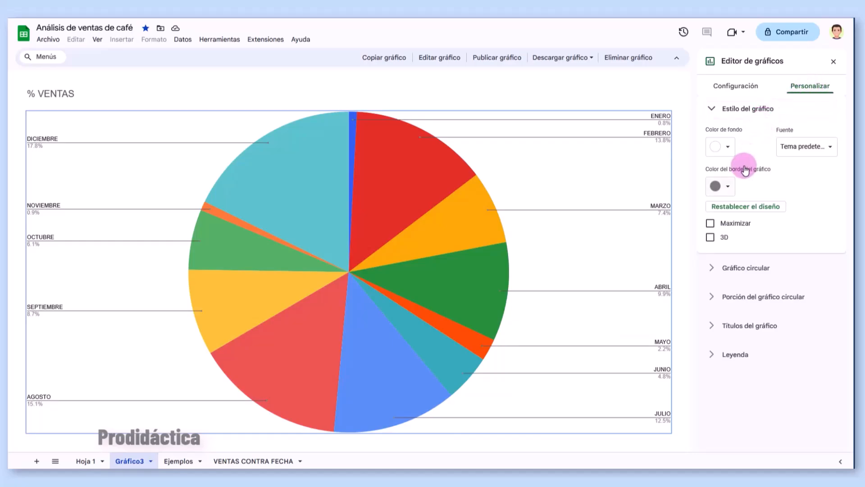
left_click(710, 239)
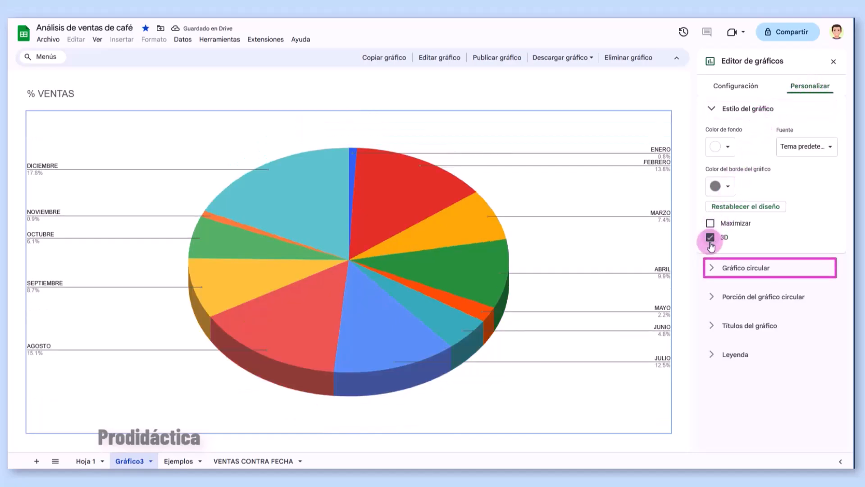
- Label every slice with its percentage in bold
left_click(711, 268)
left_click(740, 215)
left_click(740, 232)
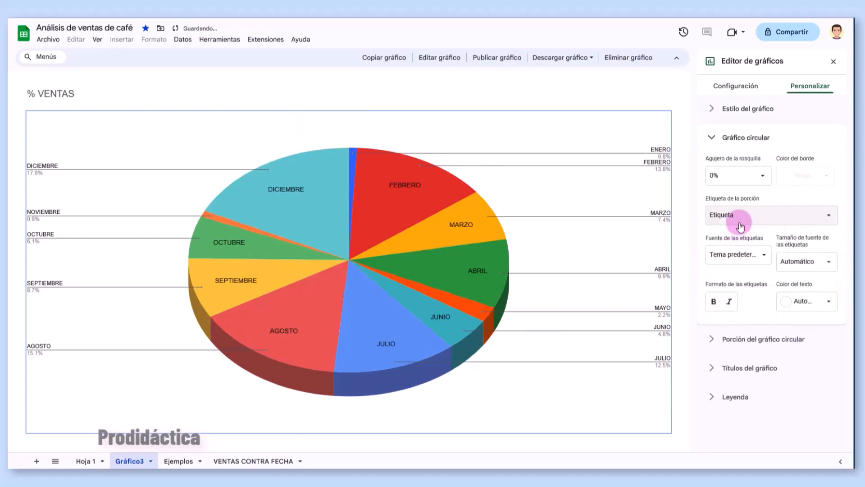
left_click(739, 215)
left_click(741, 243)
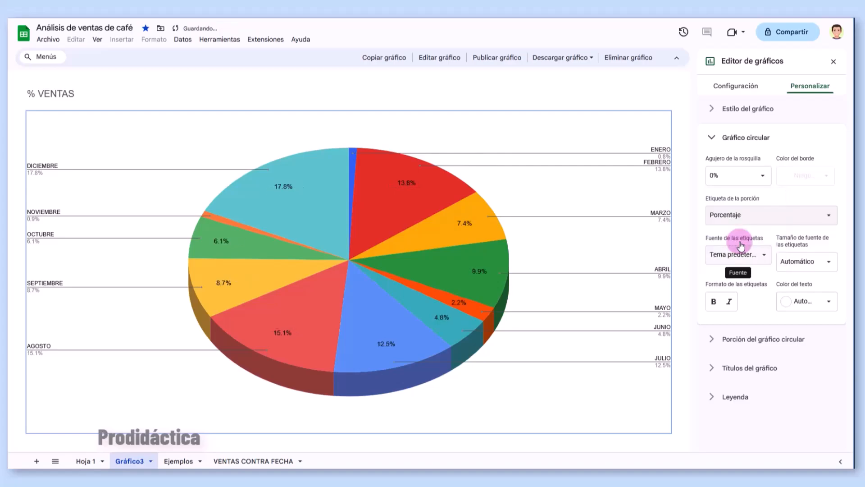
left_click(713, 308)
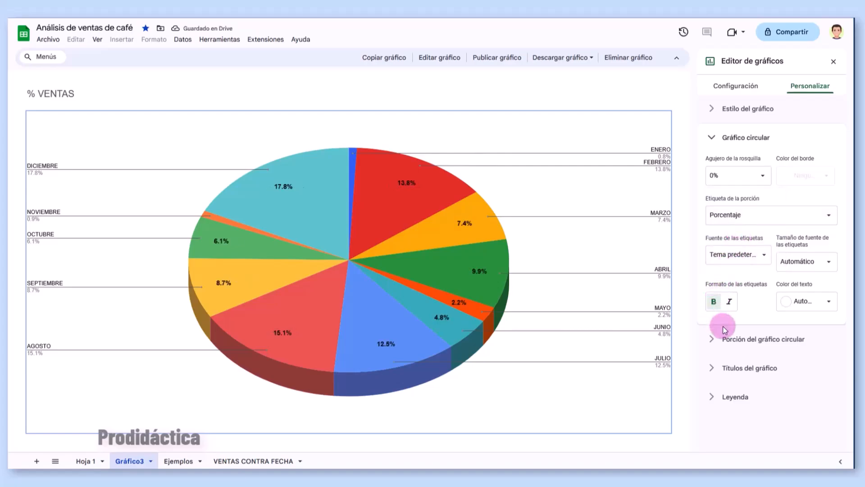
left_click(721, 369)
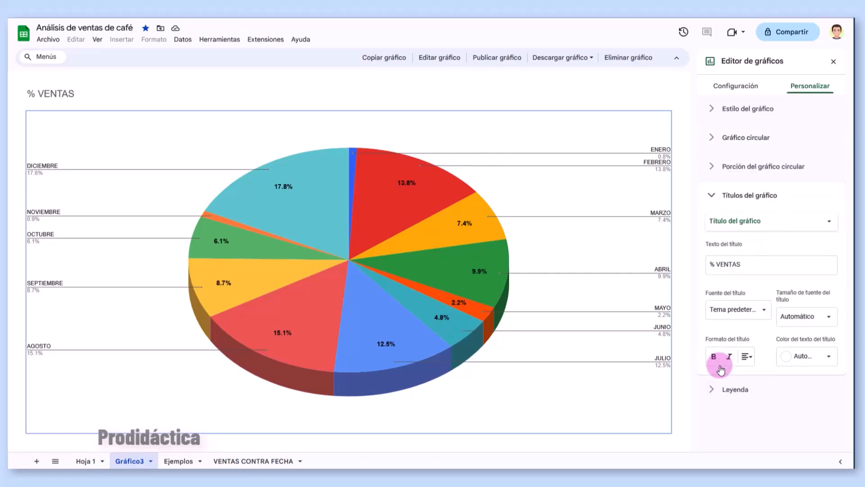
- Retitle the chart '% VENTAS - AÑO 2023', bold and centred
left_click(775, 270)
type("- AÑO 2023")
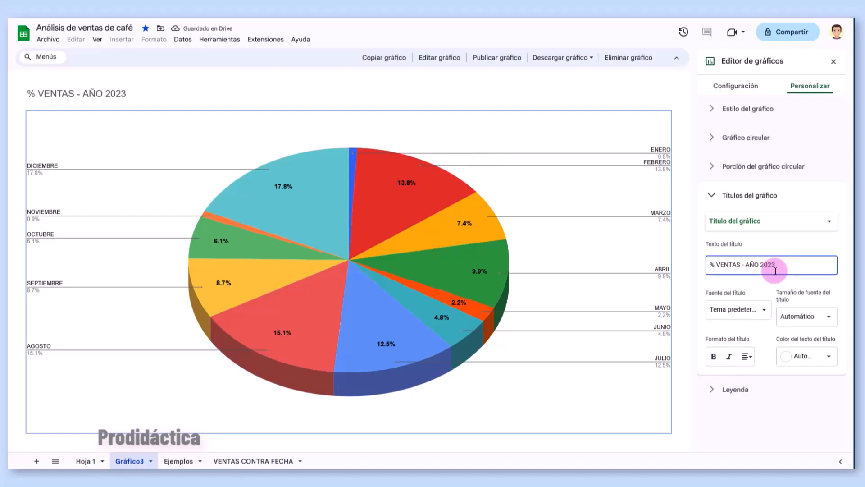
left_click(713, 356)
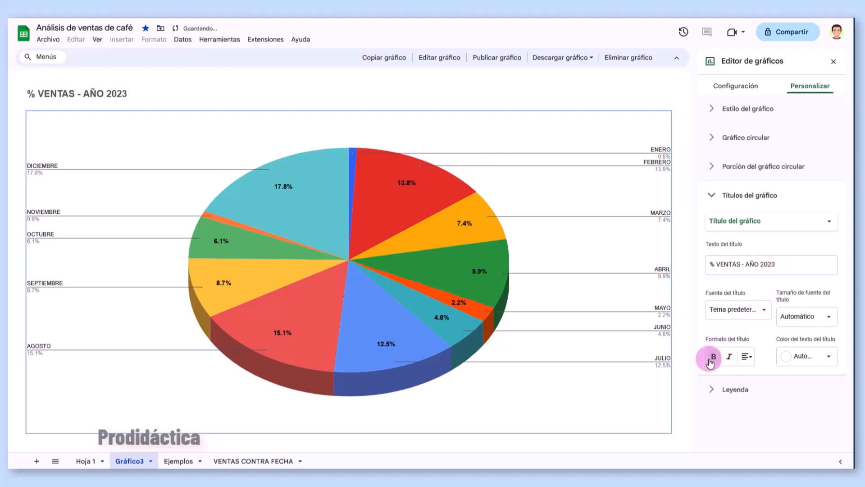
left_click(755, 356)
left_click(757, 374)
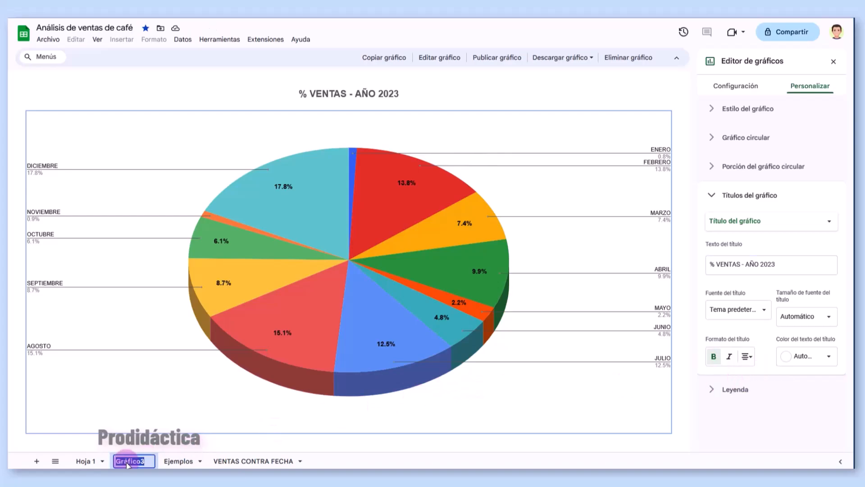
- Rename the chart sheet '% VENTAS', move it after Ejemplos and colour its tab pink
type("% VENTAS")
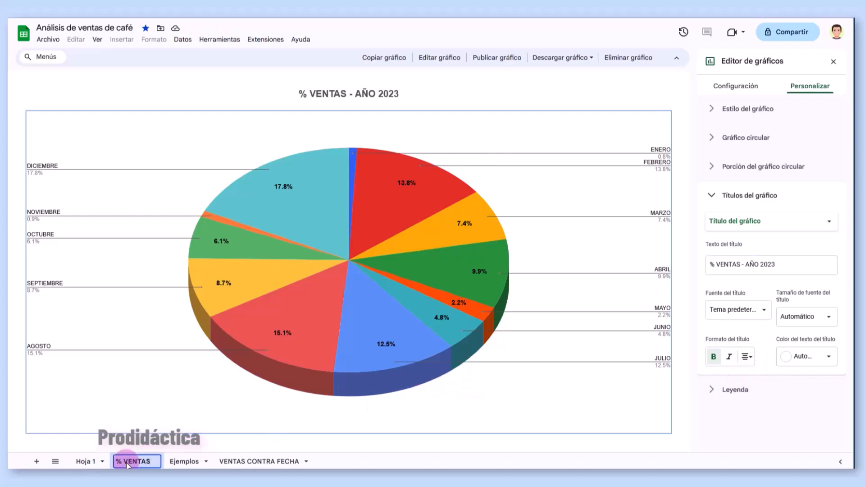
key("Return")
left_click_drag(126, 464, 189, 464)
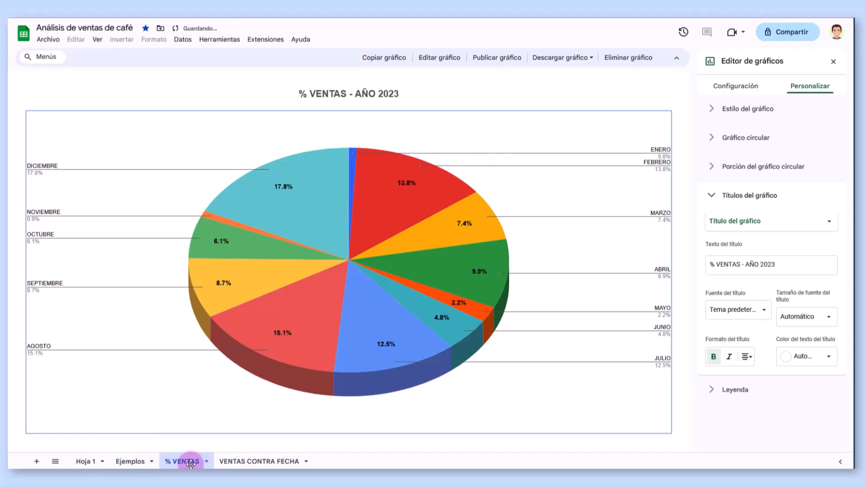
left_click(206, 463)
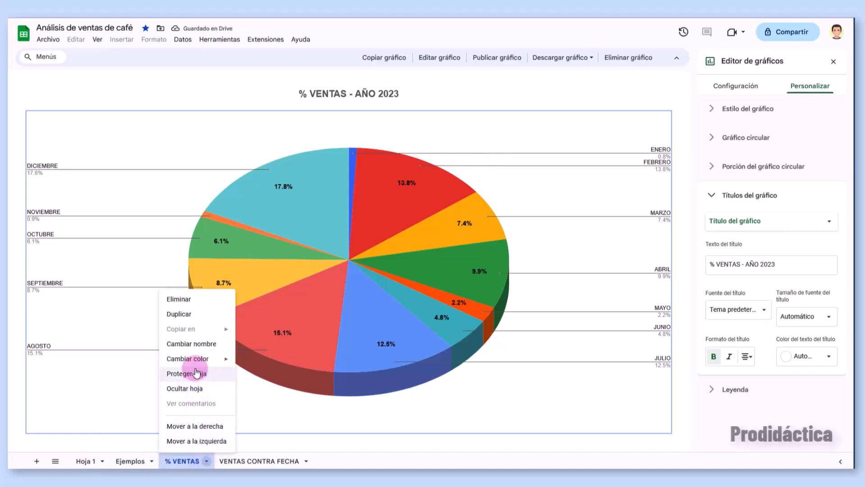
mouse_move(194, 359)
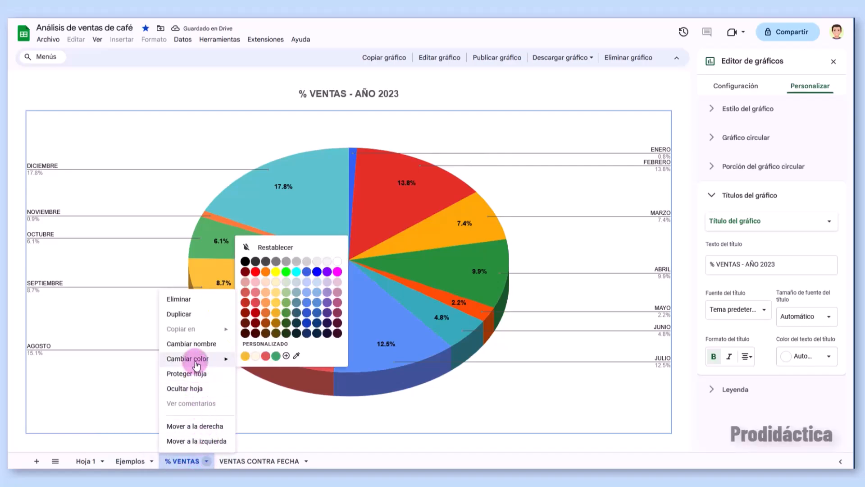
left_click(337, 271)
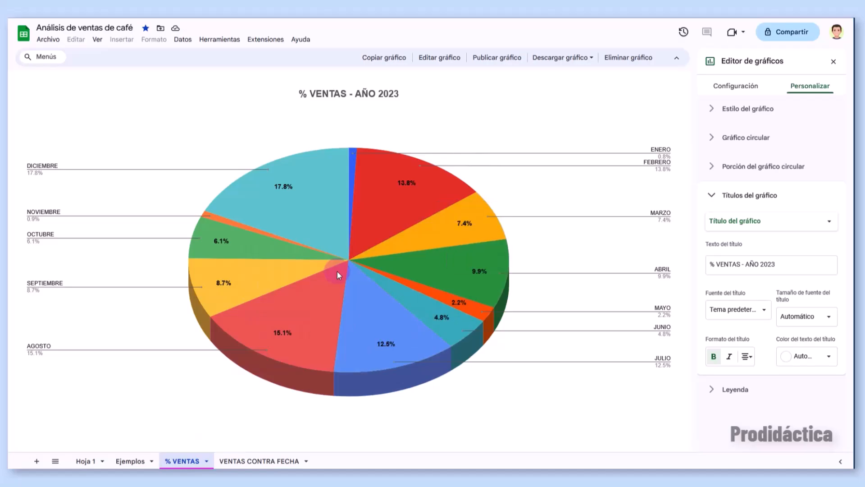
left_click(833, 62)
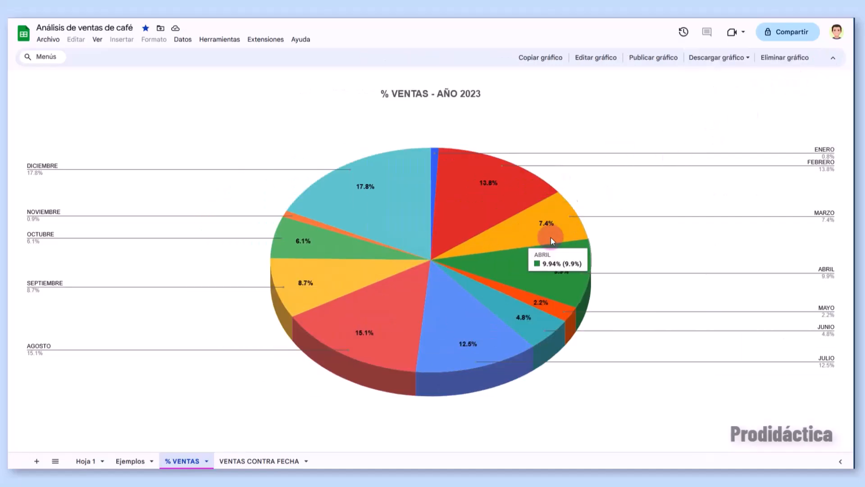
- On Hoja 1, select the A1:E13 sales table and start a pivot table on a new sheet
left_click(83, 463)
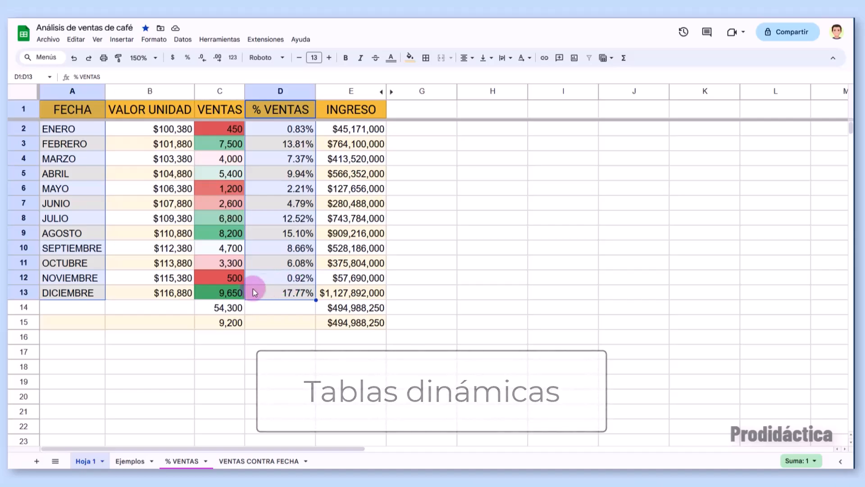
left_click(186, 310)
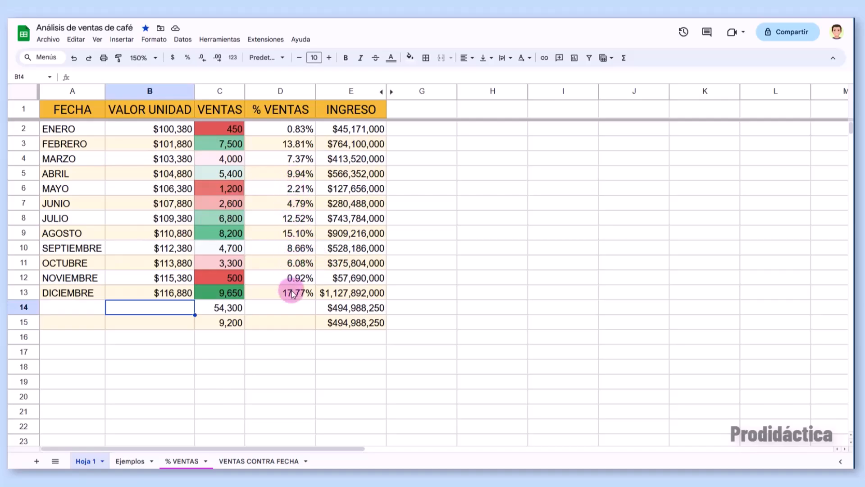
left_click_drag(79, 115, 350, 293)
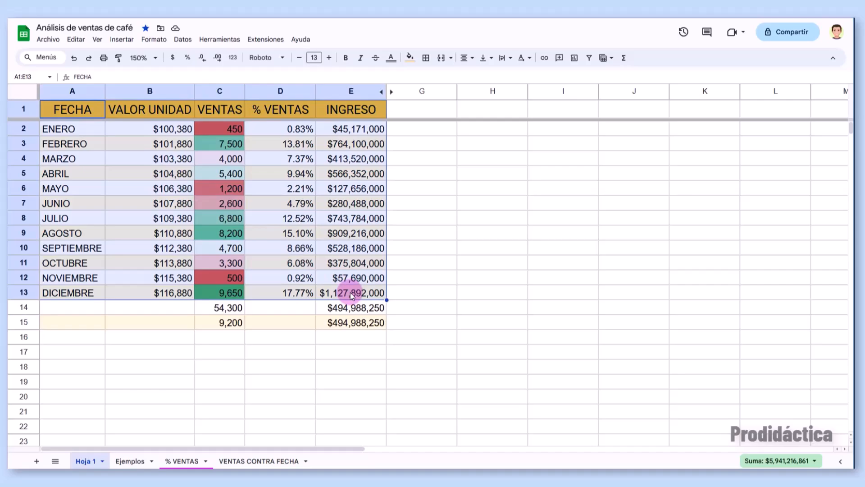
left_click(122, 39)
left_click(136, 136)
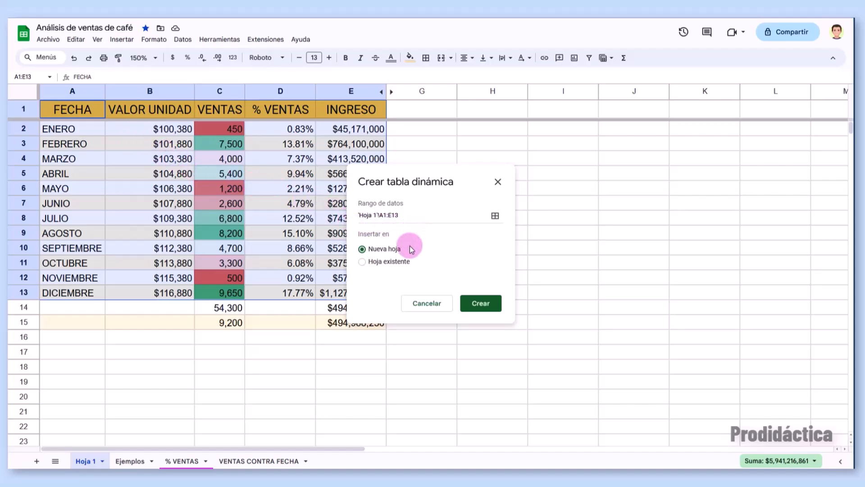
- Create the pivot table on a new sheet and add FECHA as its rows
left_click(474, 307)
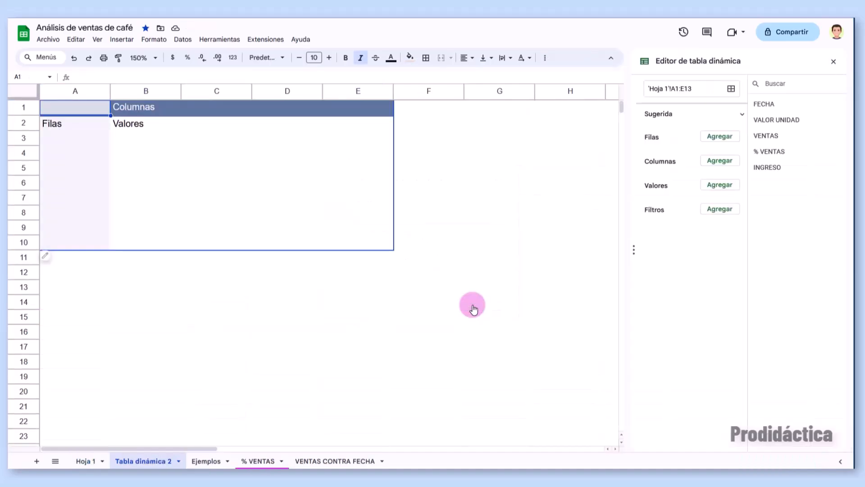
left_click(151, 462)
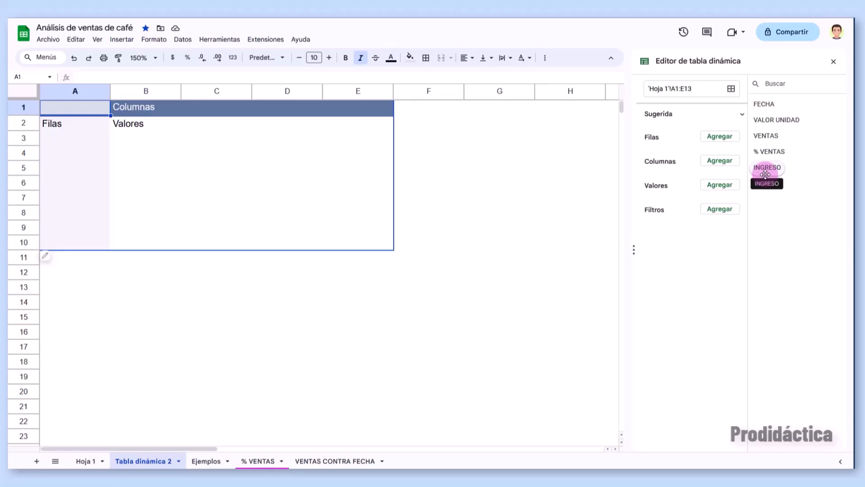
left_click_drag(754, 106, 647, 149)
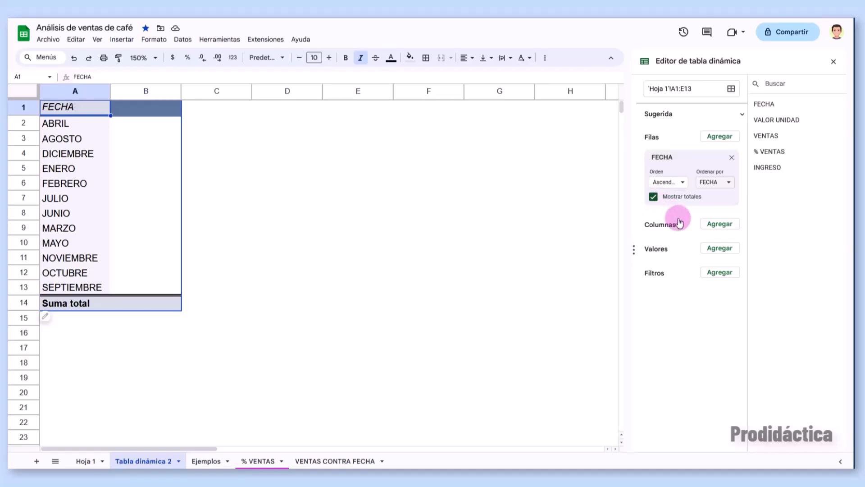
- Add the sums of INGRESO and % VENTAS as values, and % VENTAS as a filter
left_click(719, 248)
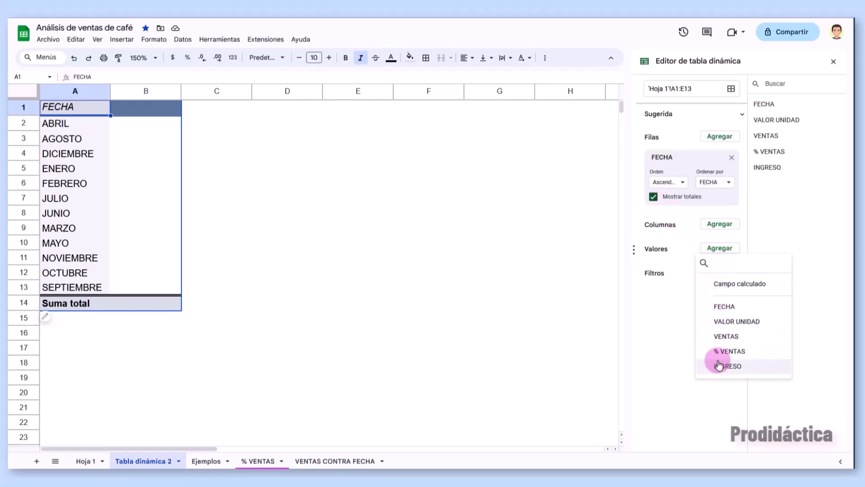
left_click(718, 366)
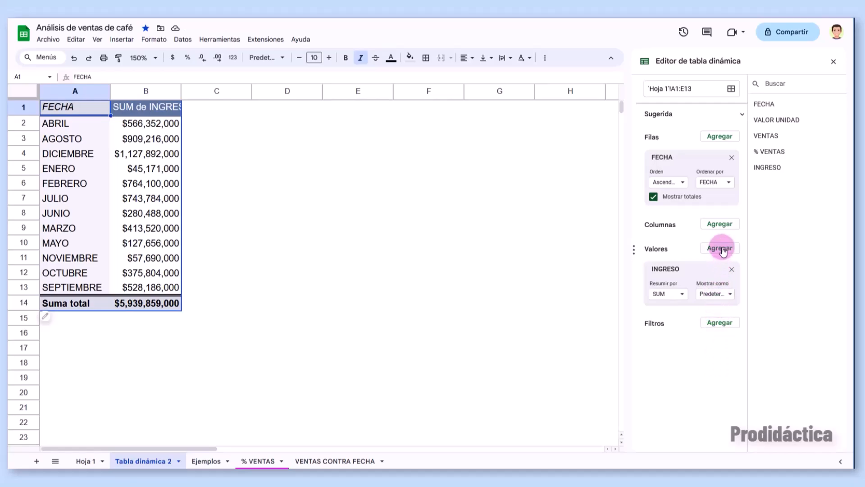
left_click(721, 249)
left_click(721, 353)
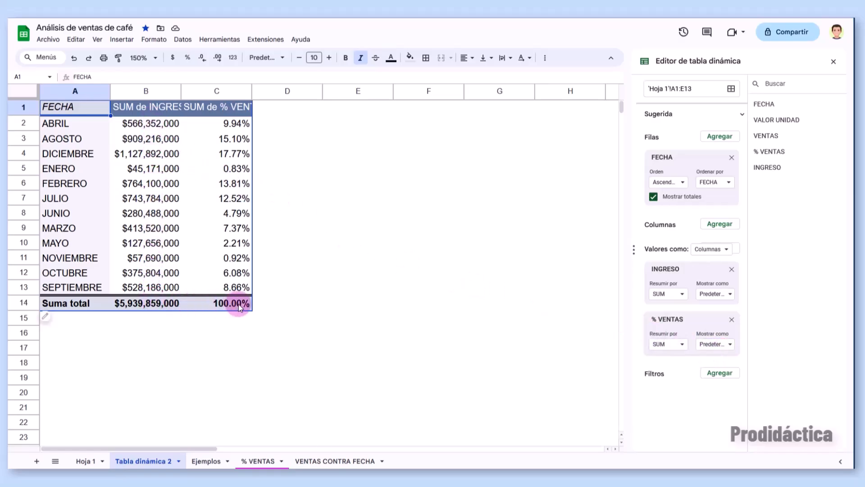
left_click_drag(770, 151, 702, 402)
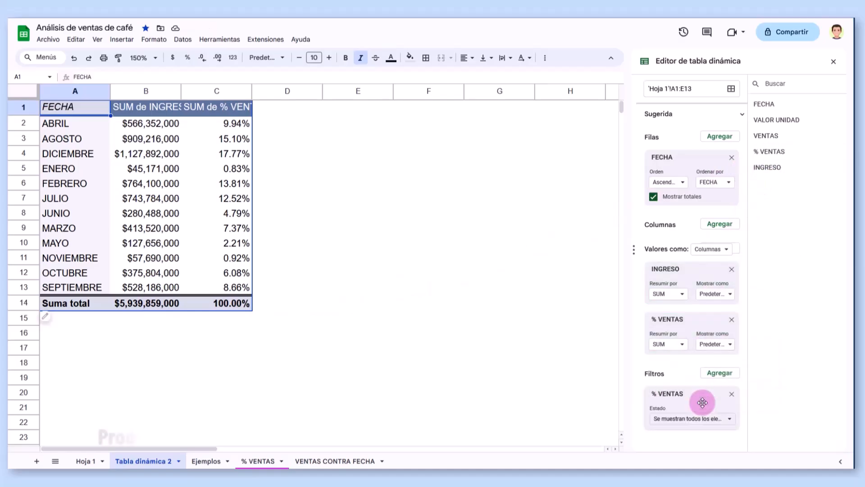
- Filter the pivot table to % VENTAS greater than or equal to 10
left_click(699, 418)
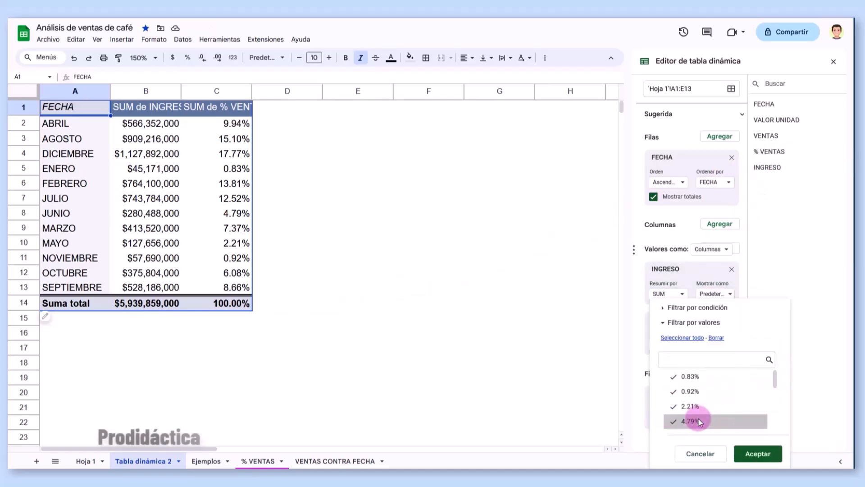
left_click(665, 307)
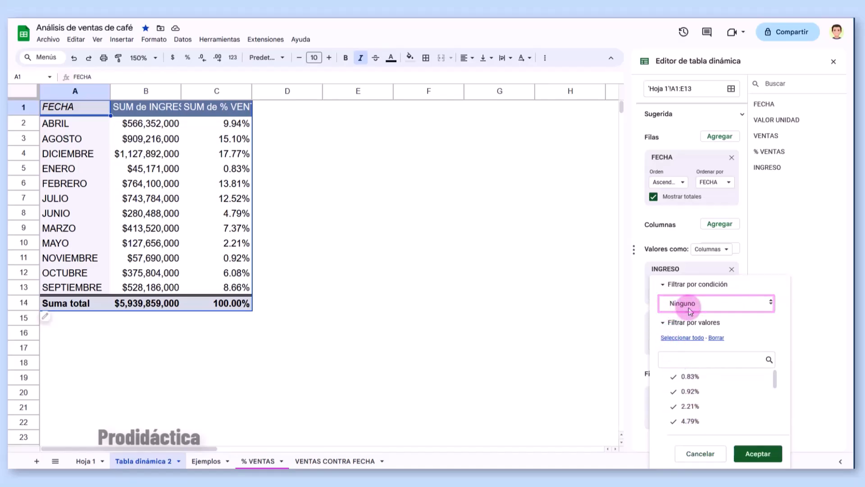
left_click(687, 307)
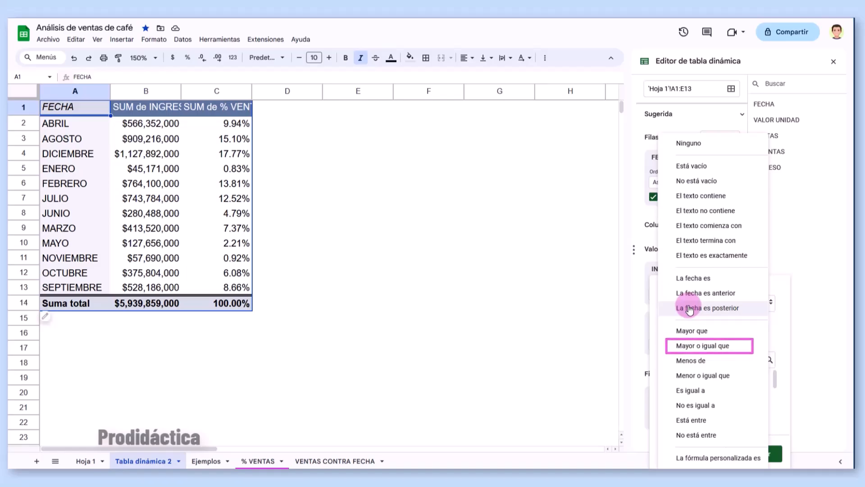
left_click(698, 345)
left_click(695, 301)
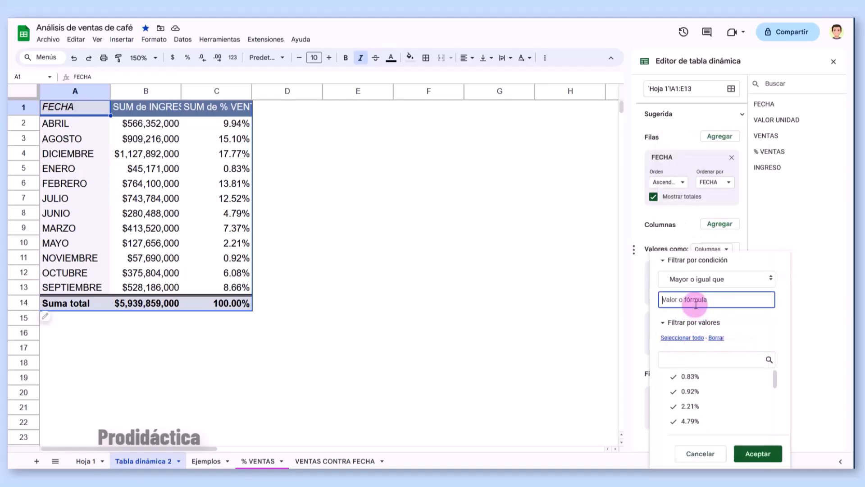
type("10")
left_click(752, 453)
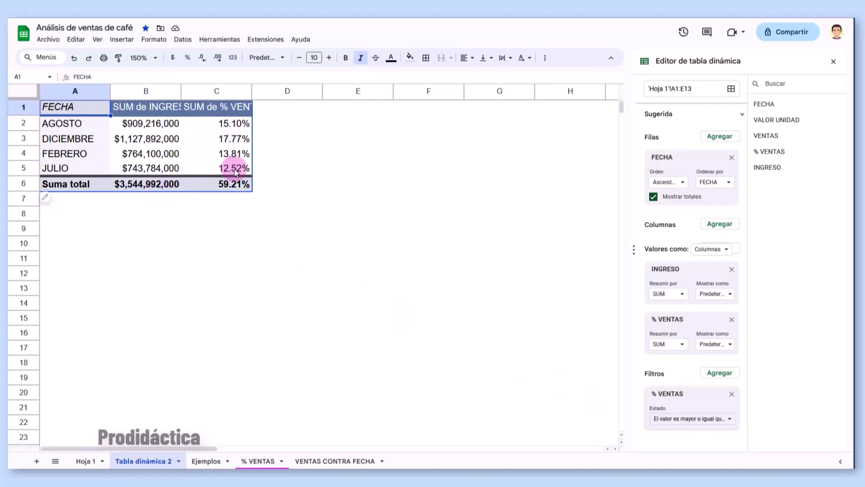
- Try AVERAGE, MIN and MAX for INGRESO, return it to SUM and close the editor
left_click(683, 300)
left_click(685, 158)
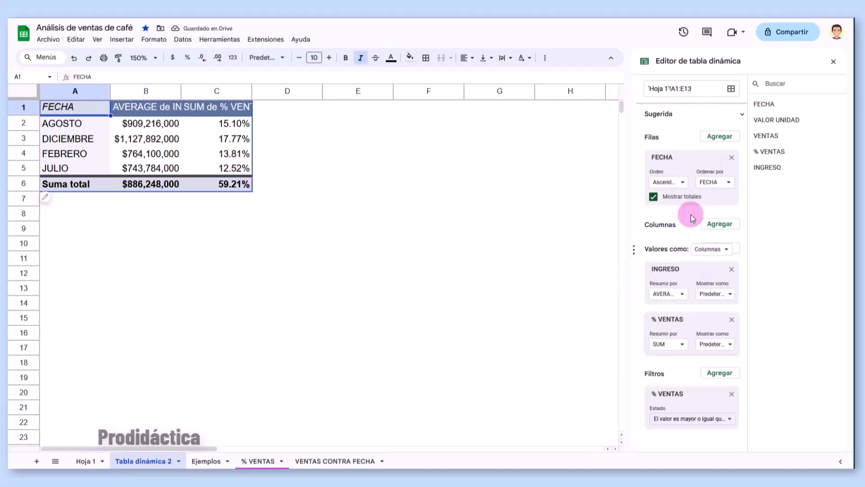
left_click(683, 295)
left_click(680, 189)
left_click(679, 293)
left_click(672, 174)
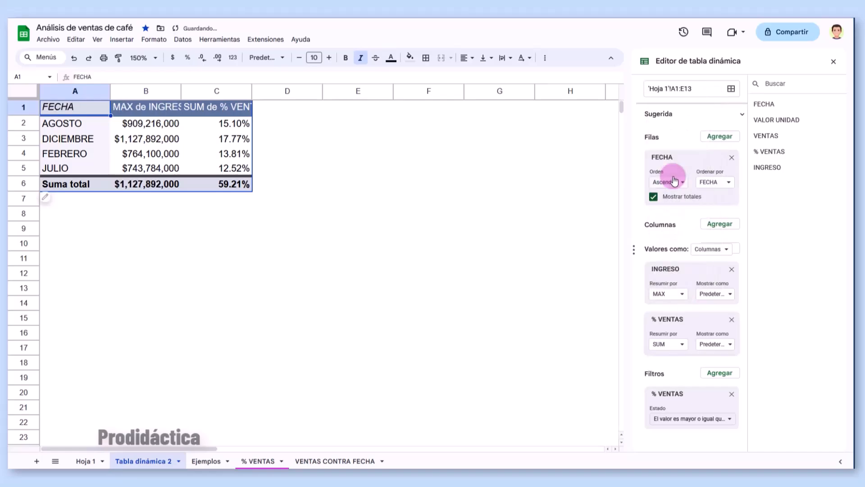
left_click(678, 284)
left_click(673, 102)
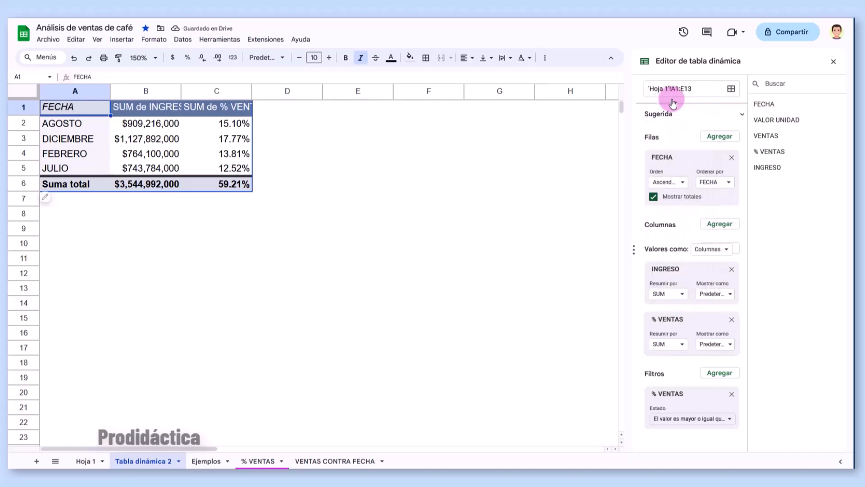
left_click(833, 63)
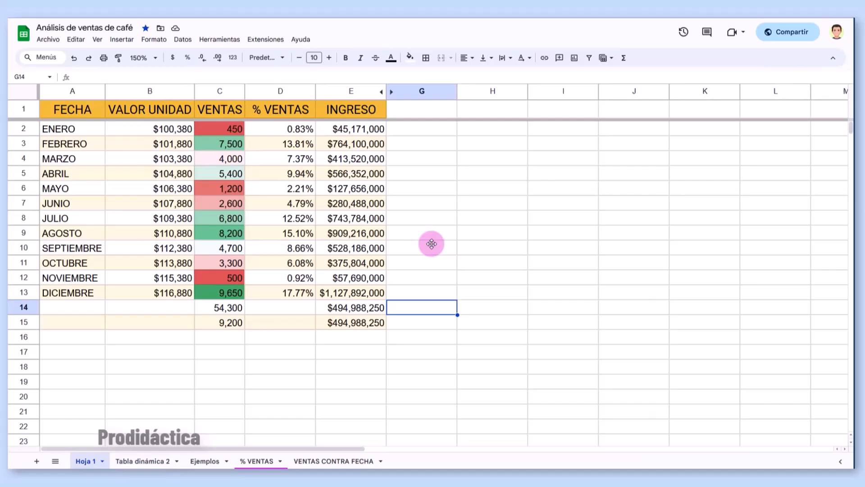
- Invite the collaborator as Editor with the message 'Por favor revisar. ¡Gracias!'
left_click(787, 40)
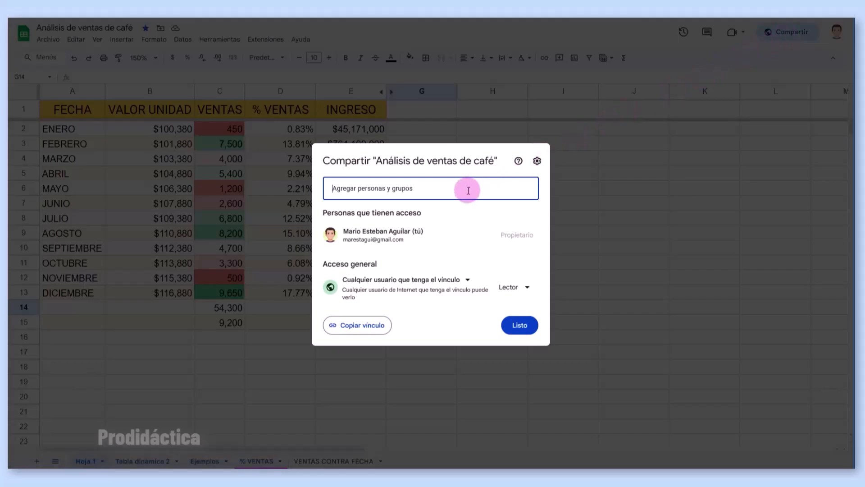
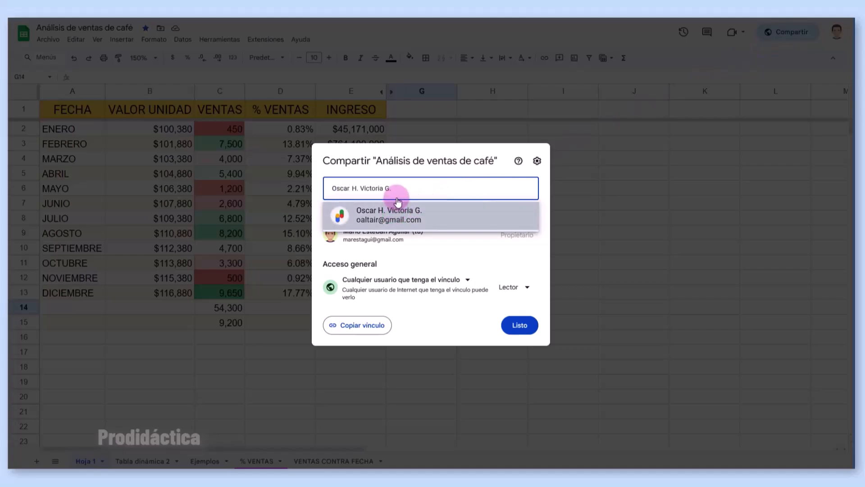
left_click(399, 212)
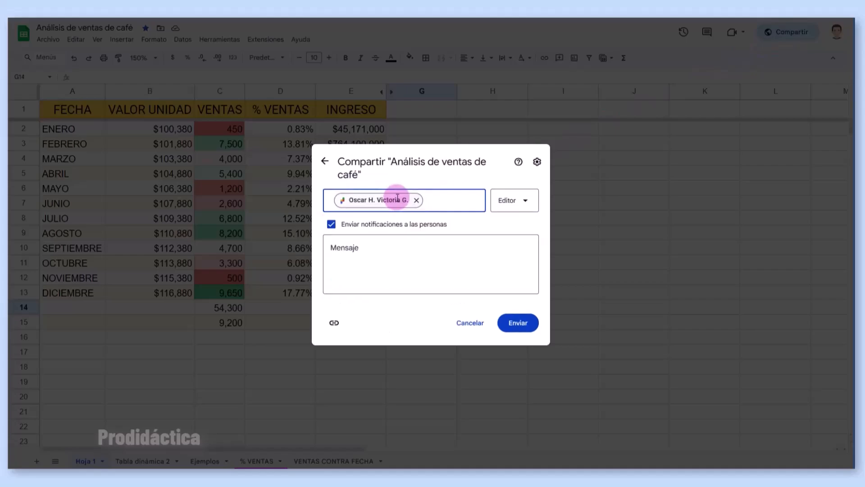
left_click(524, 201)
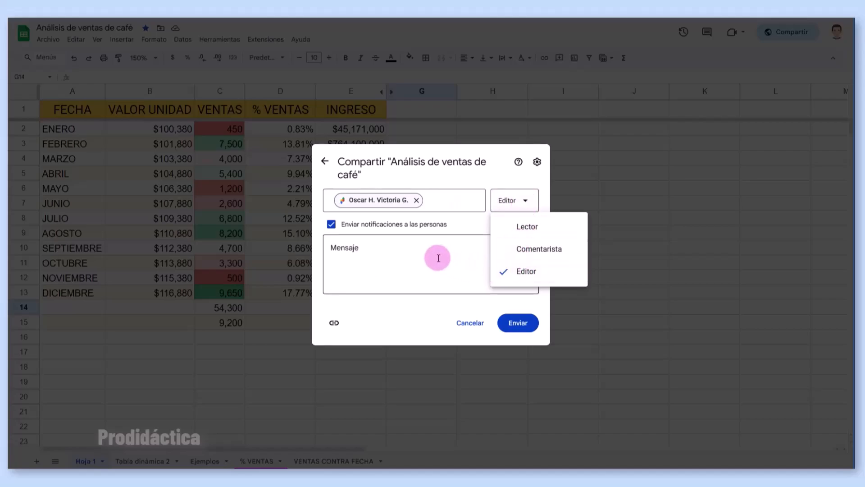
left_click(425, 251)
type("Por favor revisar. ¡Gracias!")
left_click(515, 333)
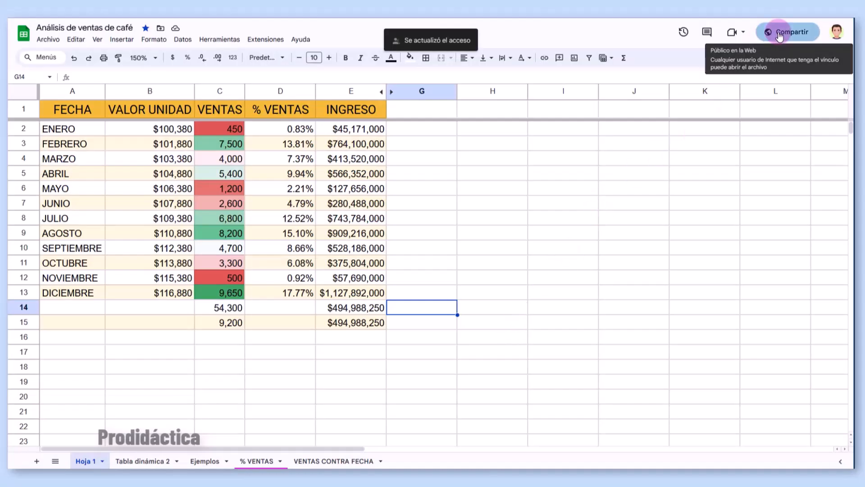
- Keep link access at Lector and copy the workbook's share link
left_click(786, 32)
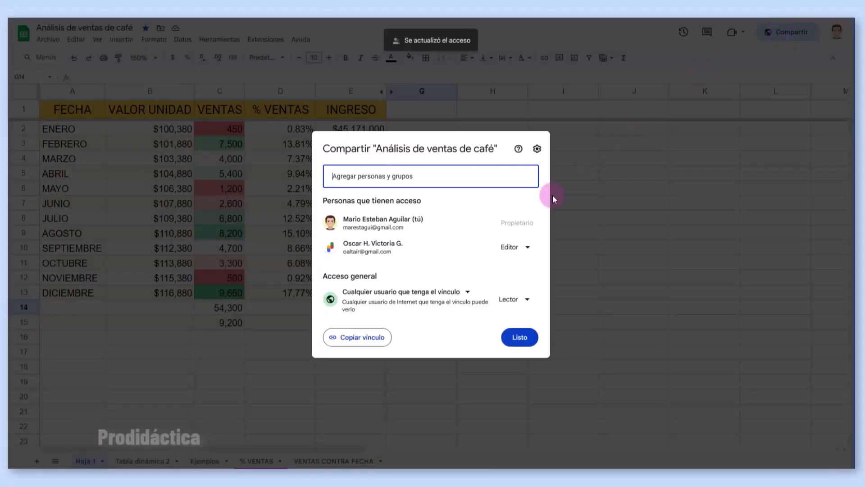
left_click(459, 293)
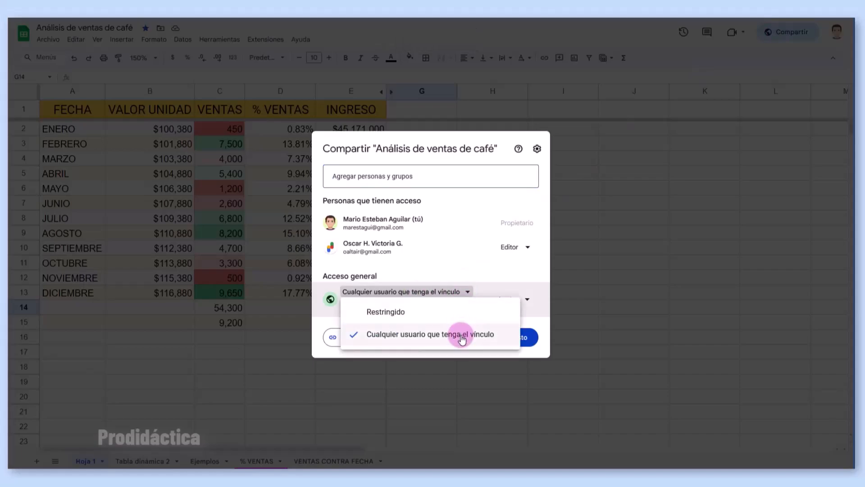
left_click(526, 299)
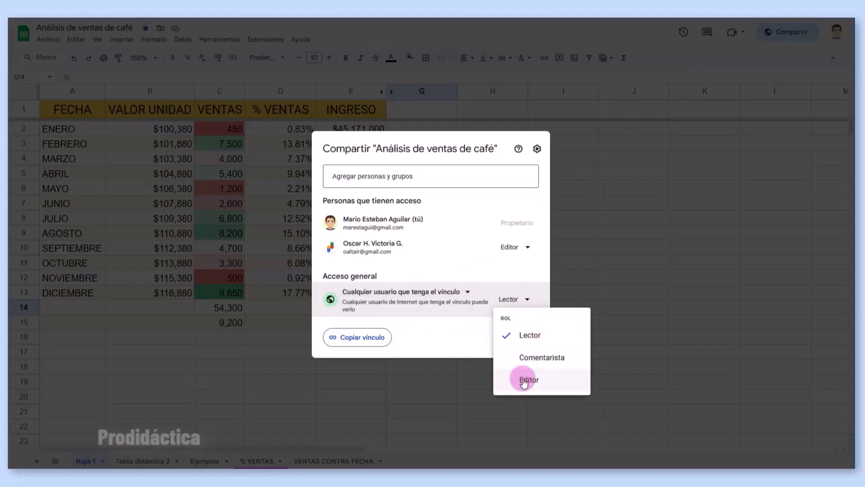
left_click(468, 328)
left_click(362, 337)
left_click(513, 337)
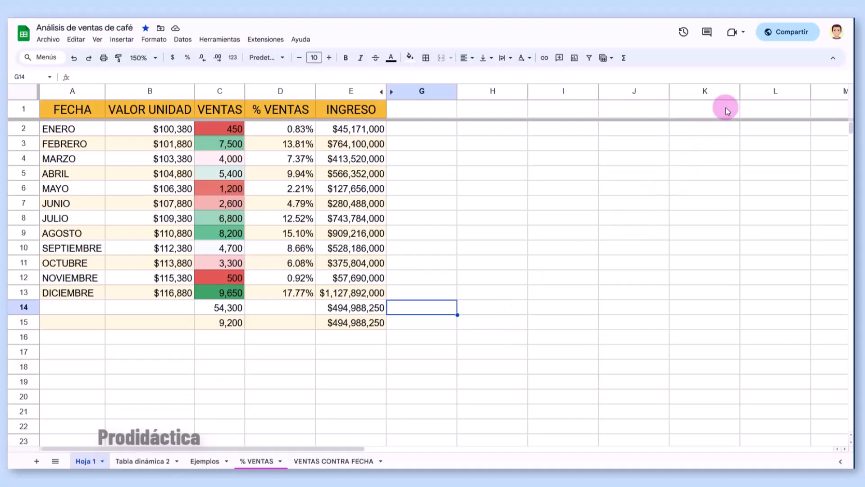
- In the advanced sharing settings, keep editors able to change permissions and share
left_click(784, 33)
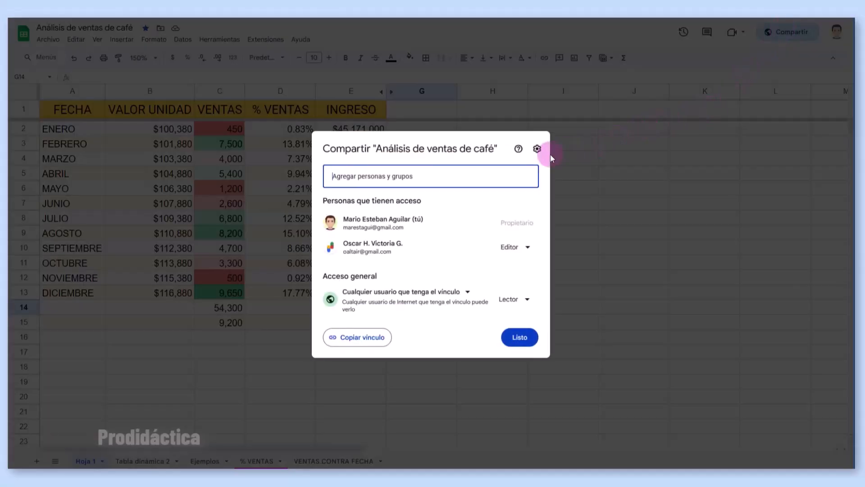
left_click(537, 150)
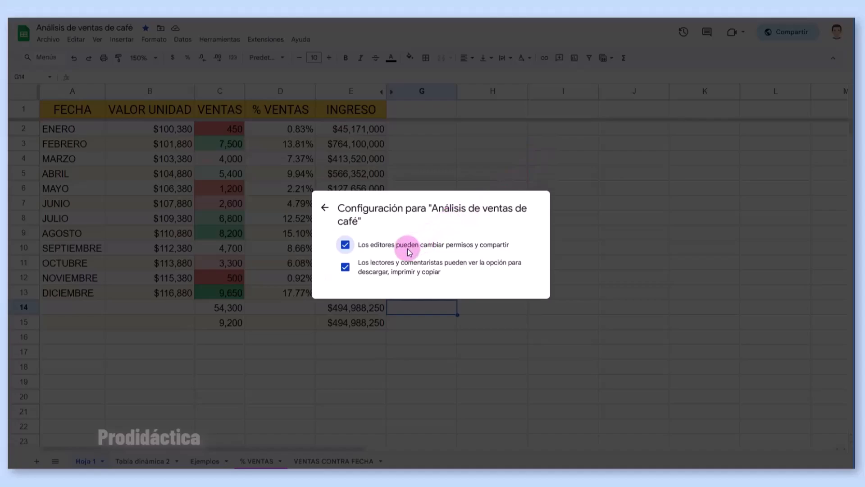
left_click(345, 246)
left_click(345, 246)
left_click(324, 207)
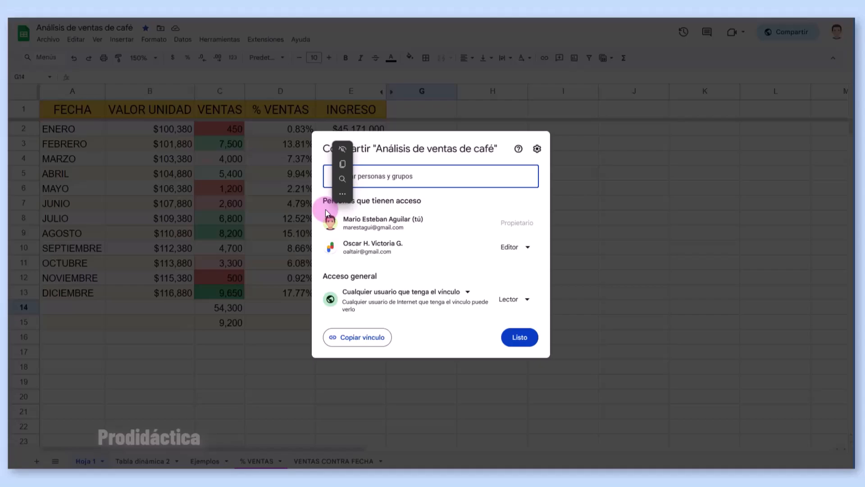
- Change the collaborator's access from Editor to Comentarista and save
left_click(419, 252)
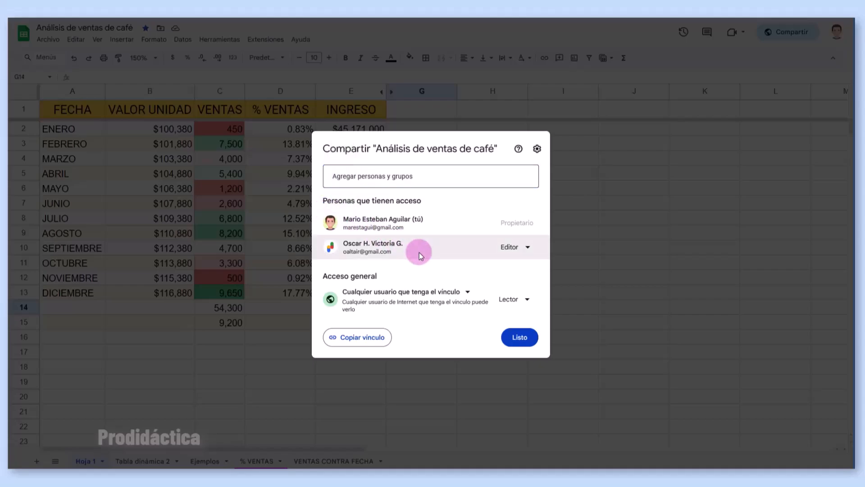
left_click(528, 248)
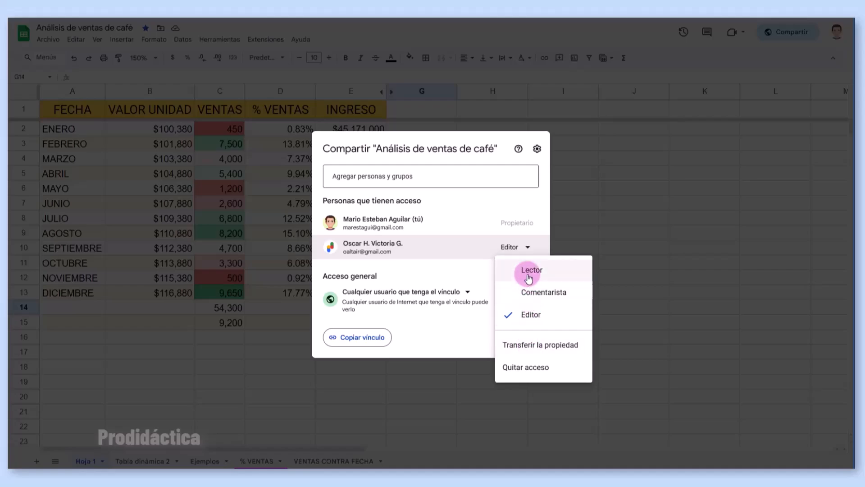
left_click(528, 293)
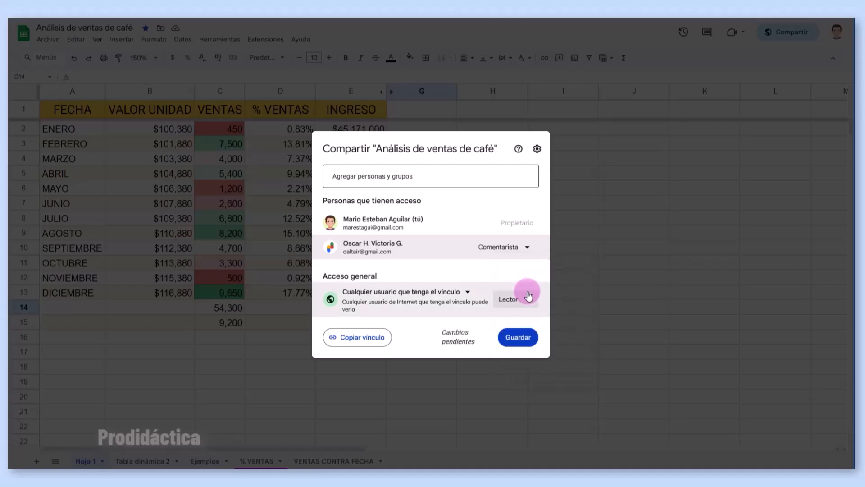
left_click(518, 339)
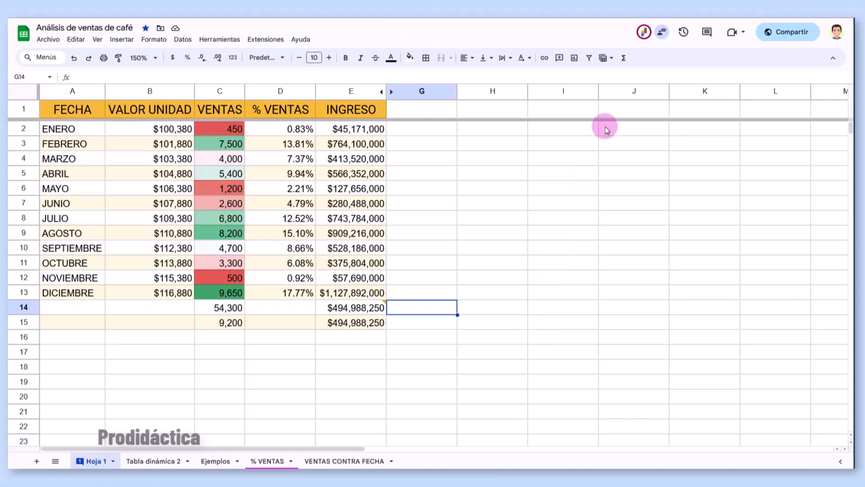
mouse_move(641, 43)
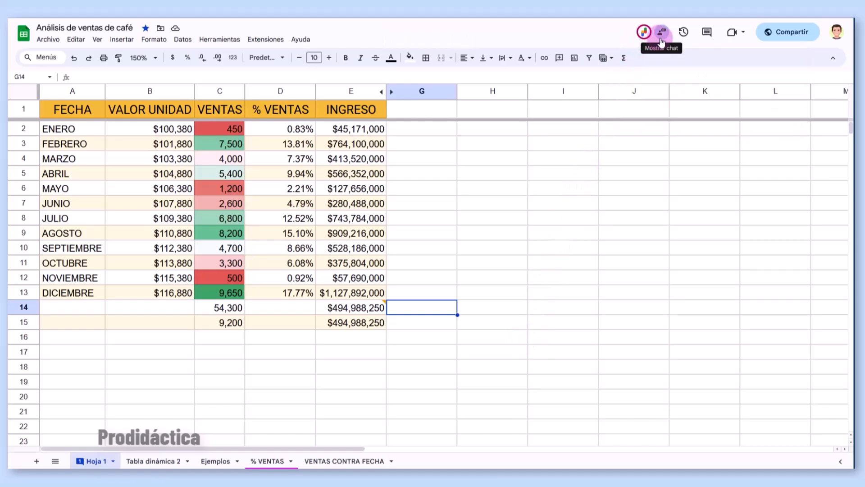
left_click(662, 42)
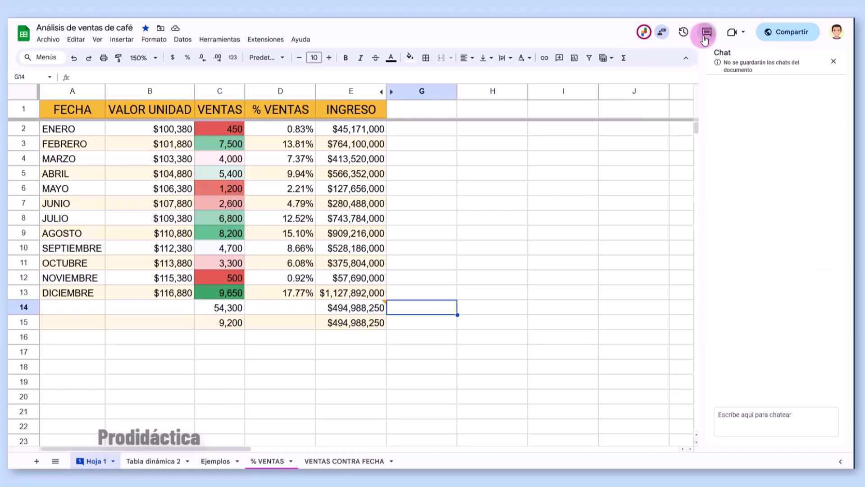
left_click(706, 36)
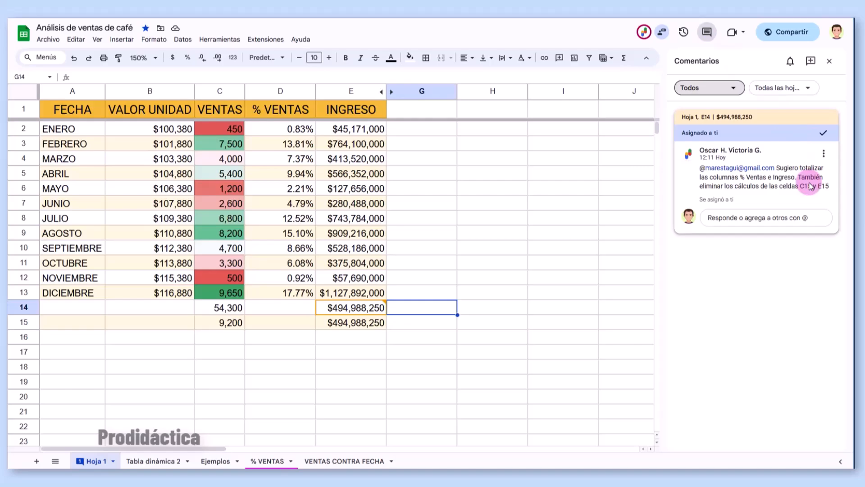
left_click(822, 132)
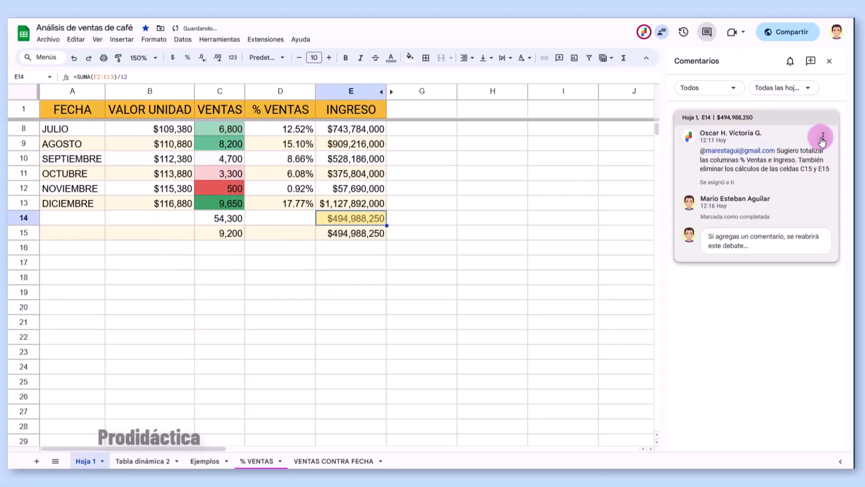
left_click(761, 243)
left_click(761, 253)
type("¡Listo!")
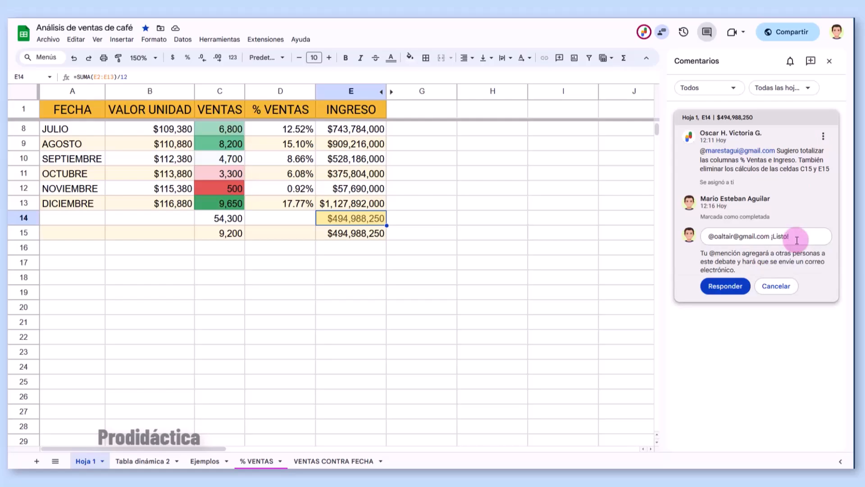
left_click(705, 286)
left_click(629, 251)
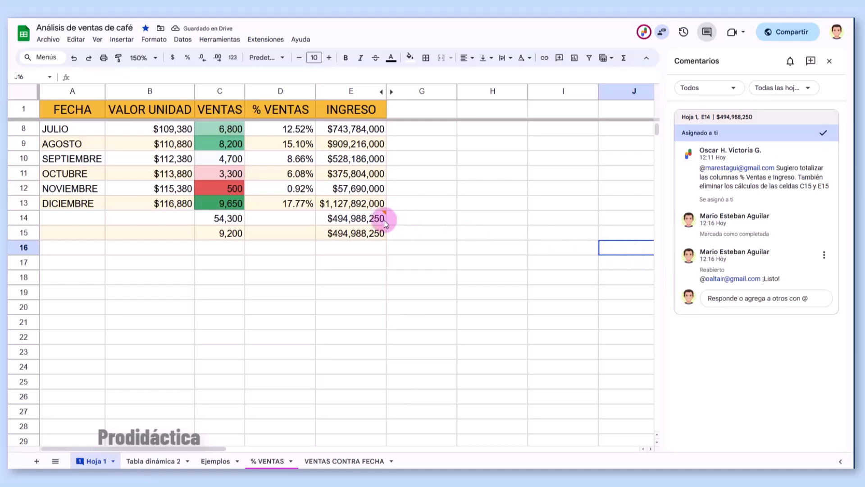
- Clear the duplicate figures from E15 and C15
mouse_move(386, 223)
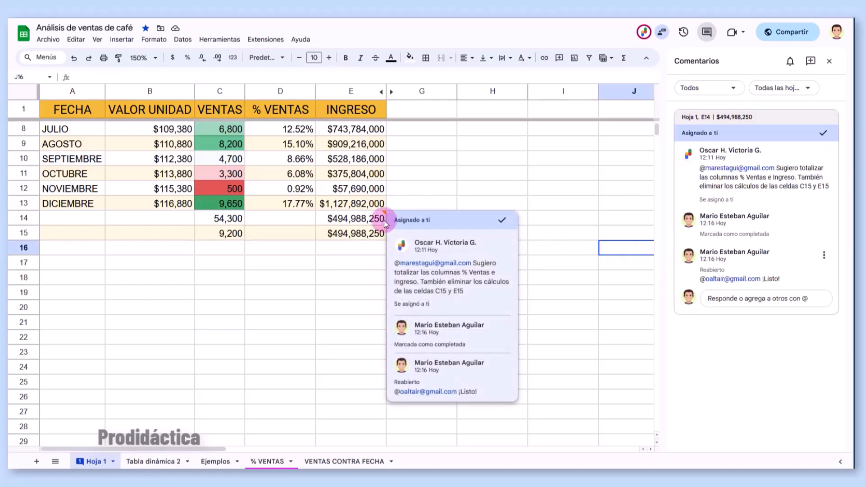
left_click(367, 233)
key("Delete")
left_click(233, 232)
key("Delete")
- Total revenue in E14 with =SUM(E2:E13) and fill the C14 total into D14
left_click(336, 220)
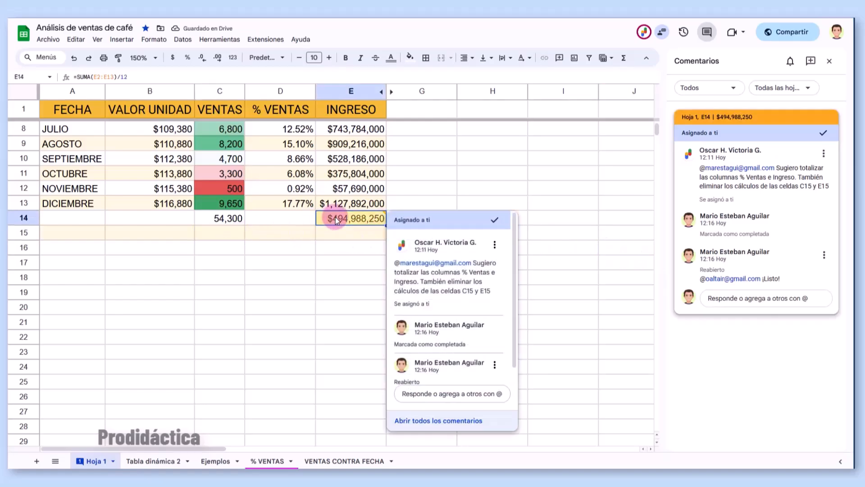
type("=")
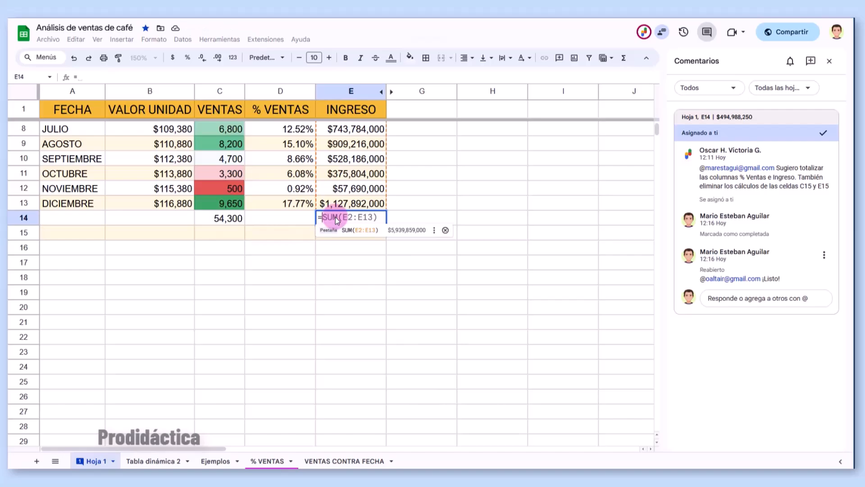
key("Tab")
left_click(240, 222)
left_click_drag(246, 227, 303, 219)
left_click(303, 245)
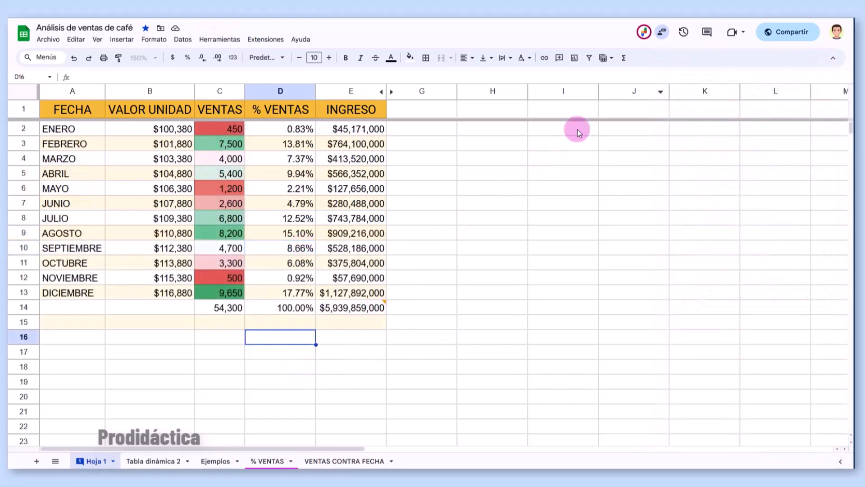
left_click(683, 33)
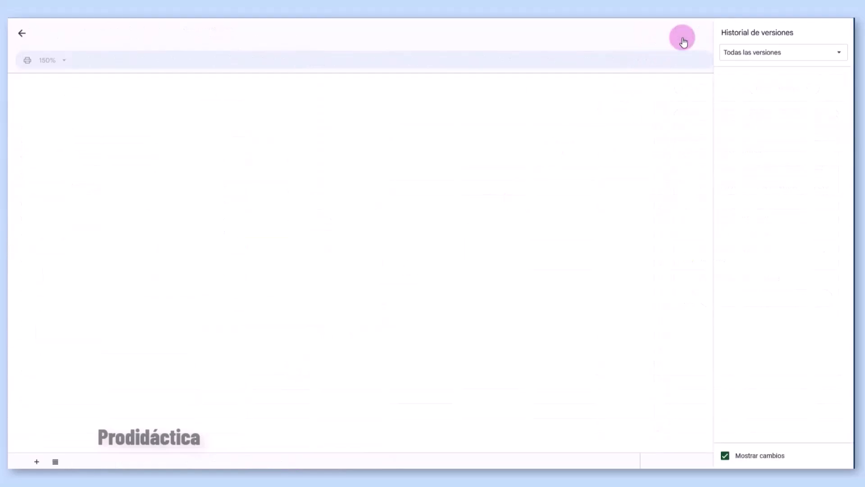
left_click(766, 153)
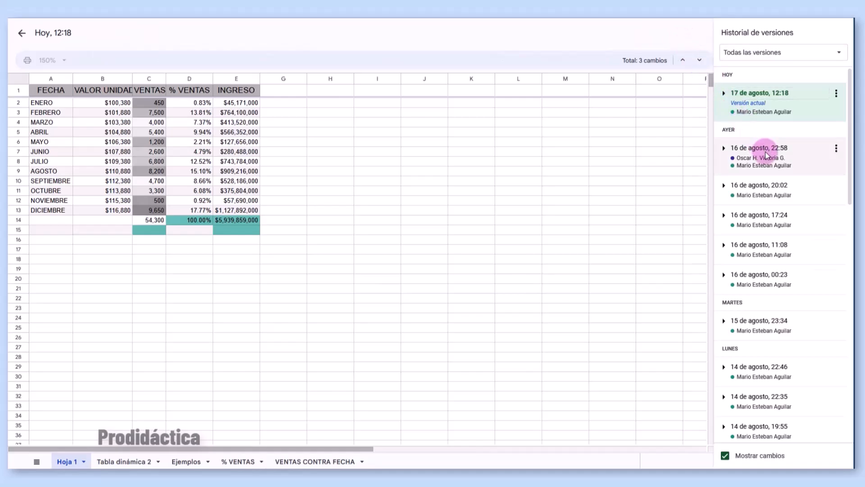
left_click(763, 196)
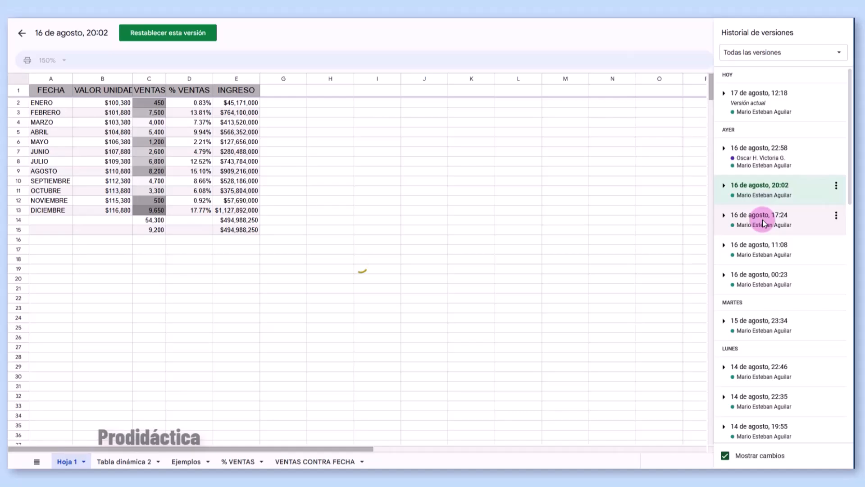
left_click(764, 221)
left_click(759, 248)
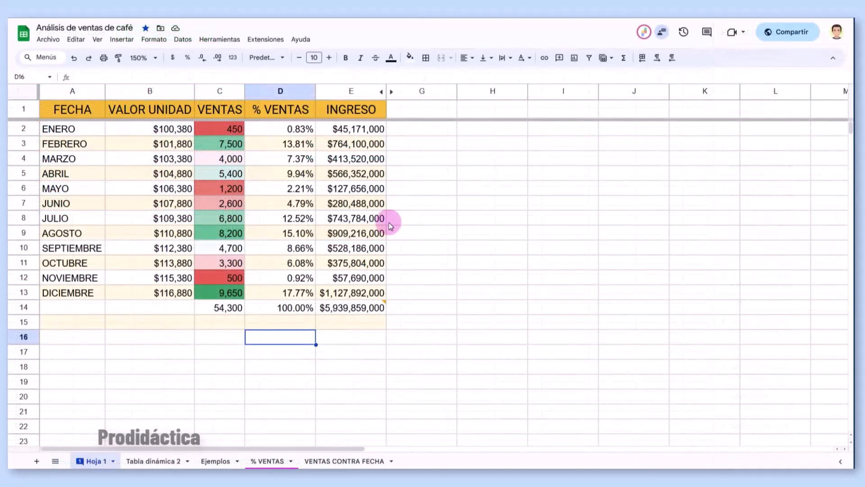
left_click(47, 42)
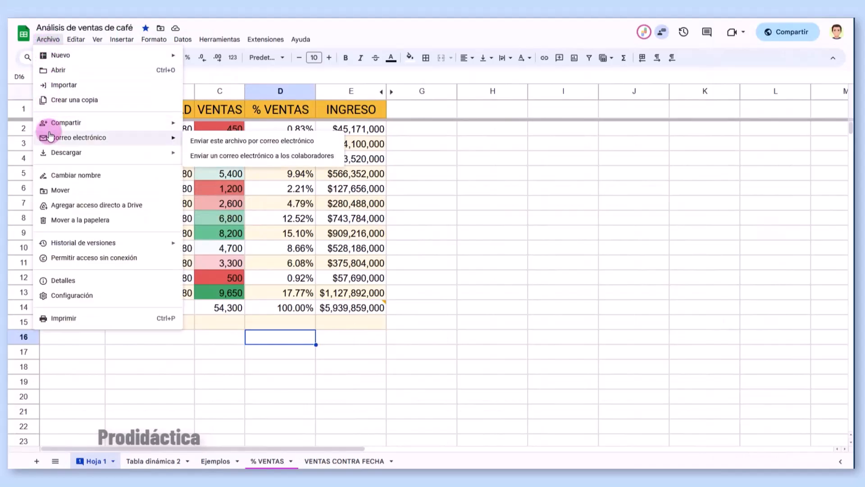
mouse_move(50, 130)
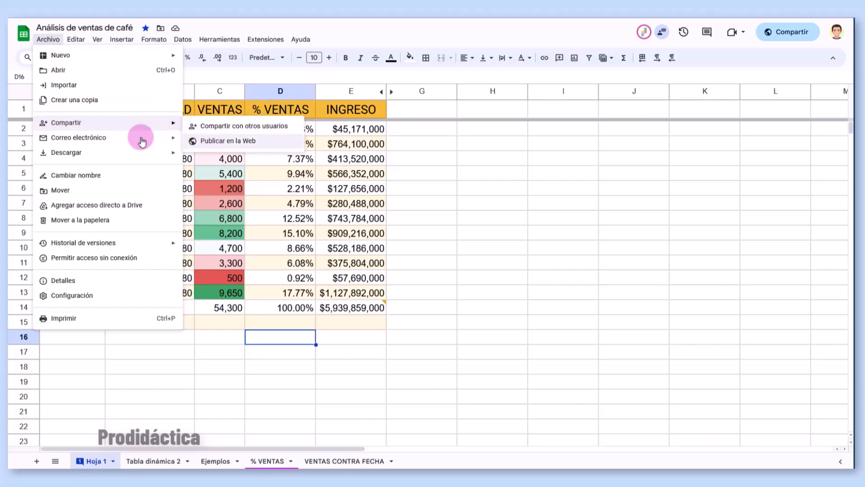
mouse_move(134, 141)
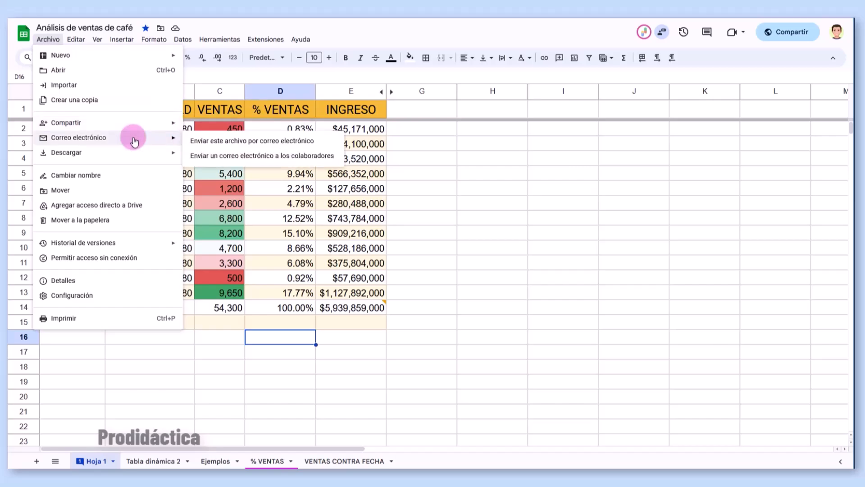
key("Down")
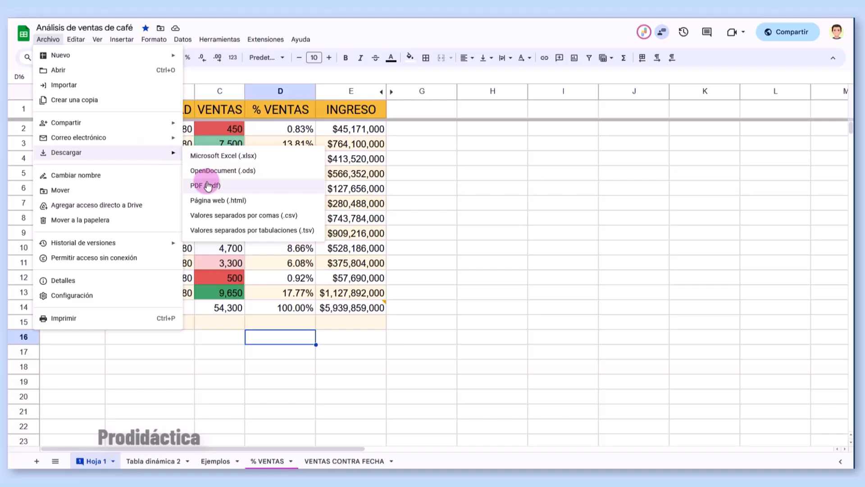
left_click(102, 321)
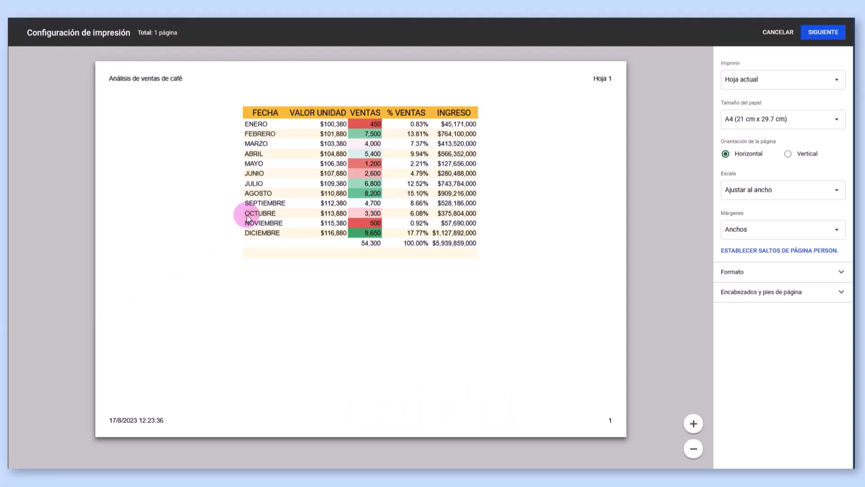
left_click(778, 32)
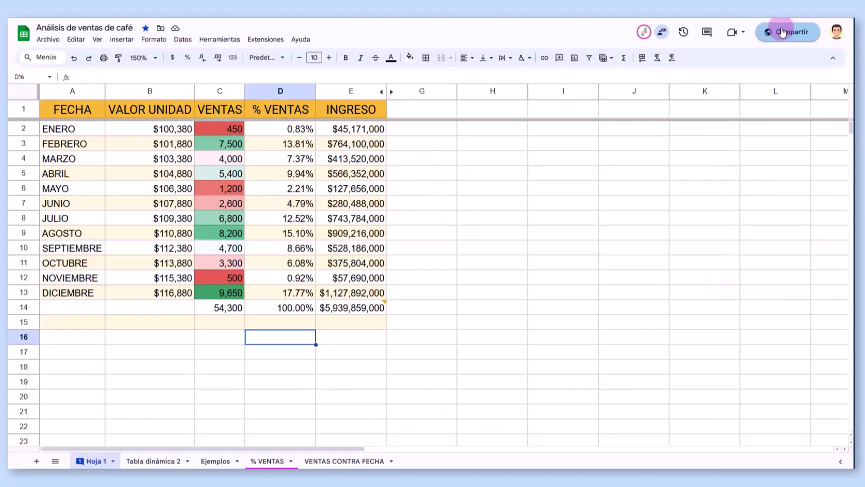